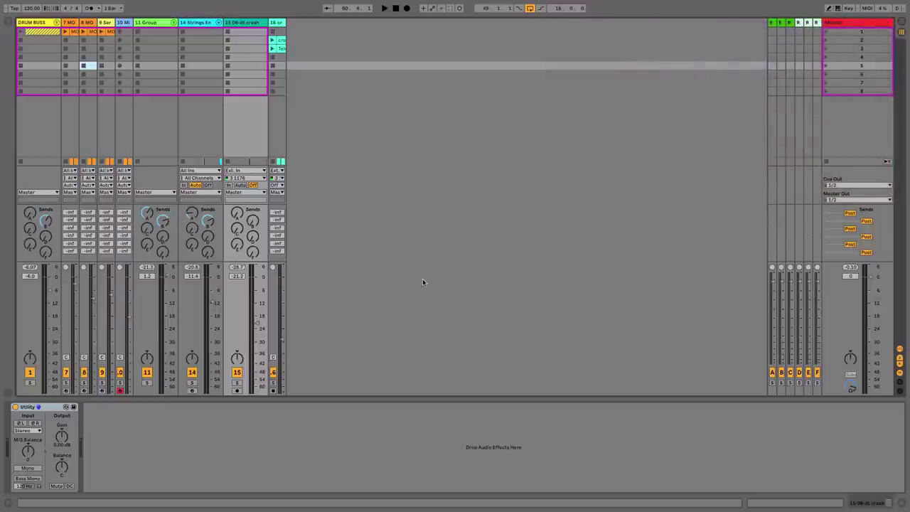
Play the existing project to hear its mix.
key(space)
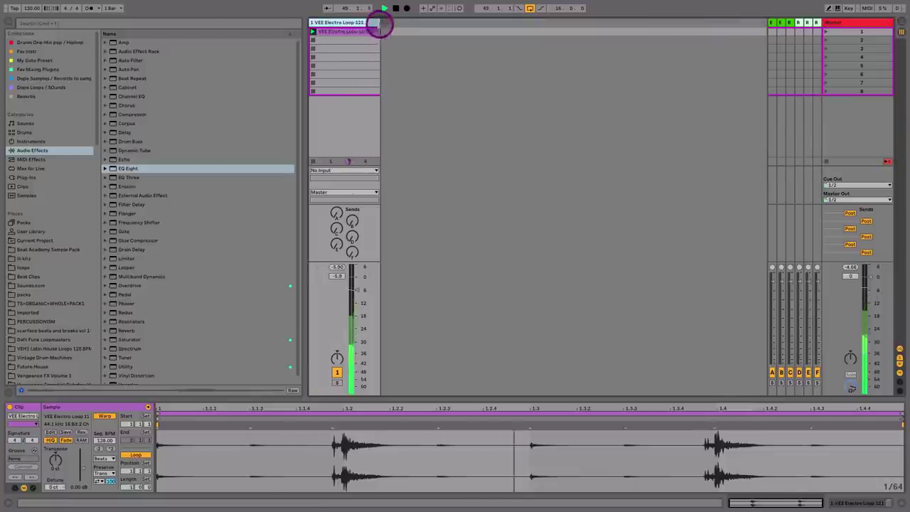
Narrow the VEE Electro Loop track's column and stop playback.
drag(380, 26, 357, 27)
key(space)
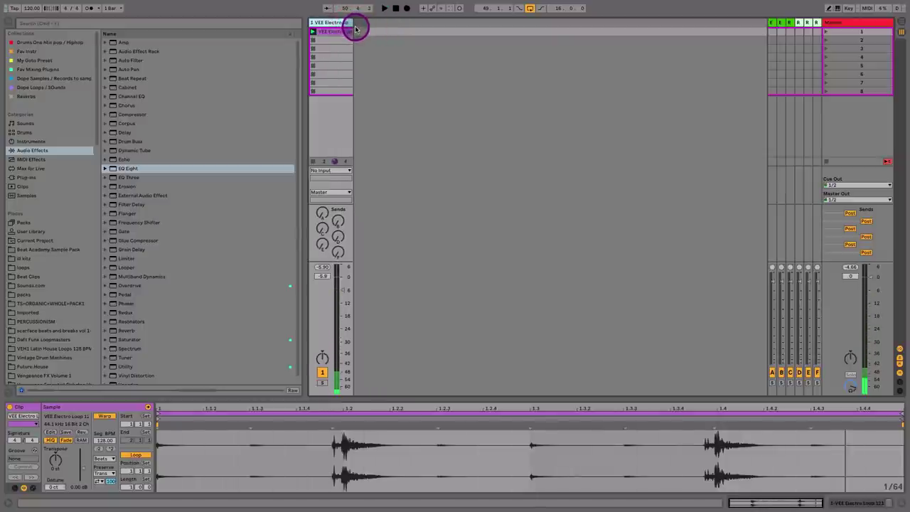
Insert a MIDI track and load Addictive Drums 2 onto it from the Fav Instr collection.
key(ctrl+shift+t)
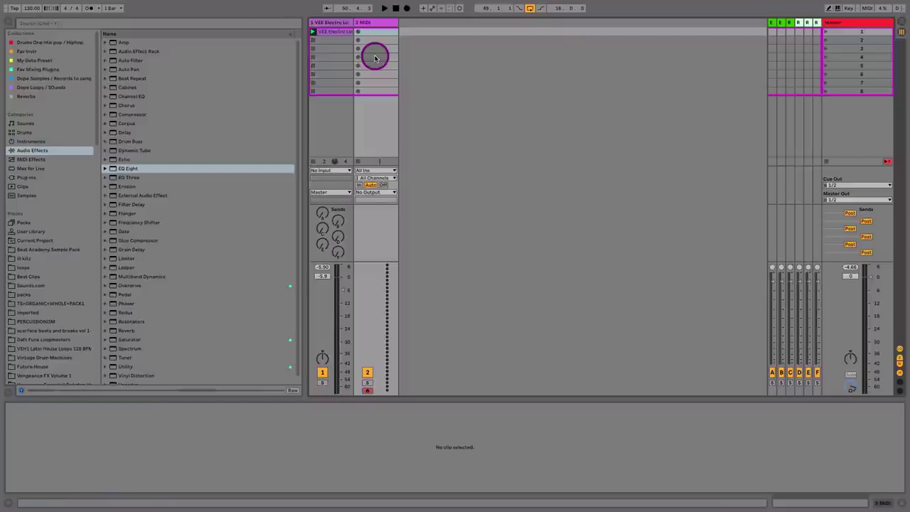
click(28, 51)
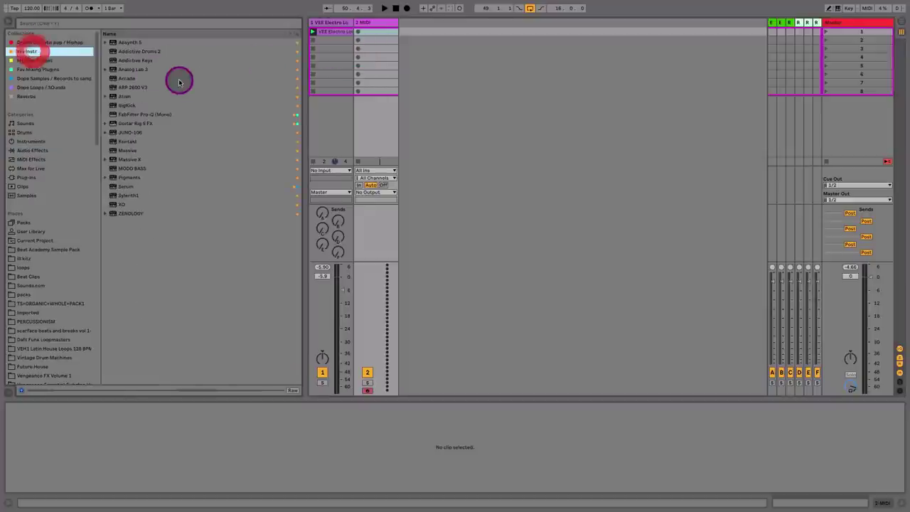
drag(138, 51, 378, 66)
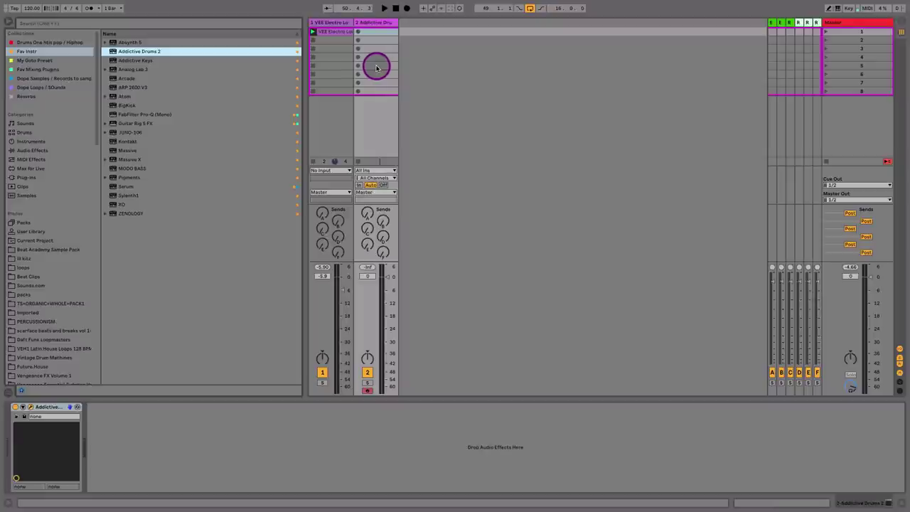
Load the Disco Dirt preset from Vintage Dry - Selections in Addictive Drums 2 and close the plug-in window.
click(28, 406)
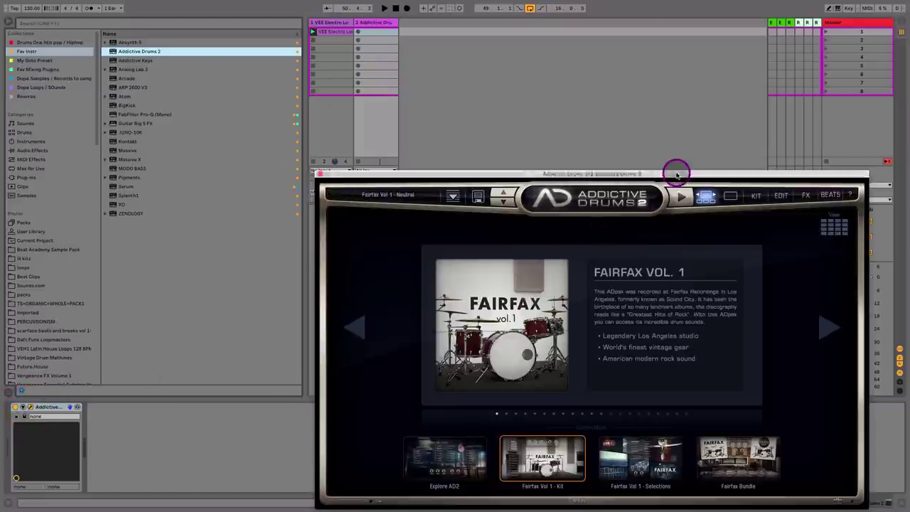
drag(676, 175, 667, 54)
click(821, 206)
click(821, 207)
click(821, 206)
click(821, 206)
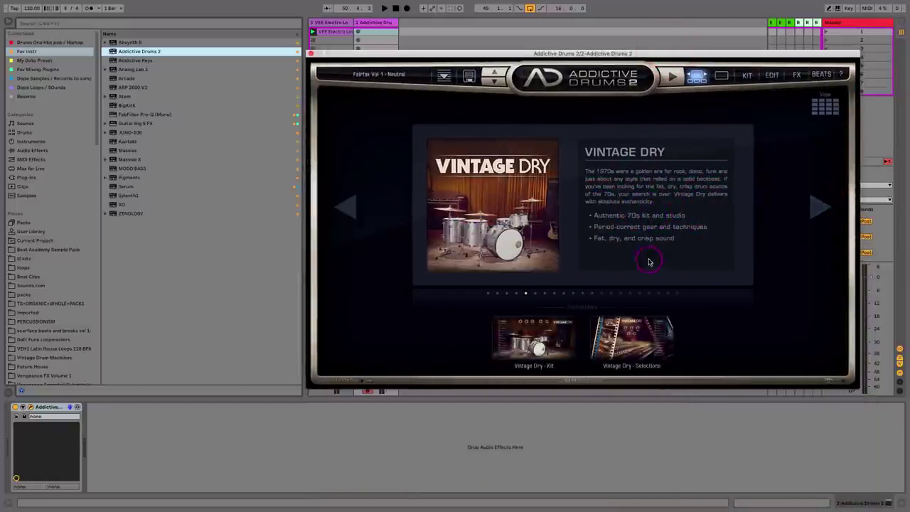
click(640, 332)
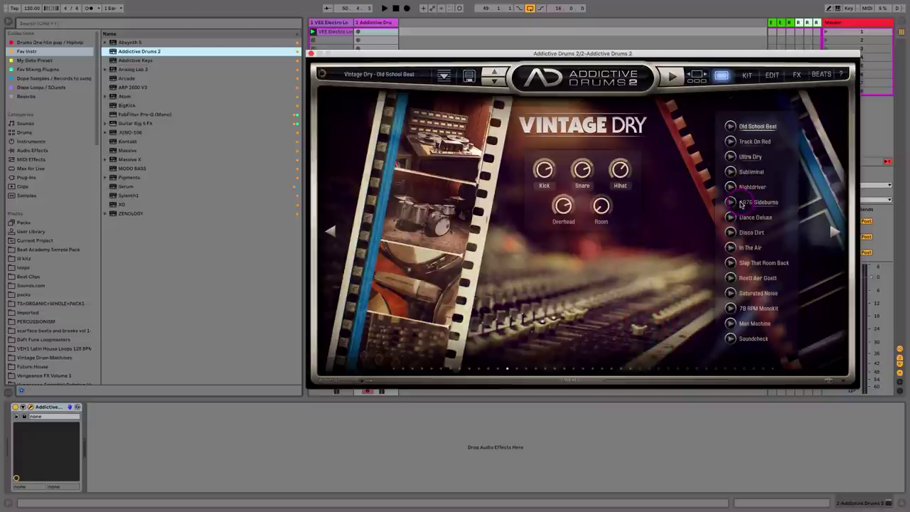
click(751, 233)
click(311, 54)
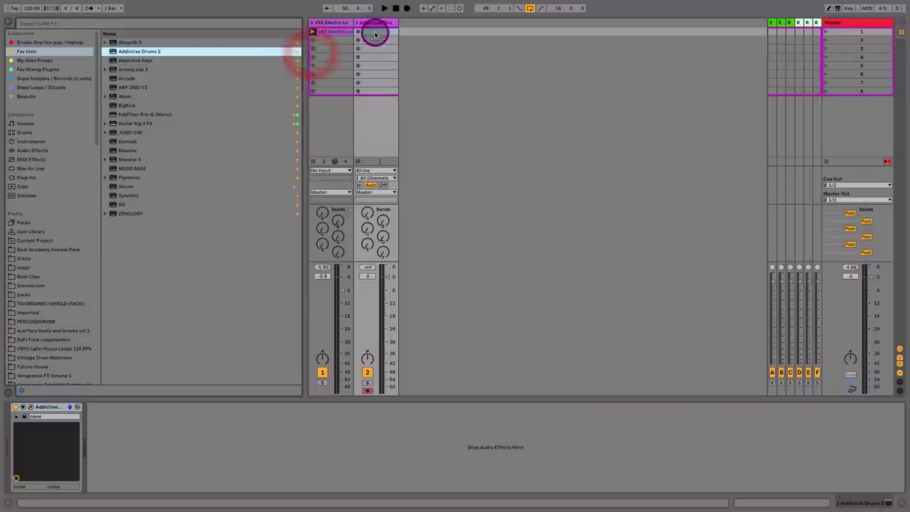
Create an empty MIDI clip in the Addictive Drums track's first slot and enlarge the note editor.
double_click(375, 31)
click(322, 370)
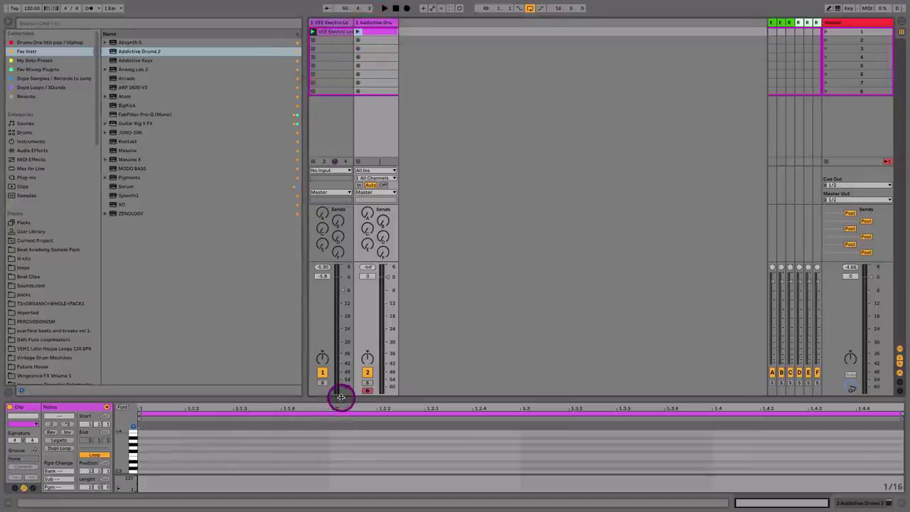
drag(339, 396, 339, 247)
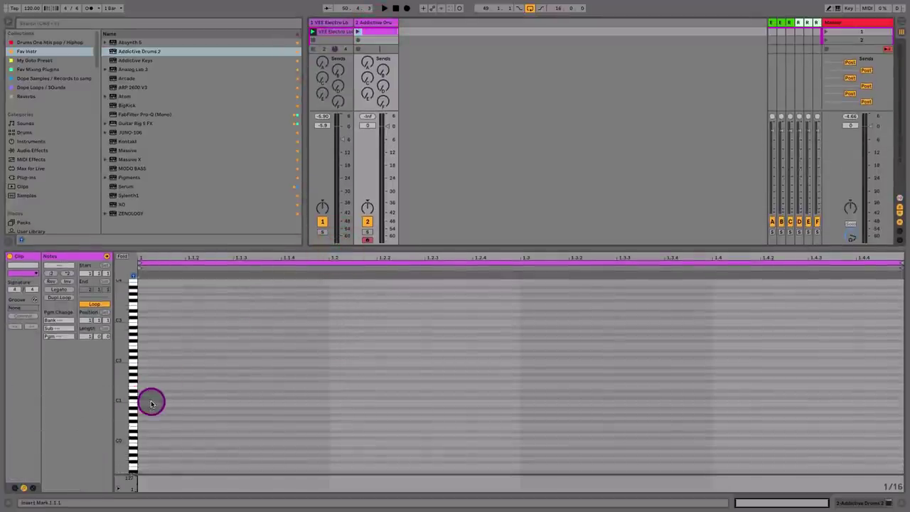
Add a note at the start of the clip and move it to C1 for the kick.
double_click(156, 359)
key(Down)
key(Down)
key(Down)
key(Up)
key(Up)
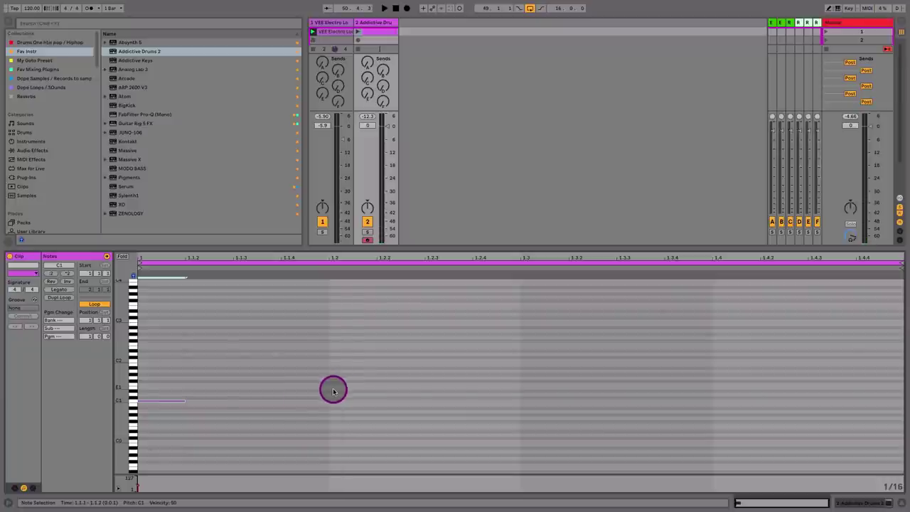
Set the grid to 1/4, fold the note editor and draw C1 quarter notes on all four beats.
key(ctrl+2)
key(ctrl+2)
key(b)
click(187, 401)
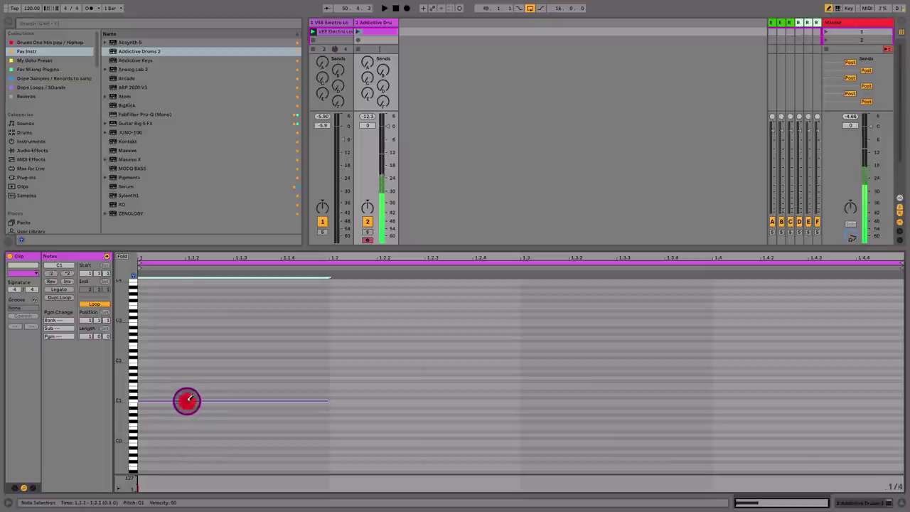
click(122, 257)
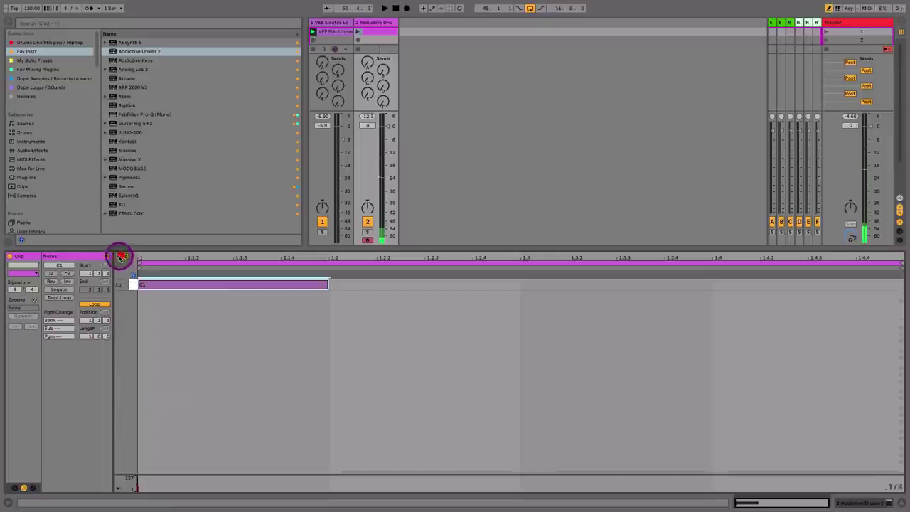
click(220, 285)
drag(220, 285, 780, 292)
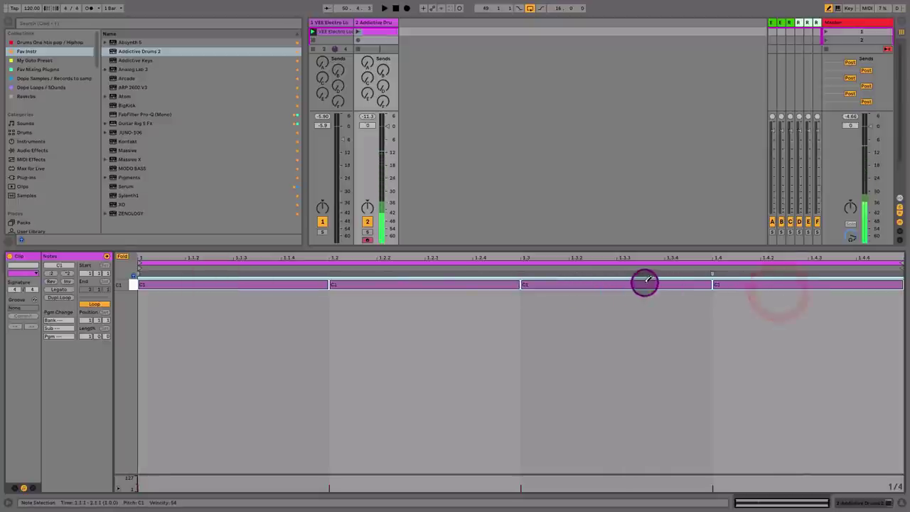
Adjust the velocity of the C1 notes on beats 2 and 4, setting the beat-4 note to 29.
click(359, 287)
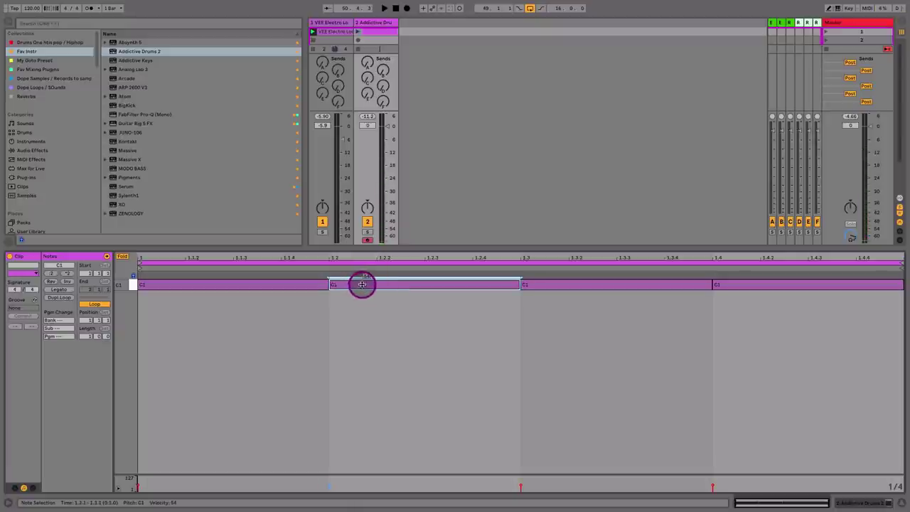
mouse_move(364, 285)
mouse_down()
mouse_move(364, 302)
mouse_move(364, 271)
mouse_move(364, 320)
mouse_move(364, 256)
mouse_move(364, 290)
mouse_up()
click(748, 288)
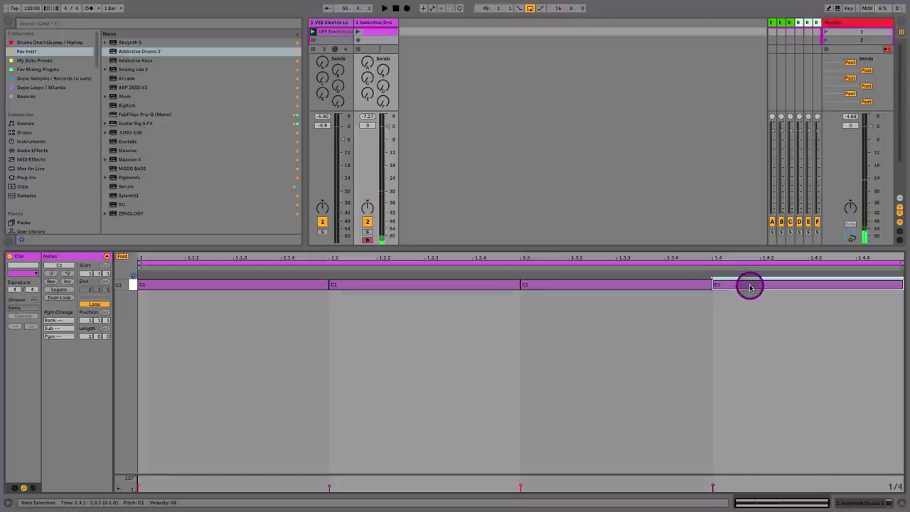
drag(748, 292, 749, 309)
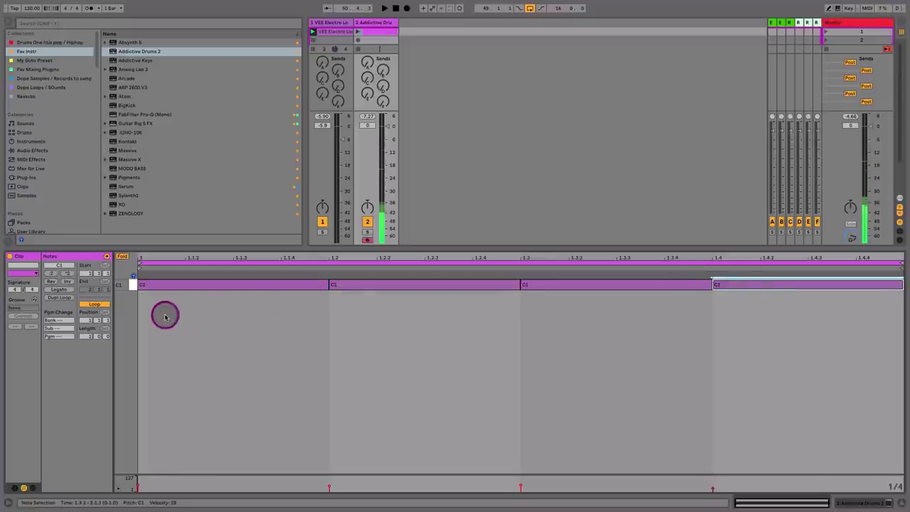
Unfold the note editor and add D1 quarter notes on beats 2 and 4.
click(119, 257)
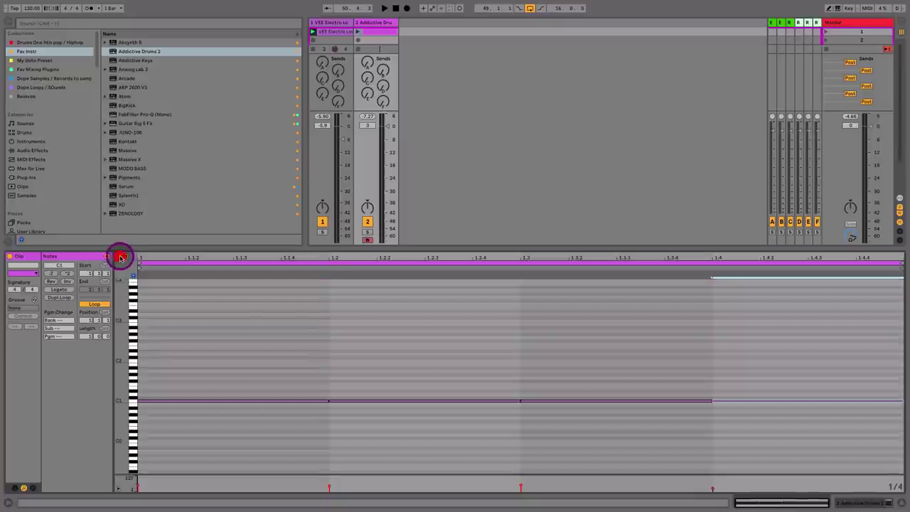
drag(121, 386, 163, 396)
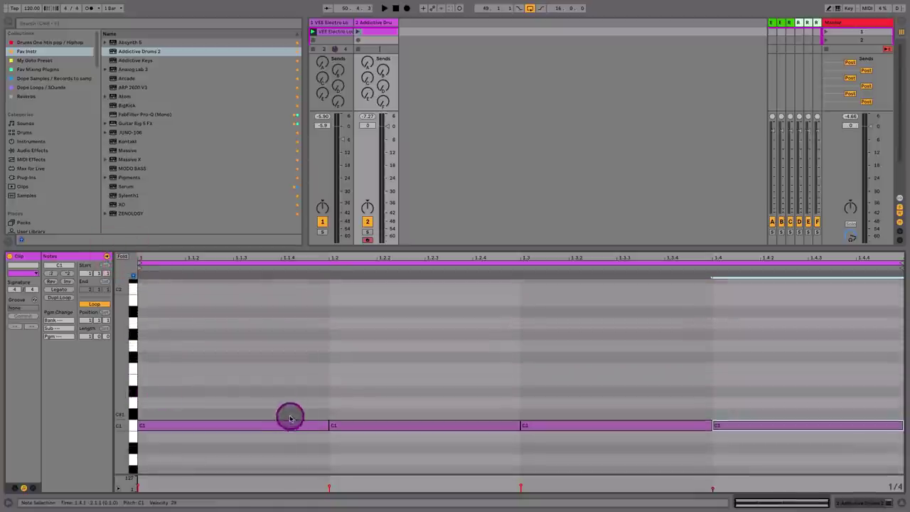
double_click(360, 403)
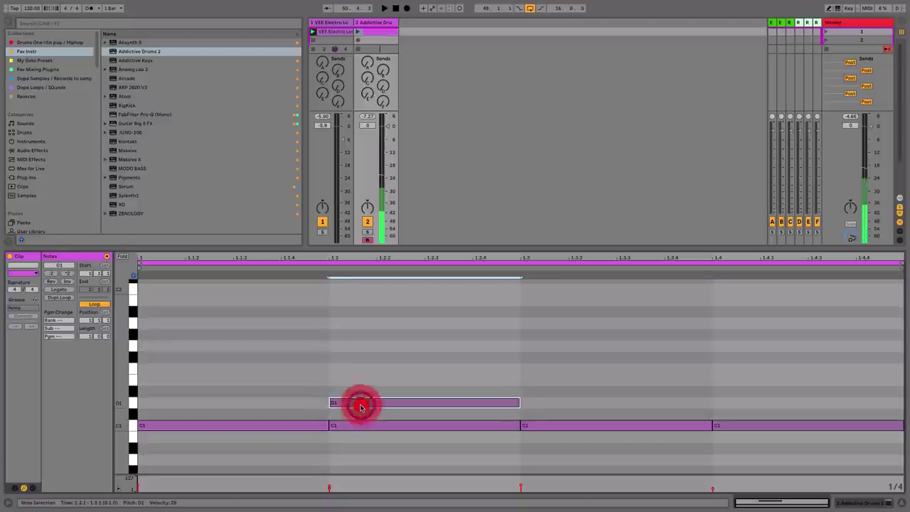
double_click(762, 403)
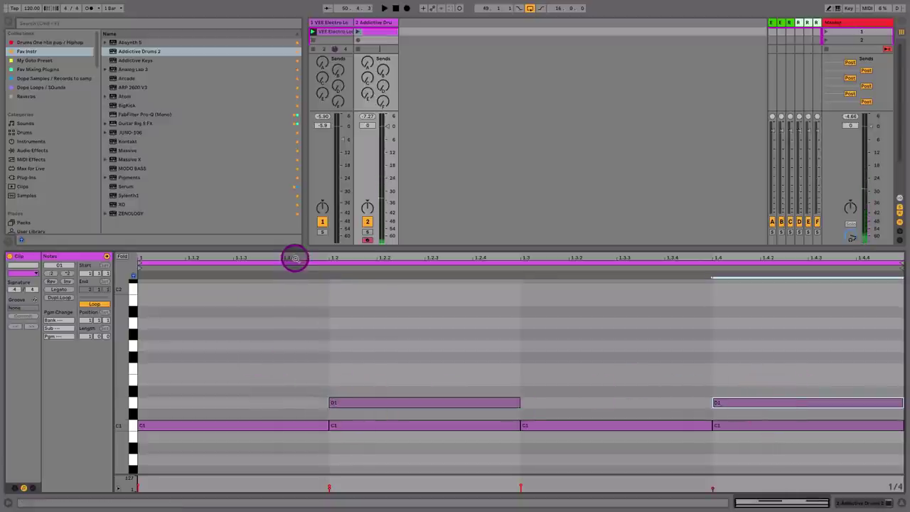
Add a quarter note at G1 on beat 1 and raise it to C#2 to audition the drum sounds.
double_click(176, 348)
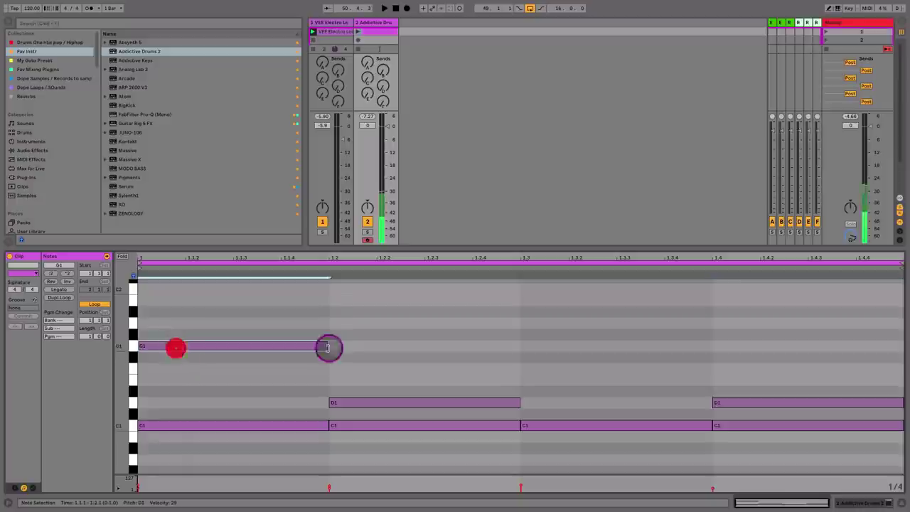
key(Up)
key(Up)
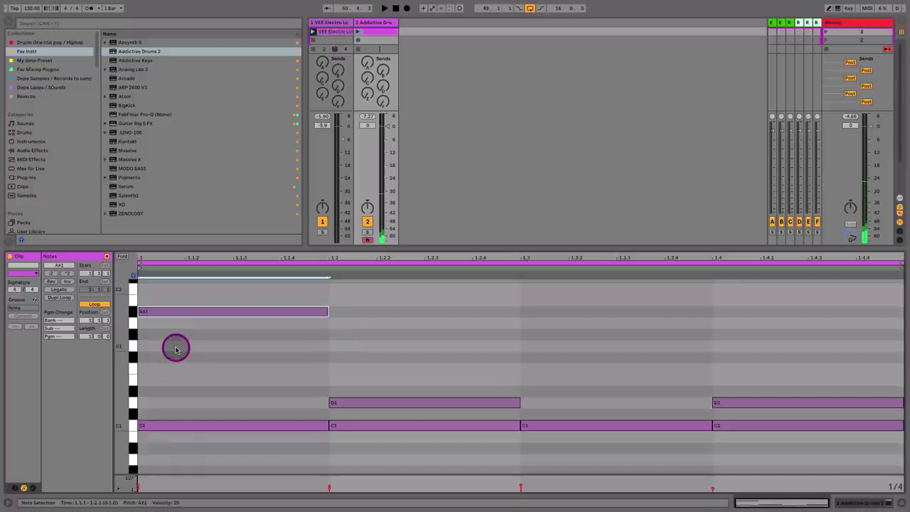
key(Up)
key(Up)
key(Up)
key(Up)
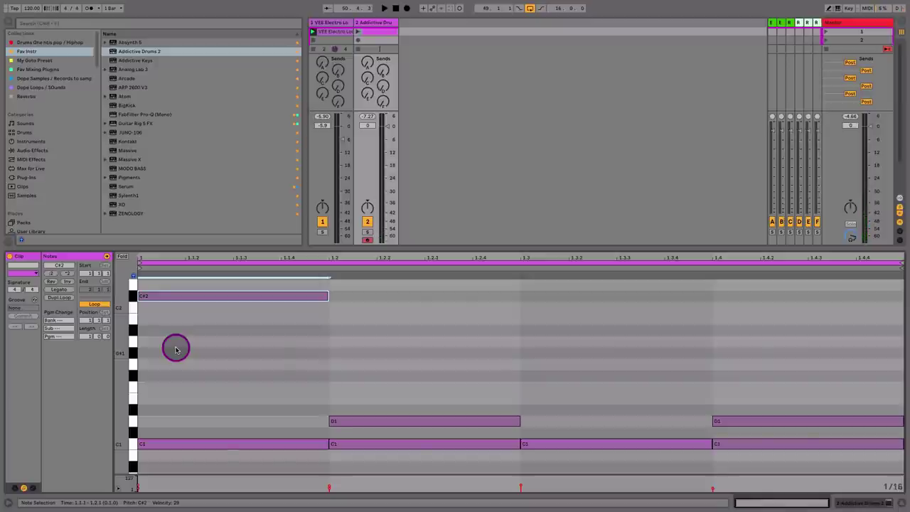
Replace the C#2 quarter note with C#2 eighth notes across the whole bar.
key(b)
click(176, 295)
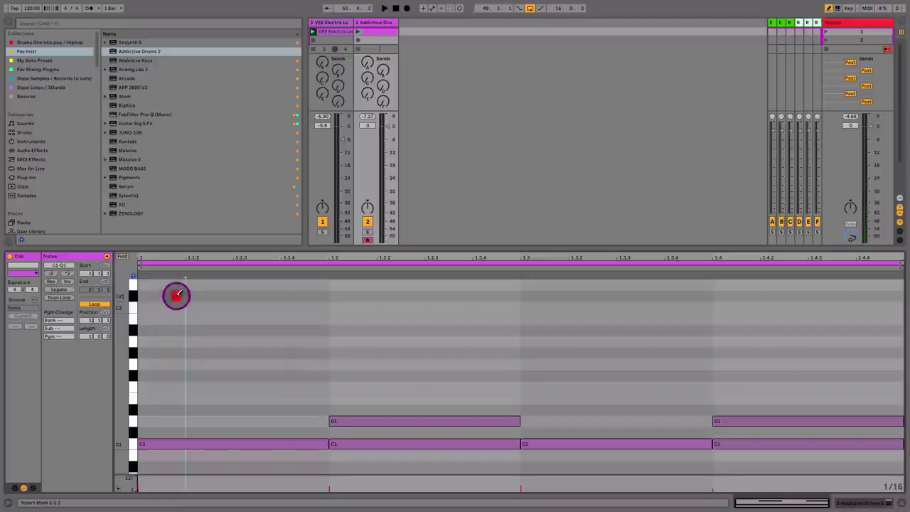
mouse_move(176, 296)
mouse_down()
mouse_move(318, 299)
mouse_move(228, 298)
mouse_up()
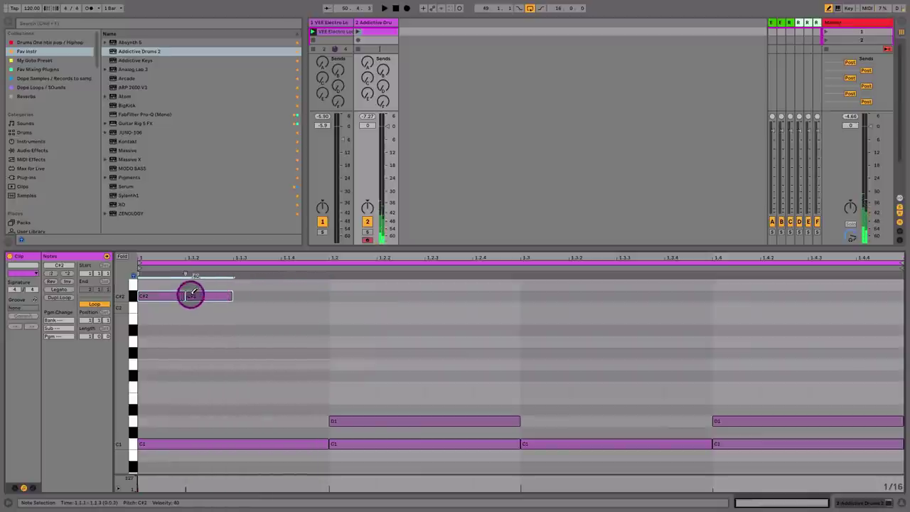
mouse_move(175, 294)
mouse_down()
mouse_move(747, 307)
mouse_move(900, 298)
mouse_up()
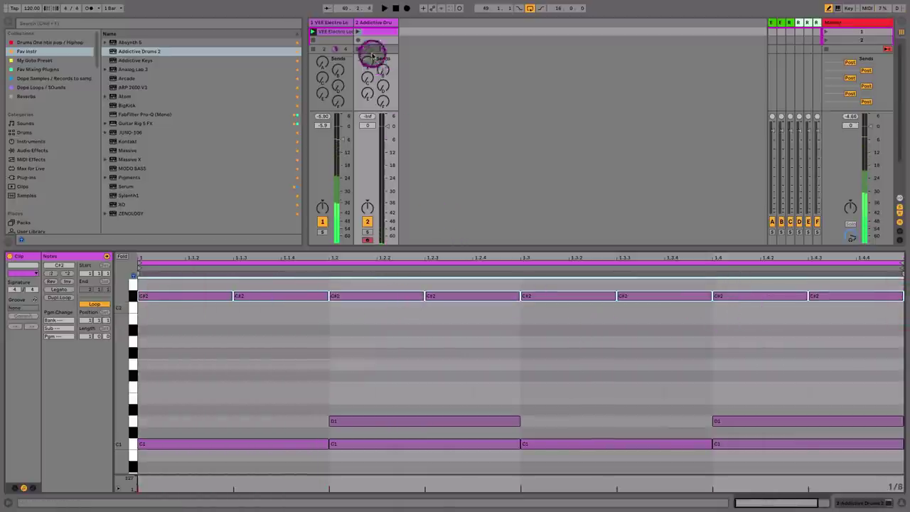
Audition the Addictive Drums clip together with the loop, stop playback and mute the VEE Electro Loop track.
click(359, 33)
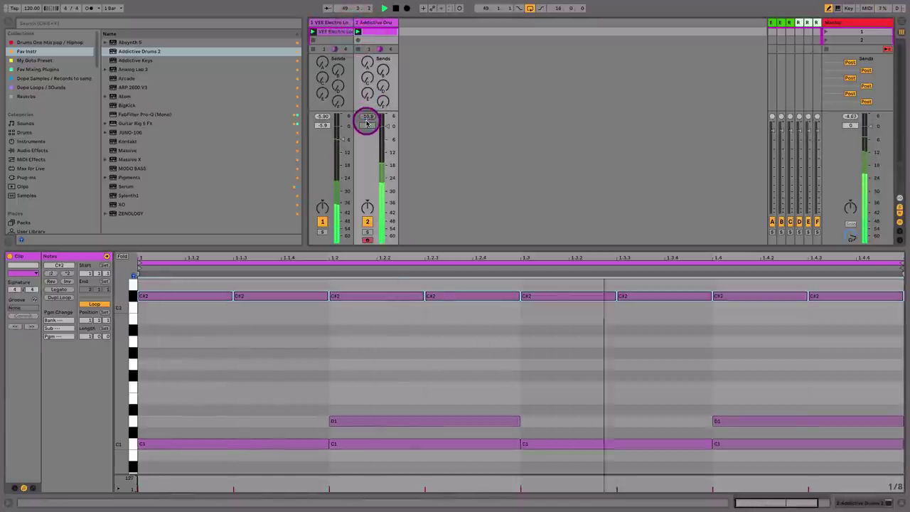
key(shift+Tab)
key(shift+Tab)
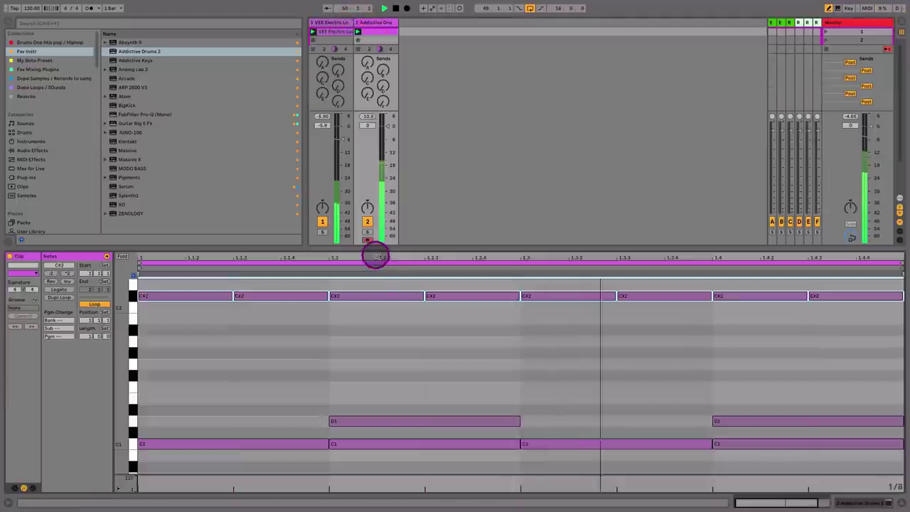
click(321, 222)
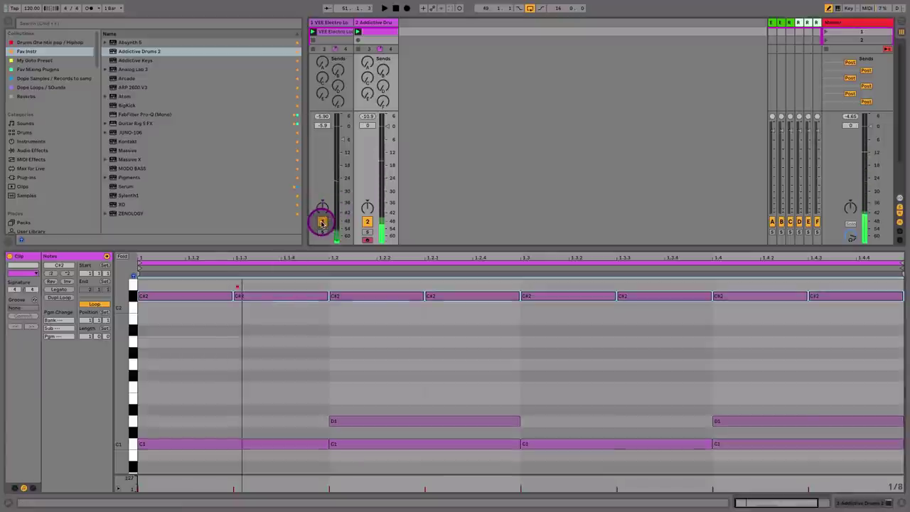
click(322, 222)
Vary the velocities of the first four C#2 eighth notes, with 48 on the second and 77 on the fourth, and duplicate the loop to two bars.
click(187, 295)
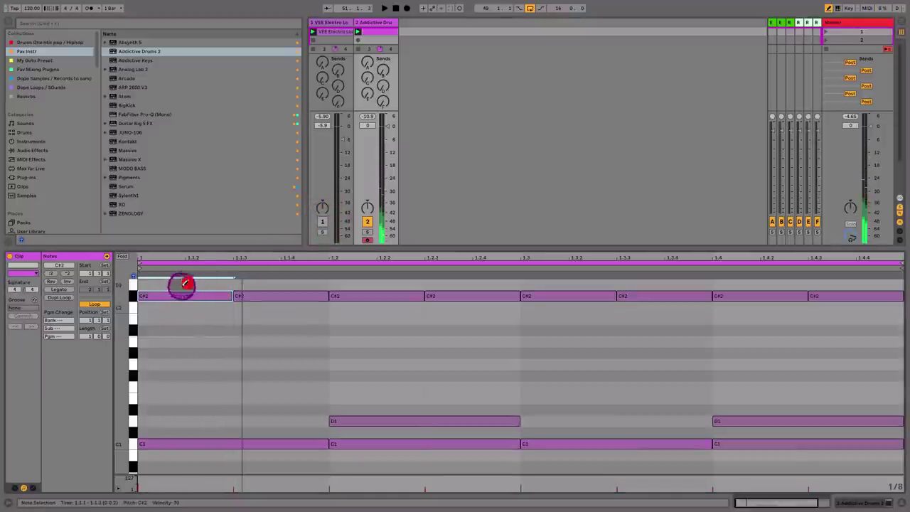
click(263, 294)
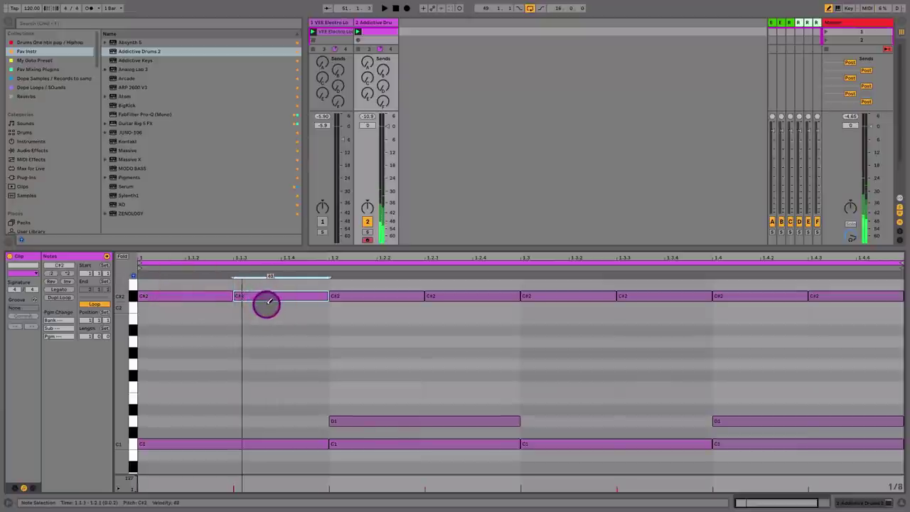
click(372, 295)
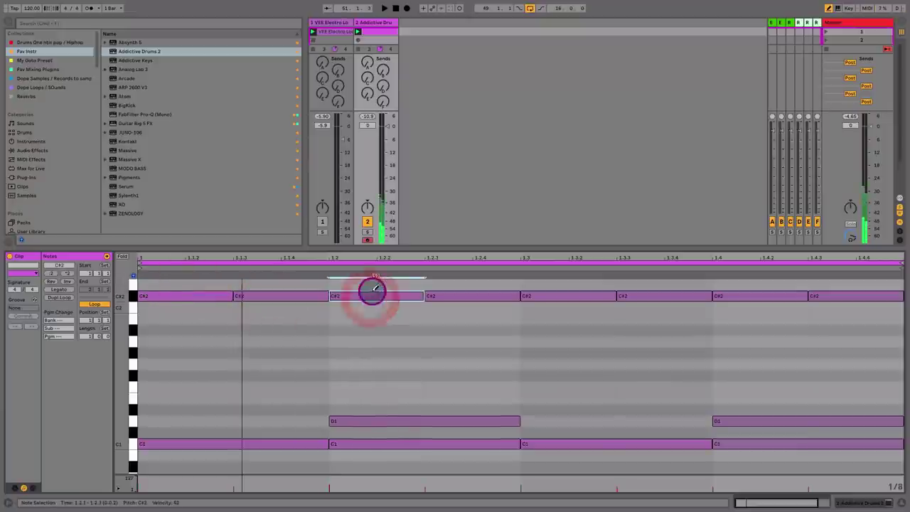
click(451, 297)
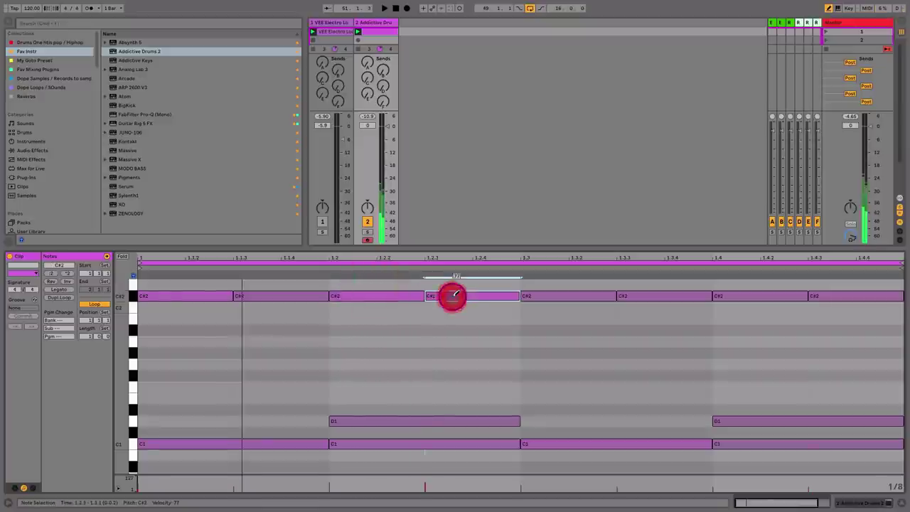
click(57, 299)
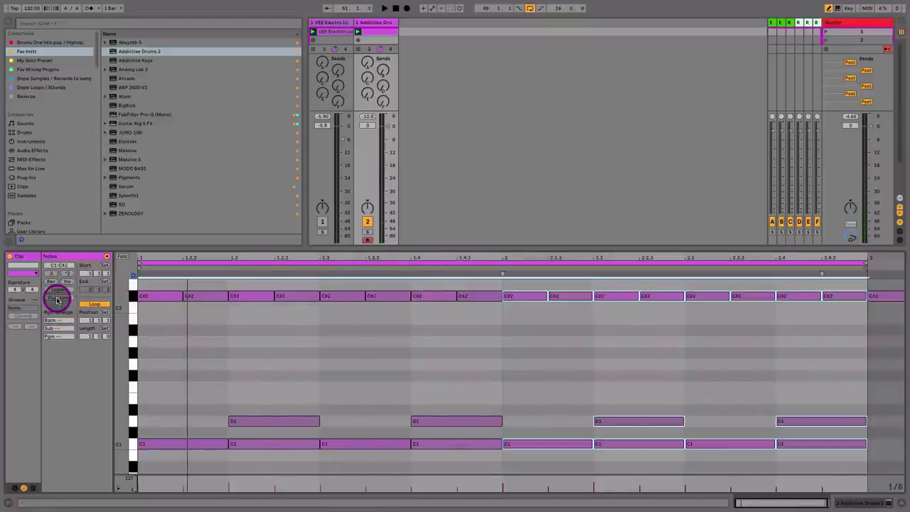
key(space)
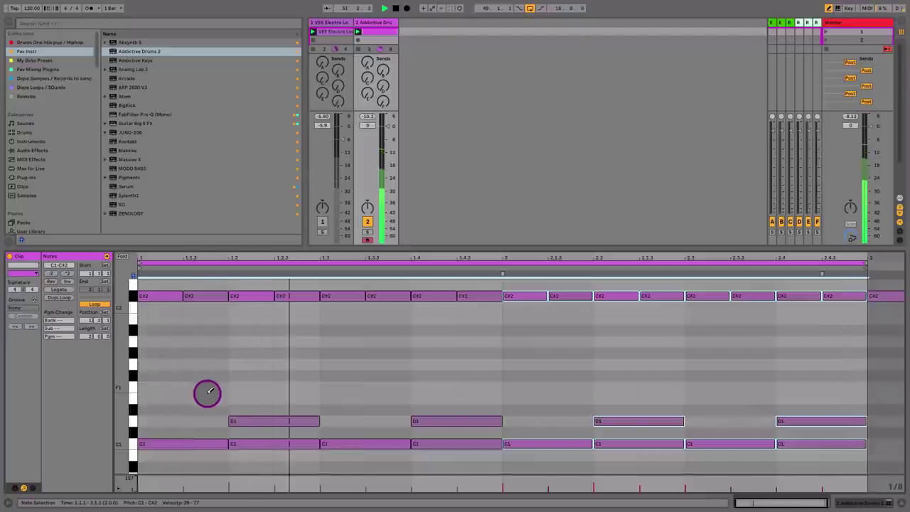
Replace the four D1 quarter notes on beats 2 and 4 with louder eighth notes, giving the last three a velocity of 127.
double_click(245, 420)
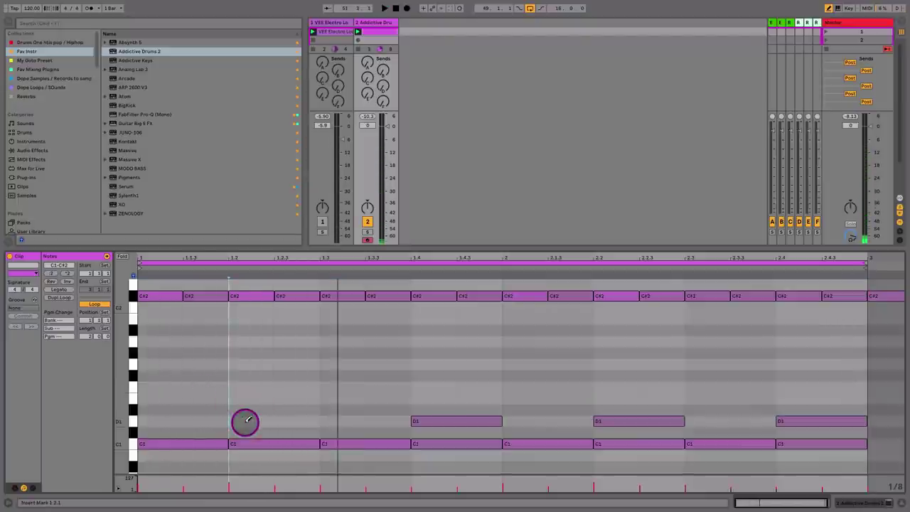
double_click(246, 420)
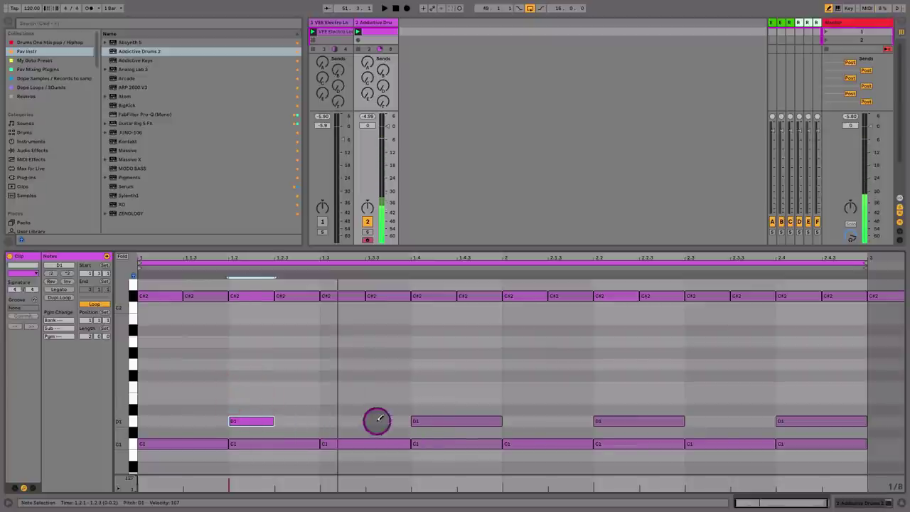
double_click(421, 420)
double_click(421, 420)
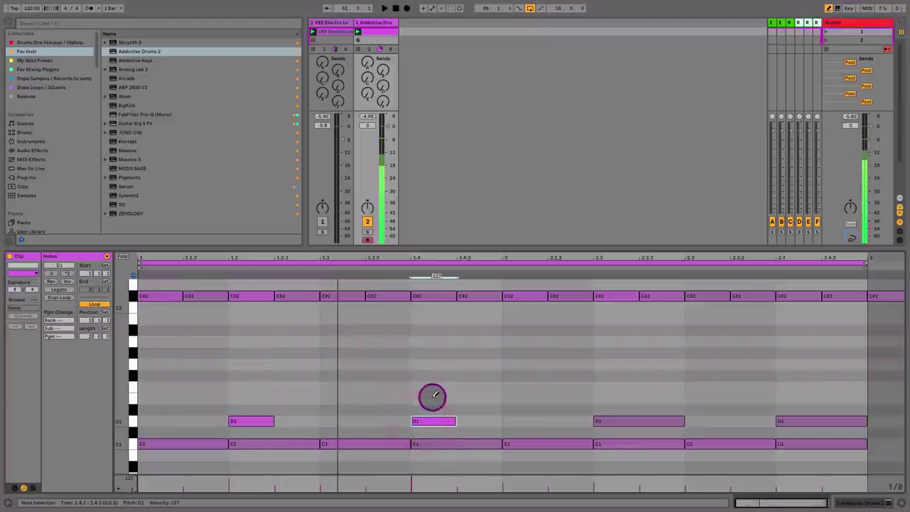
double_click(599, 421)
double_click(599, 421)
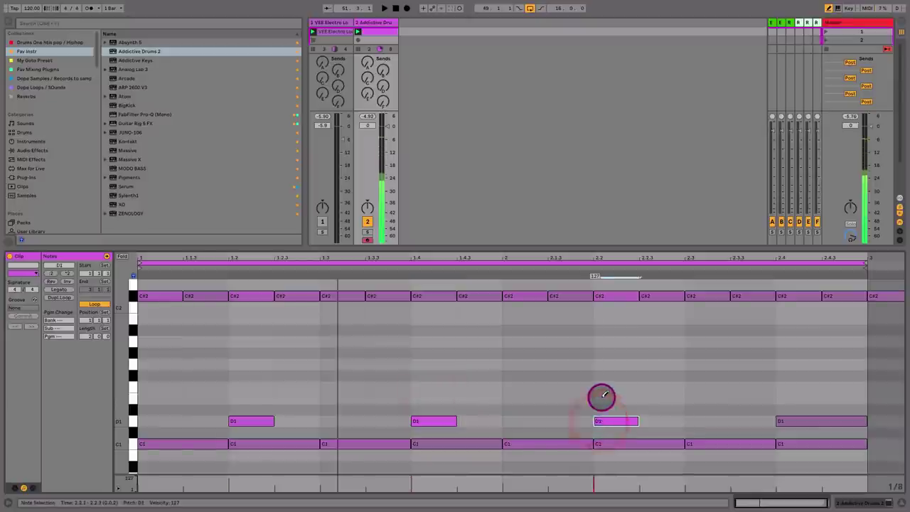
double_click(780, 420)
double_click(780, 420)
key(space)
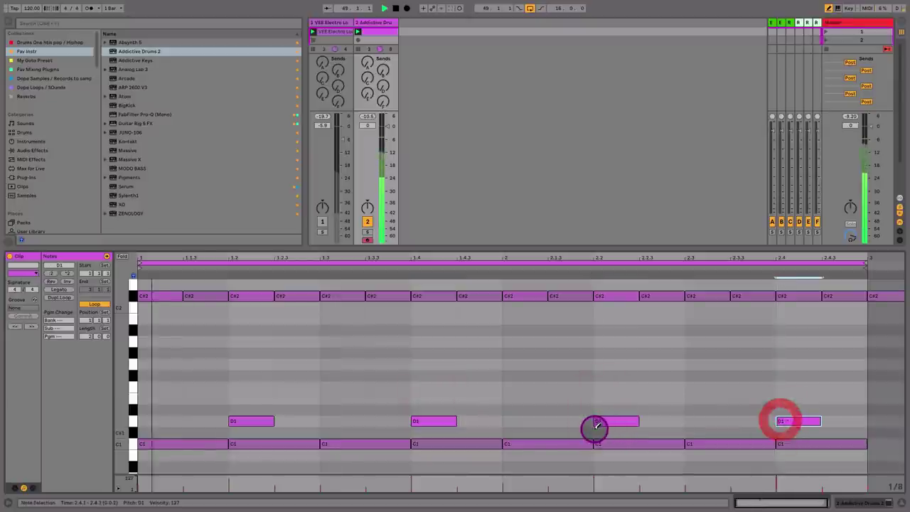
Replace the first C1 note with one at velocity 127 and lengthen it to a quarter note.
double_click(144, 444)
double_click(144, 444)
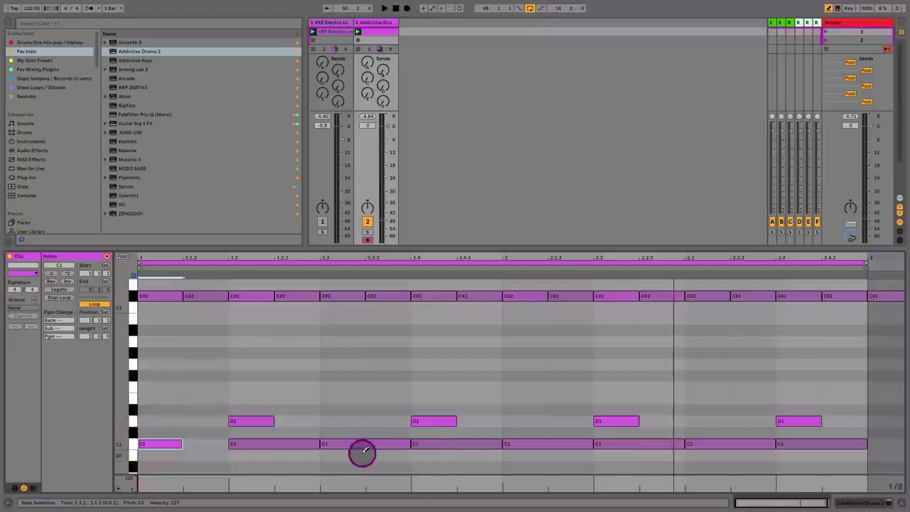
drag(182, 443, 226, 444)
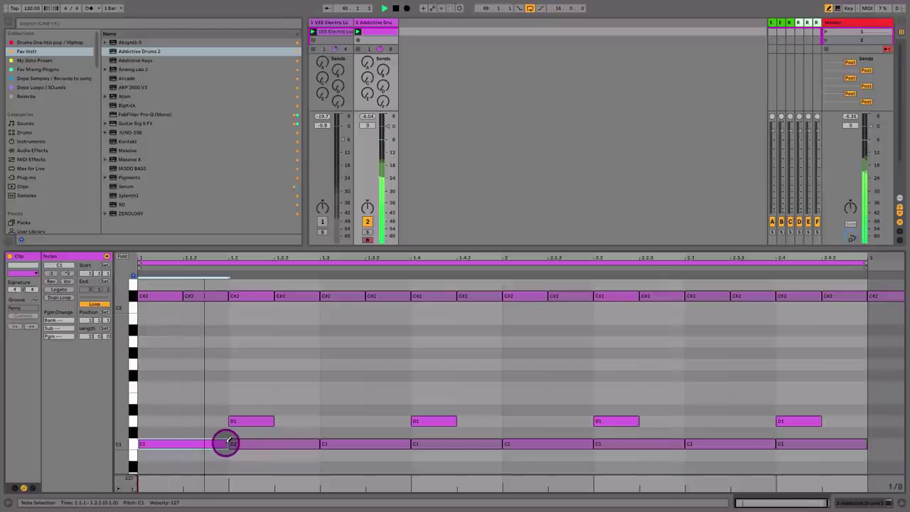
Replace the C1 notes on beat 3 of bar 1 and beats 1 and 3 of bar 2 with loud C1 quarter notes.
click(329, 444)
click(329, 443)
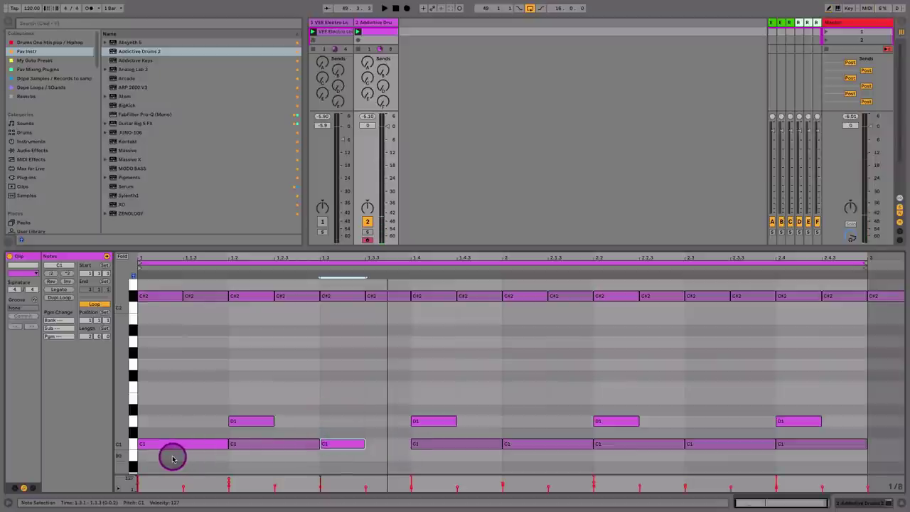
drag(173, 455, 299, 444)
key(ctrl+d)
key(ctrl+d)
key(ctrl+d)
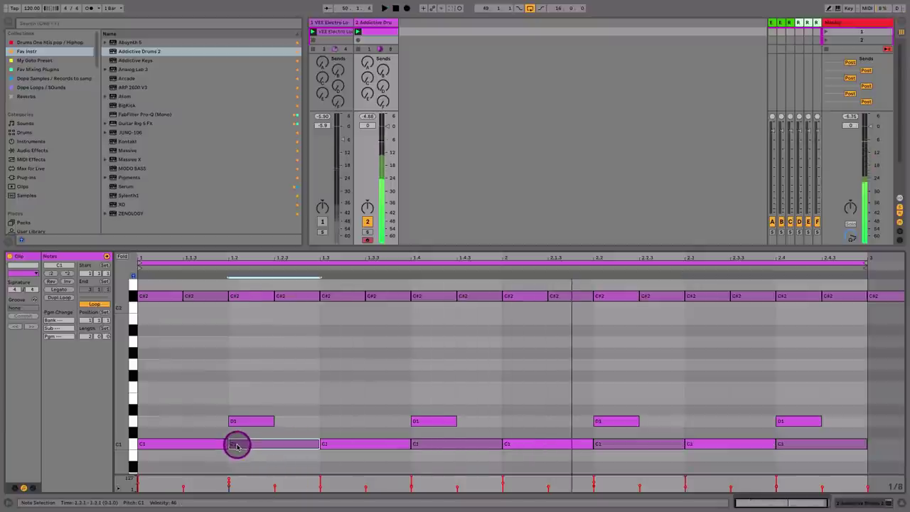
Raise the velocity of the C1 note on beat 2 of bar 1 to about 88 and audition the clip.
click(236, 442)
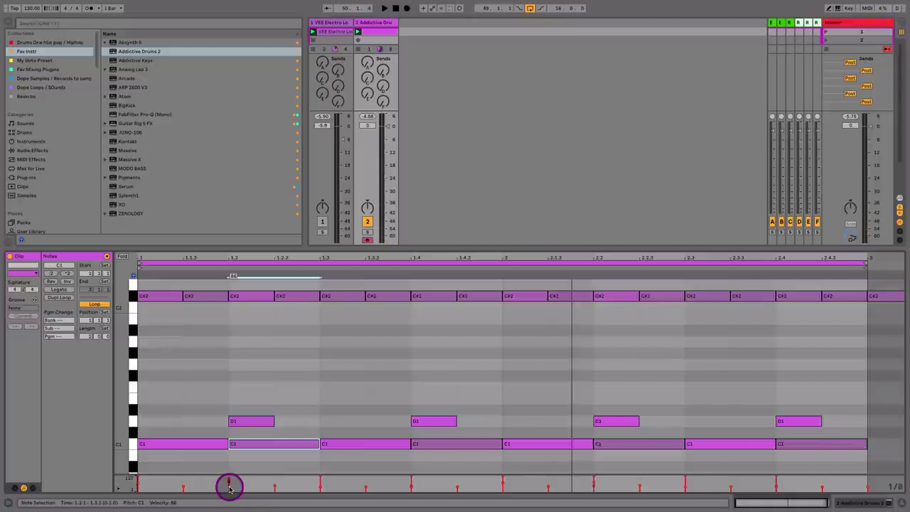
key(space)
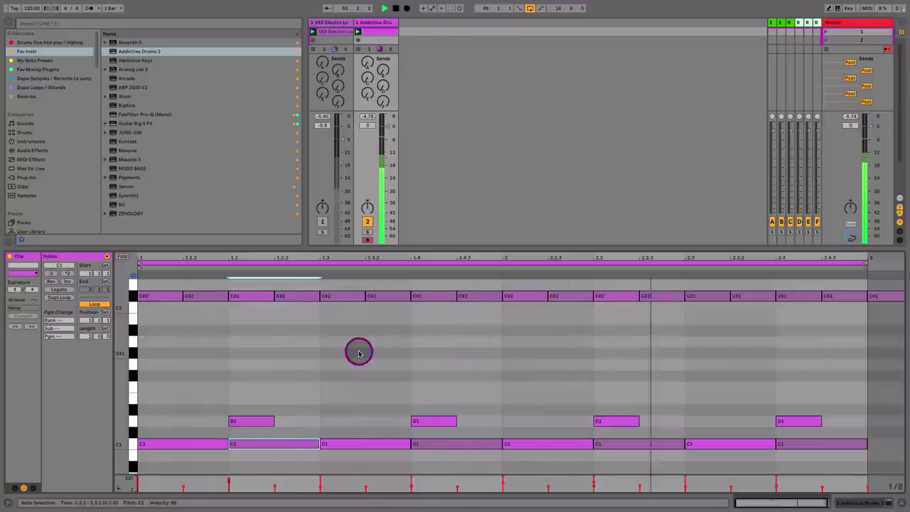
key(space)
Raise the C#2 eighth notes on the offbeats of beats 1 and 3 in bar 1 to D2 and audition the change.
scroll(295, 334, up, 2)
click(294, 371)
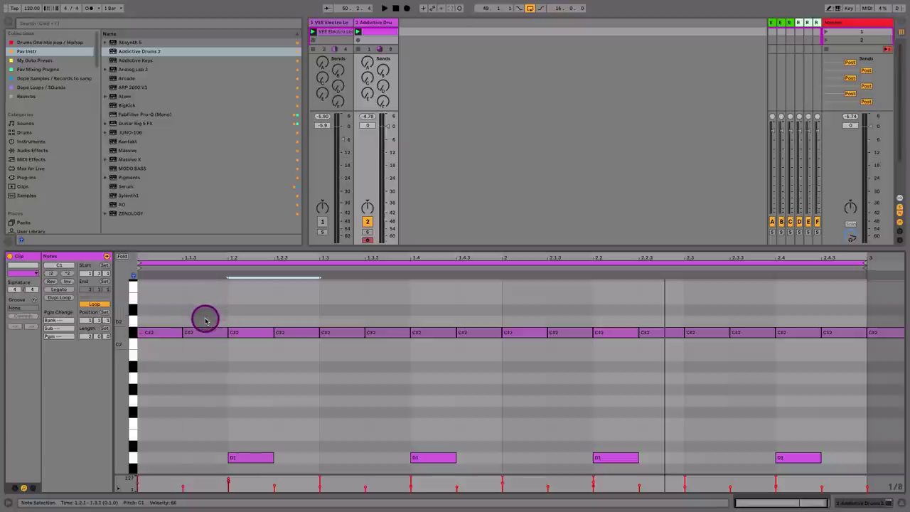
click(132, 333)
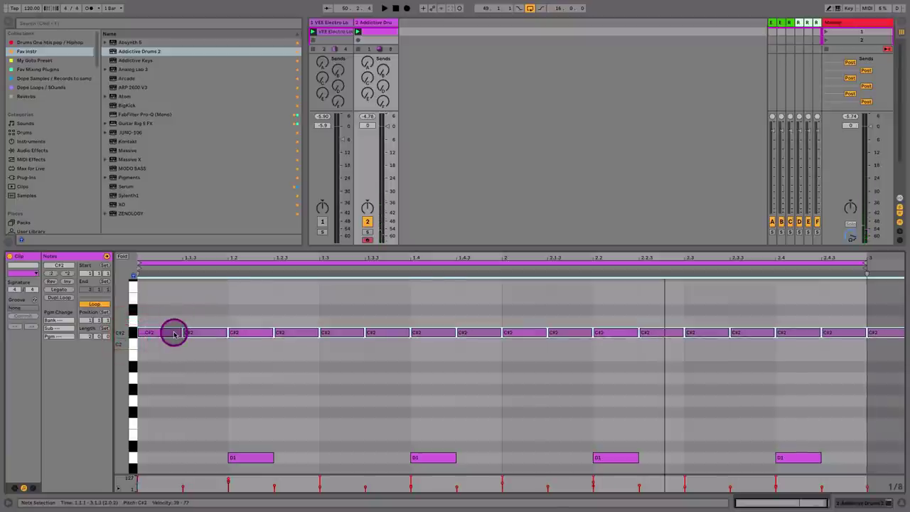
click(207, 313)
click(207, 336)
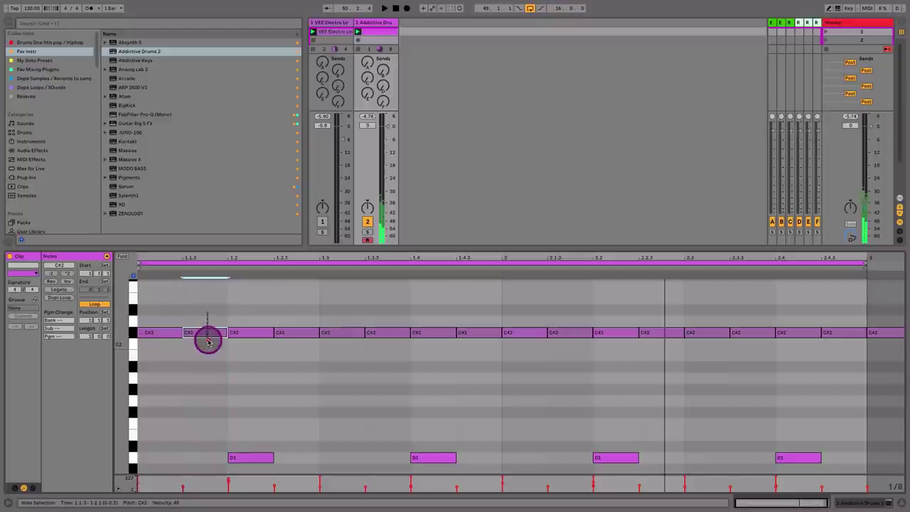
drag(207, 336, 208, 324)
click(310, 332)
click(384, 328)
key(Up)
key(space)
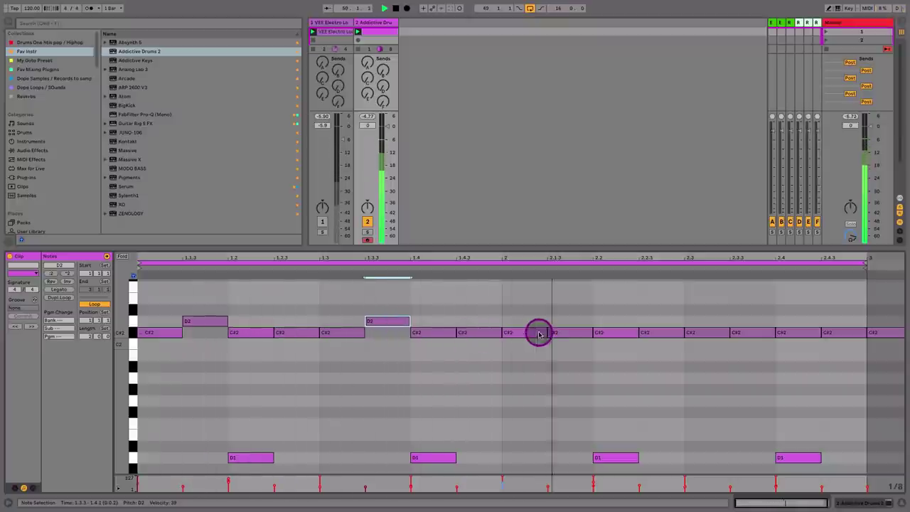
Raise the C#2 eighth notes at 2.1.3, 2.3 and 2.4 in bar 2 to D2.
click(573, 336)
key(Up)
click(711, 335)
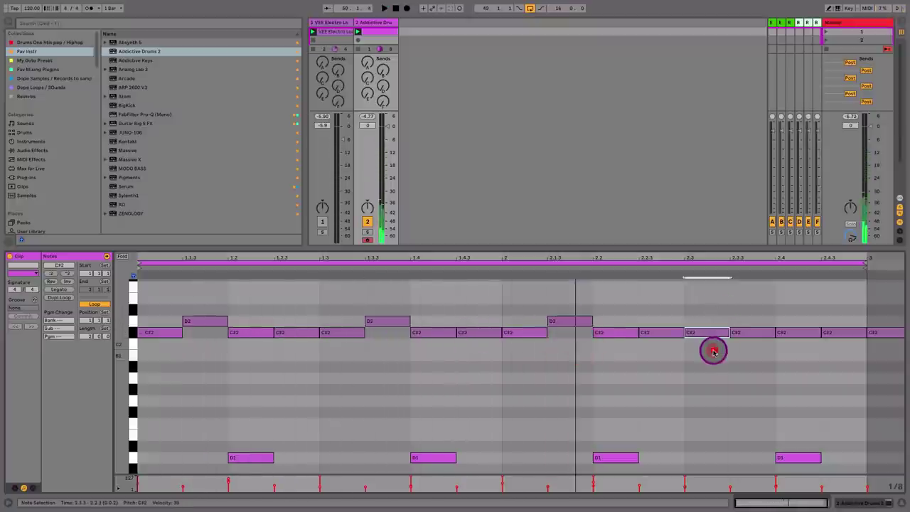
key(Up)
click(788, 334)
key(Up)
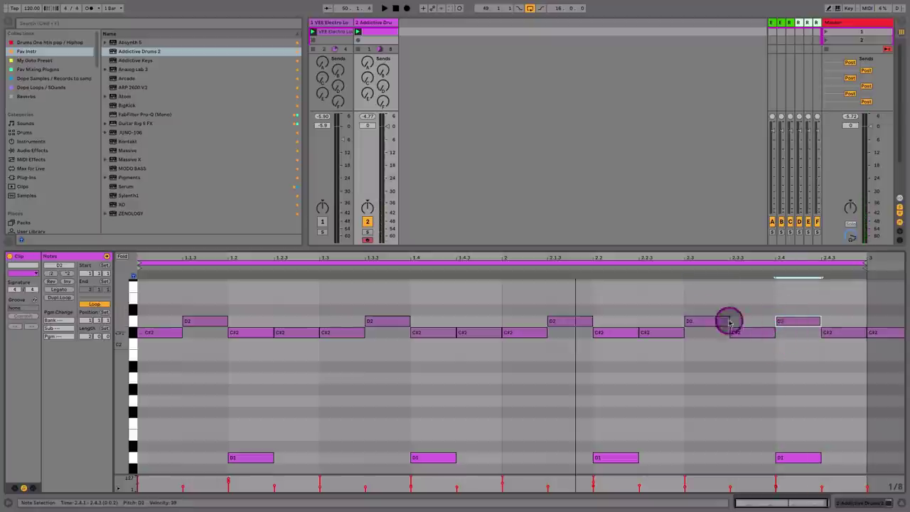
Set the Addictive Drums 2 track volume to -0.6 dB and add the Overdrive audio effect to the track.
key(shift+Tab)
drag(381, 307, 388, 281)
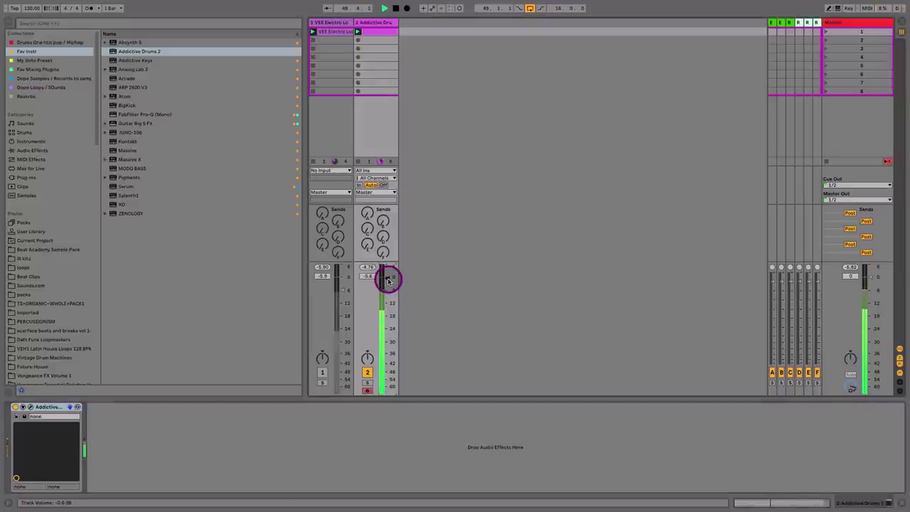
click(32, 150)
drag(128, 285, 123, 423)
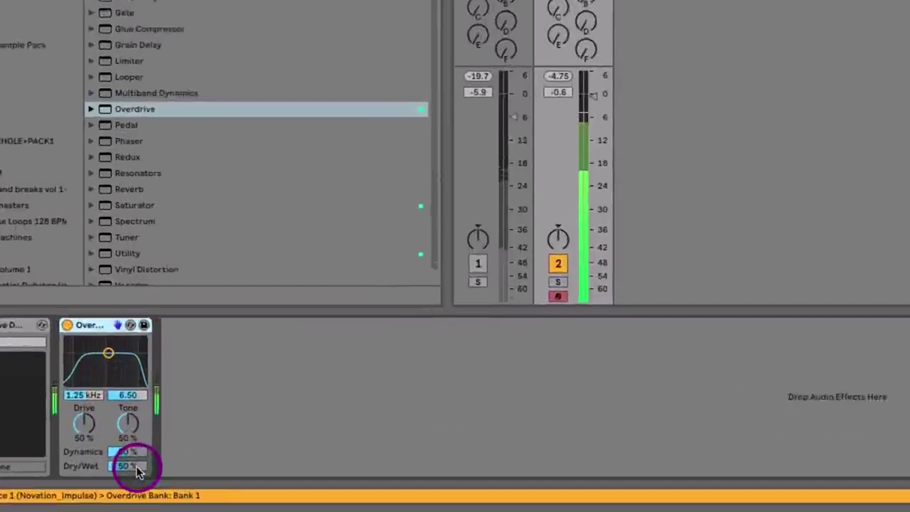
Set Overdrive to 25% Dry/Wet, 50% Dynamics, 34% Tone and 56% Drive.
drag(131, 487, 132, 493)
drag(128, 459, 128, 468)
drag(129, 408, 129, 420)
drag(72, 412, 72, 407)
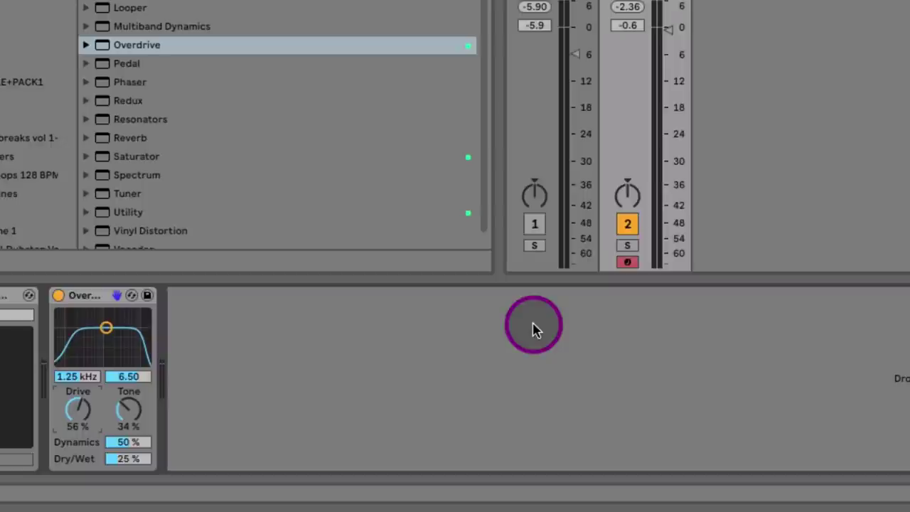
Search the plug-ins for 160 and add the UAD dbx 160 compressor after Overdrive on the drum track.
key(super+f)
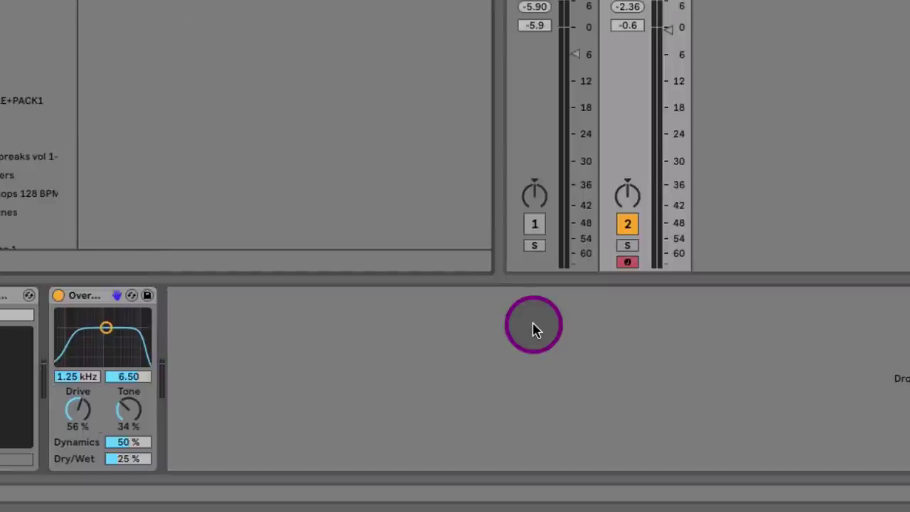
scroll(349, 163, down, 5)
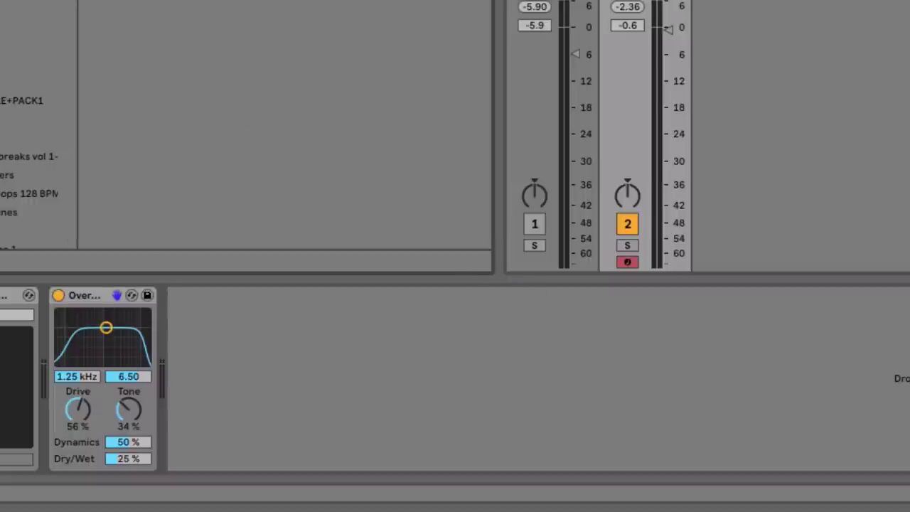
click(112, 61)
drag(126, 79, 207, 441)
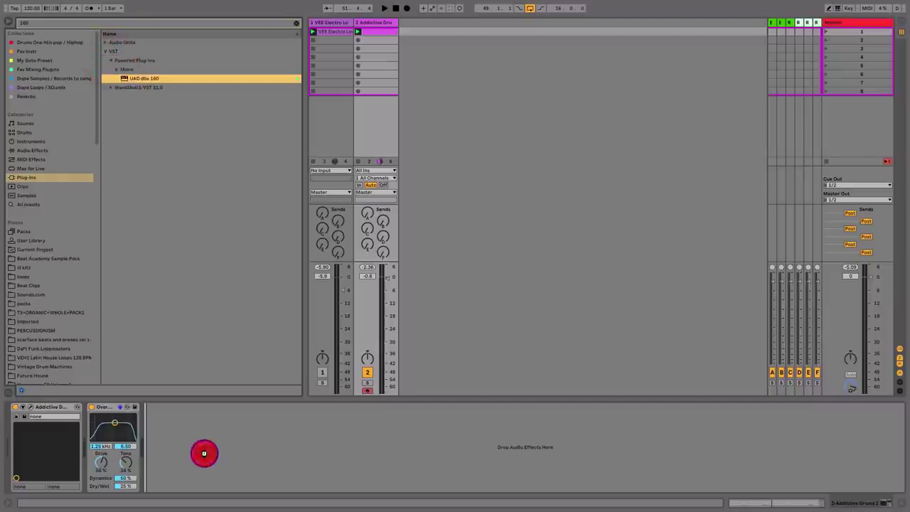
Adjust the dbx 160's threshold while the drums play, and close the plug-in window.
key(space)
drag(433, 64, 472, 204)
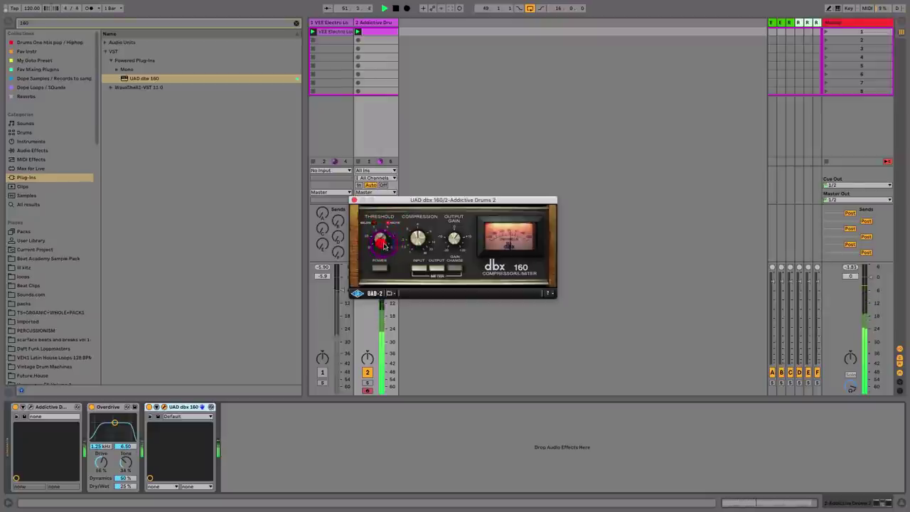
click(354, 200)
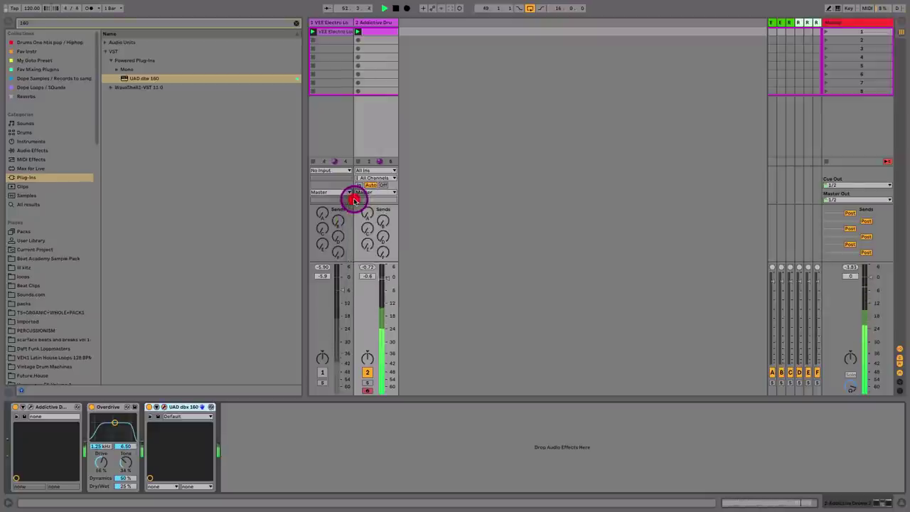
Unmute the VEE Electro Loop track, balance the Addictive Drums 2 track against it at -6.0 dB, and mute the drums to compare.
drag(386, 278, 386, 286)
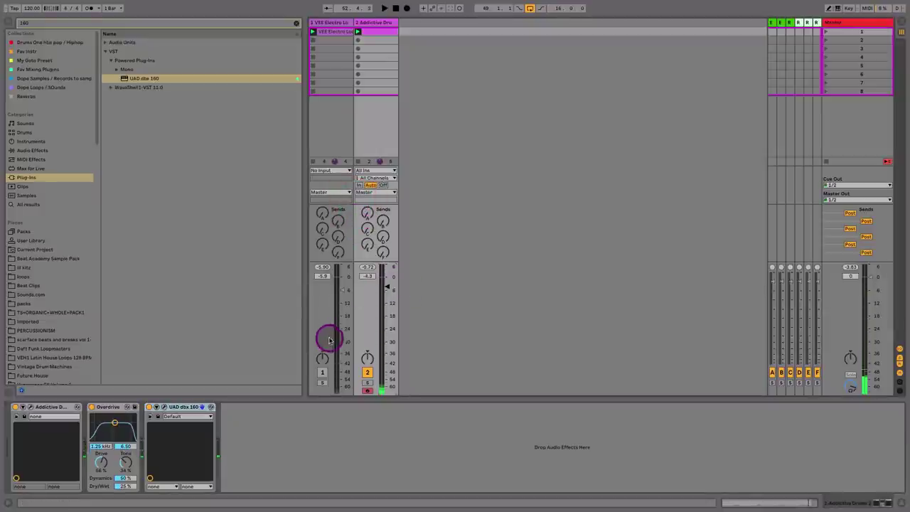
key(space)
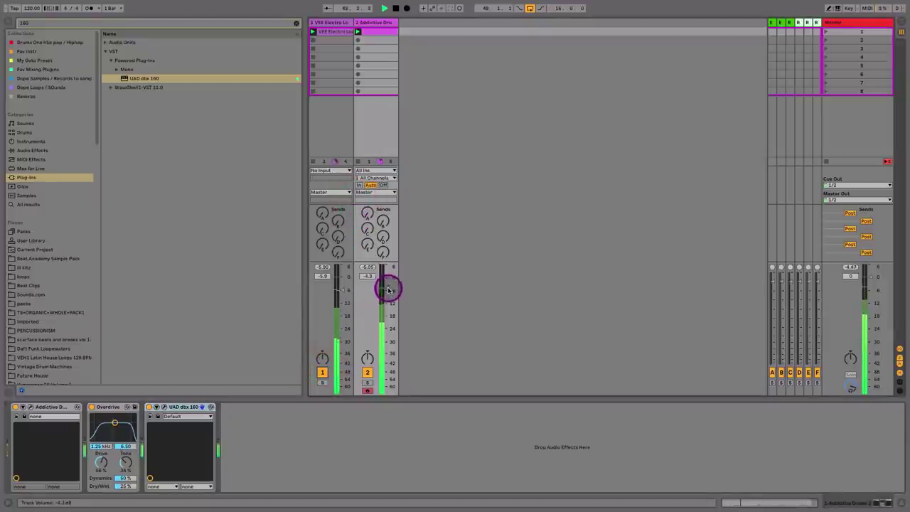
drag(387, 293, 387, 291)
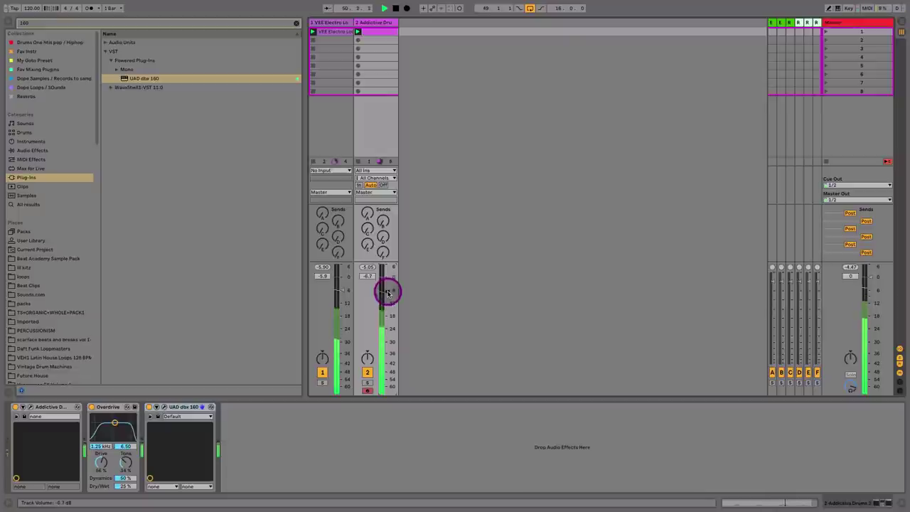
click(367, 372)
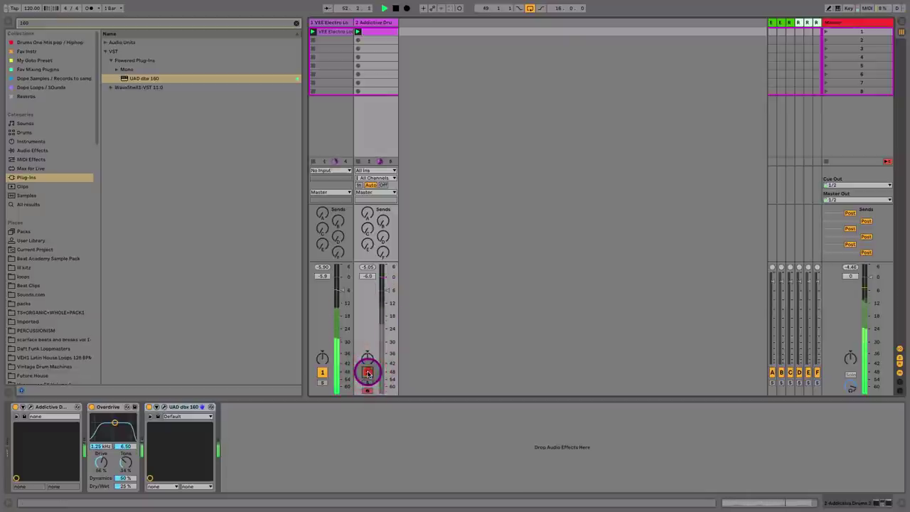
Unmute the Addictive Drums 2 track to hear it together with the electro loop.
click(367, 372)
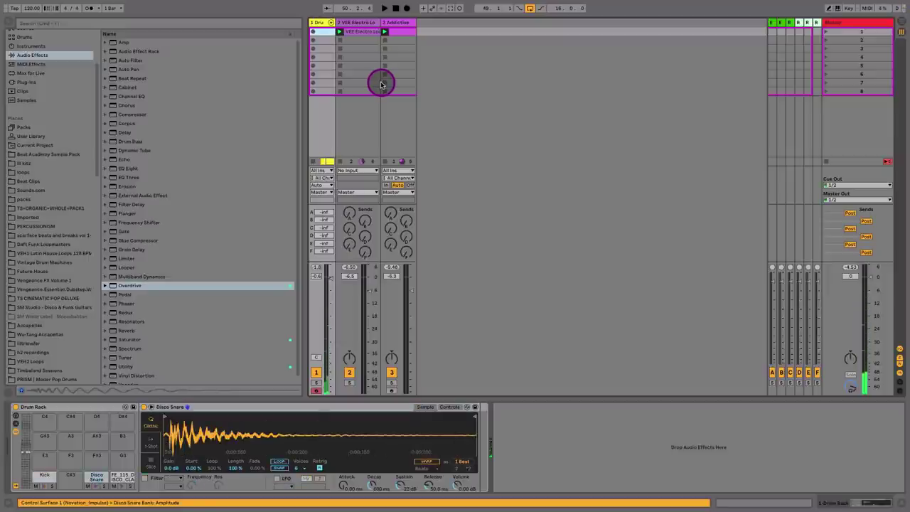
Create a one-bar MIDI clip on the Drum Rack track and draw Kick notes on all four beats.
double_click(323, 31)
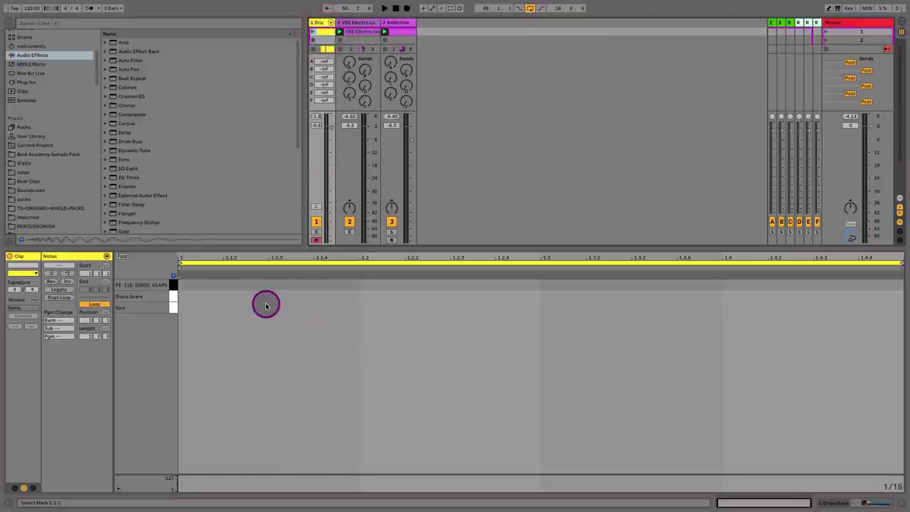
key(b)
click(204, 306)
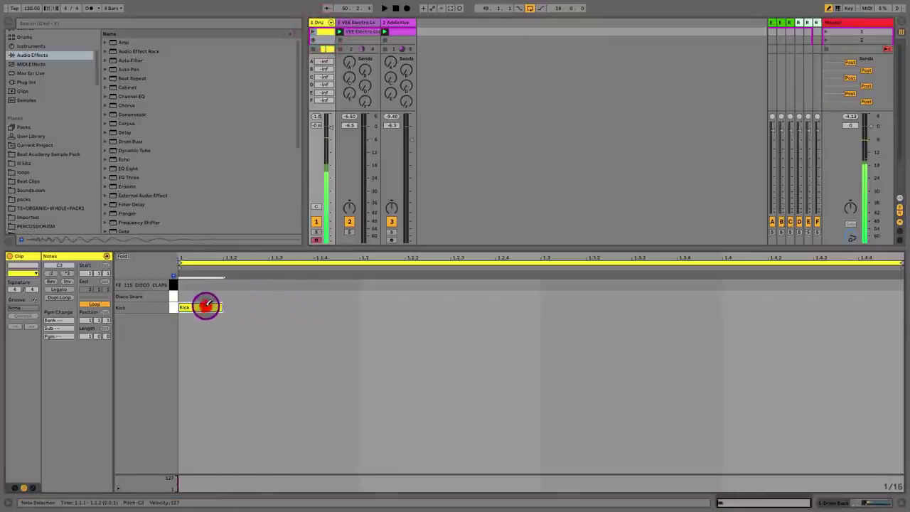
mouse_move(215, 303)
mouse_down()
mouse_move(571, 342)
mouse_move(745, 335)
mouse_move(839, 318)
mouse_up()
Draw Disco Snare and FE_115_DISCO_CLAPS notes on beats 2 and 4, and leave draw mode.
click(426, 295)
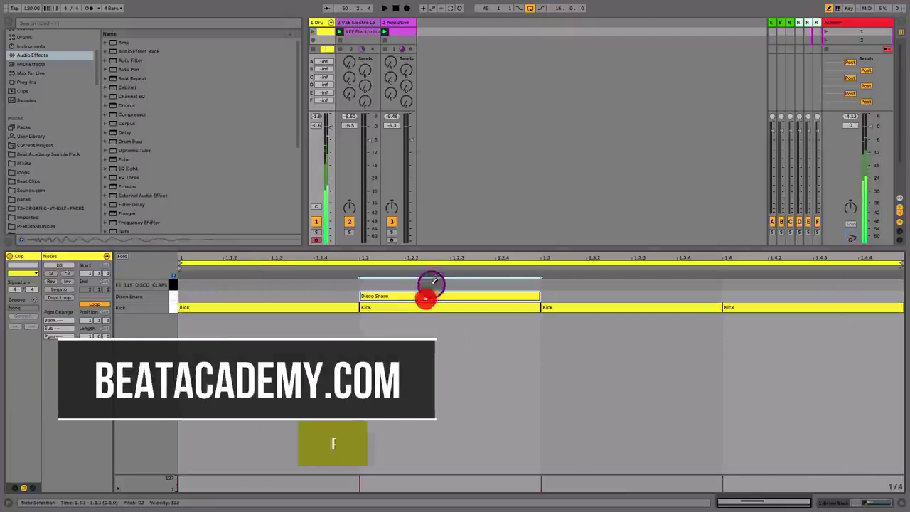
click(432, 285)
click(767, 295)
click(767, 284)
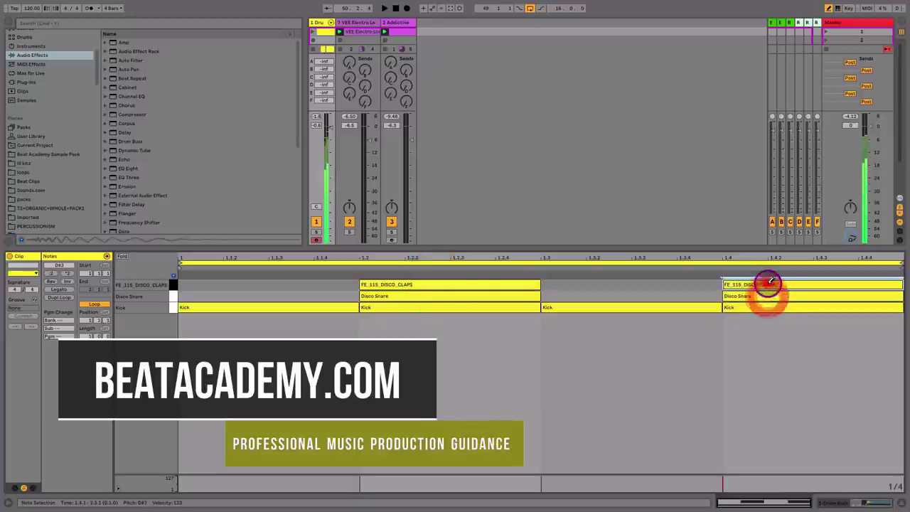
key(b)
Shift the beat 2 clap note off the grid so it starts slightly after the Disco Snare.
drag(370, 260, 375, 256)
click(371, 284)
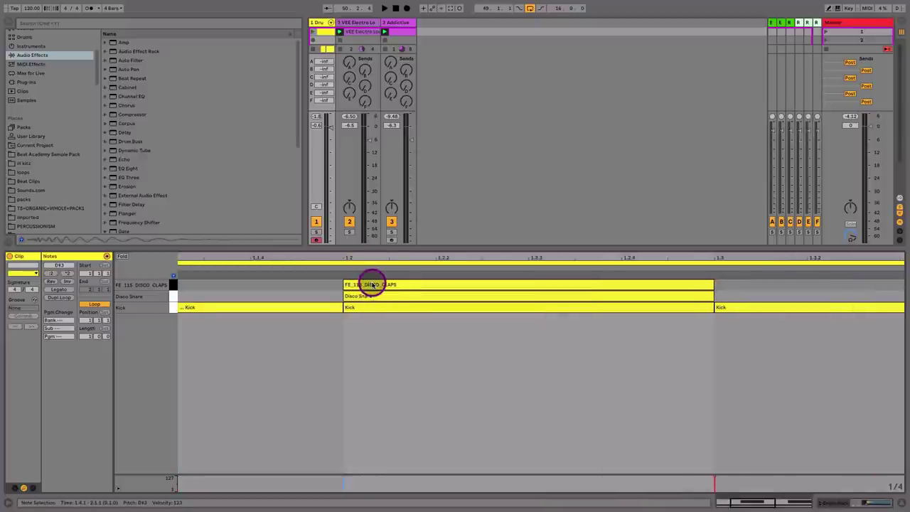
click(371, 285)
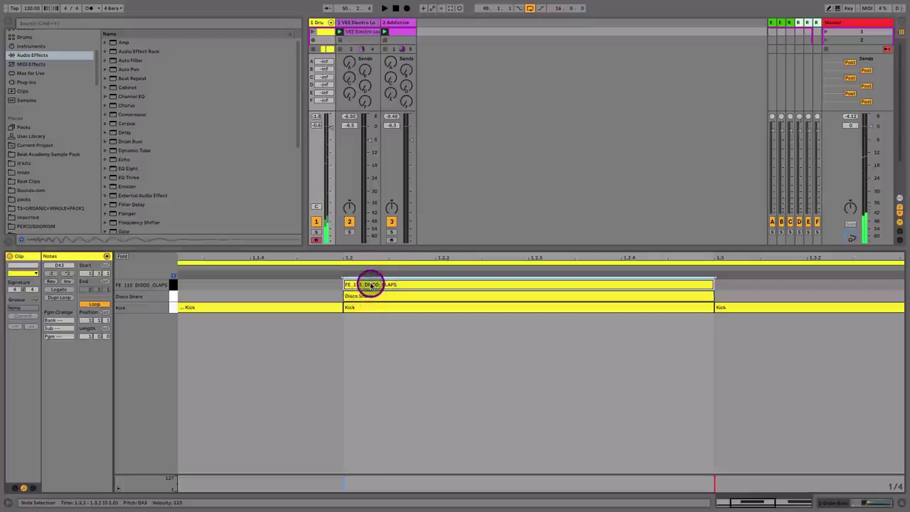
drag(371, 285, 393, 240)
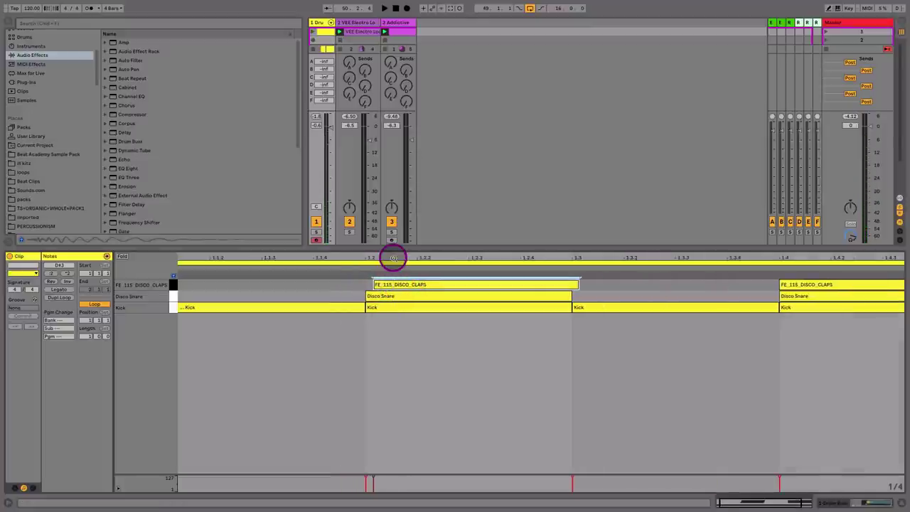
drag(405, 283, 406, 287)
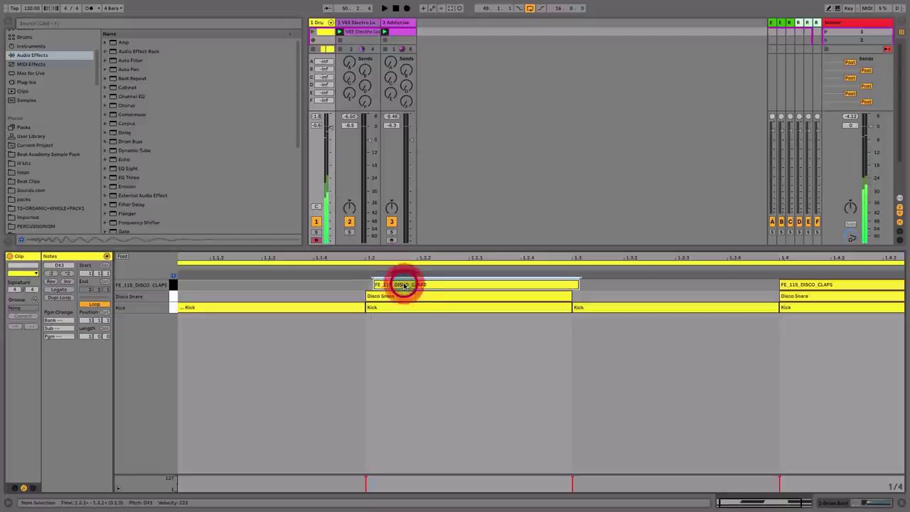
Compare the note timing in the Addictive Drums 2 clip with the hit timing in the VEE Electro Loop waveform.
click(402, 35)
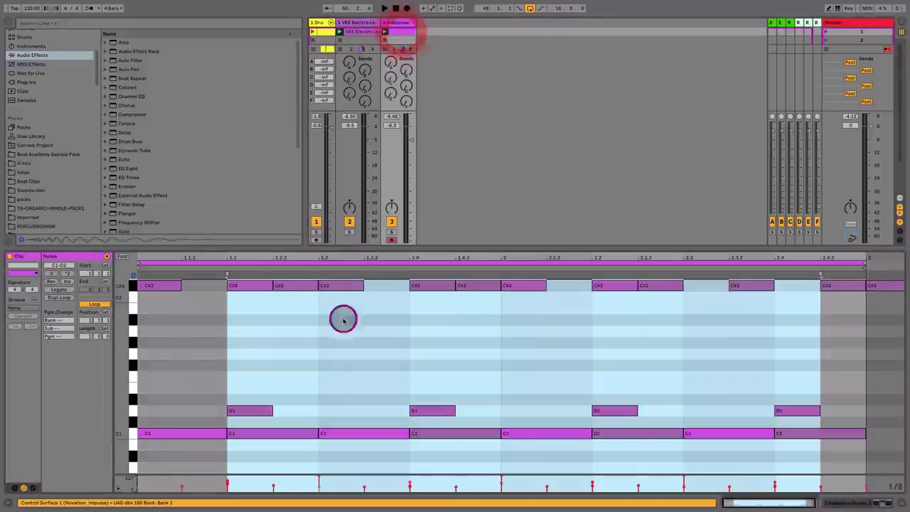
click(323, 383)
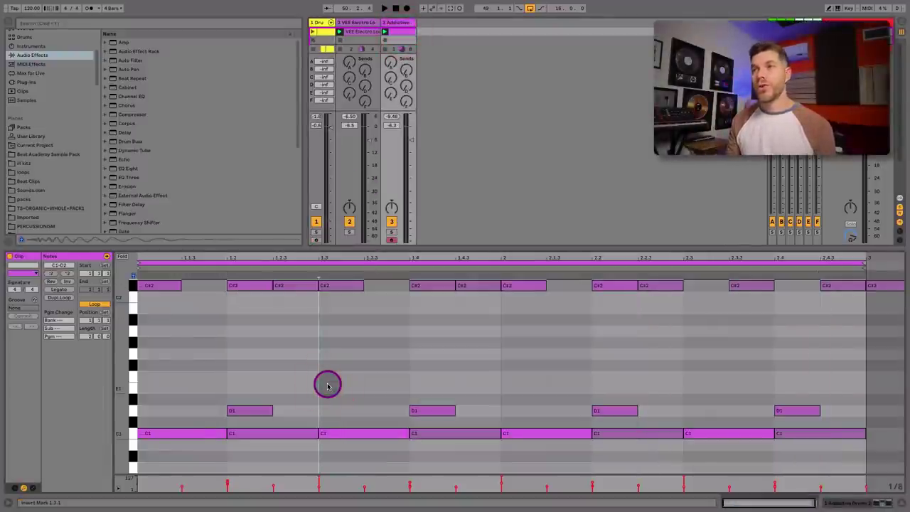
click(327, 385)
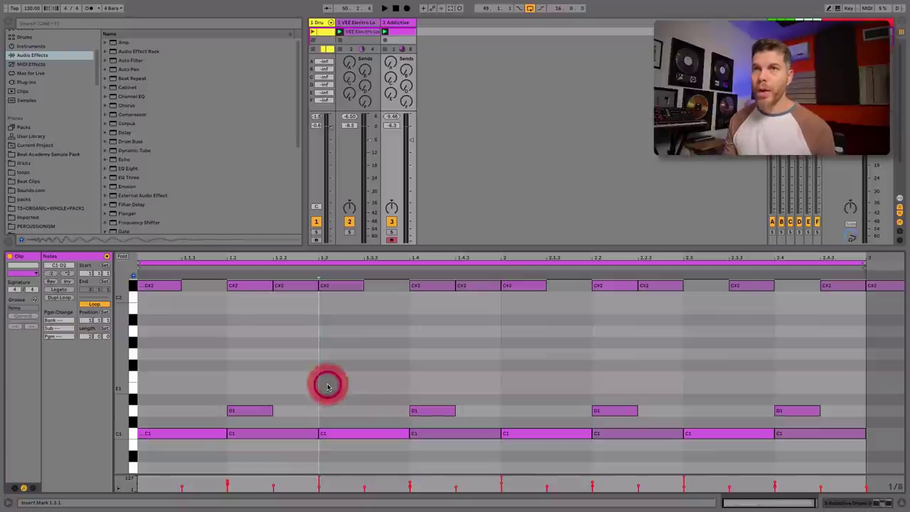
click(367, 34)
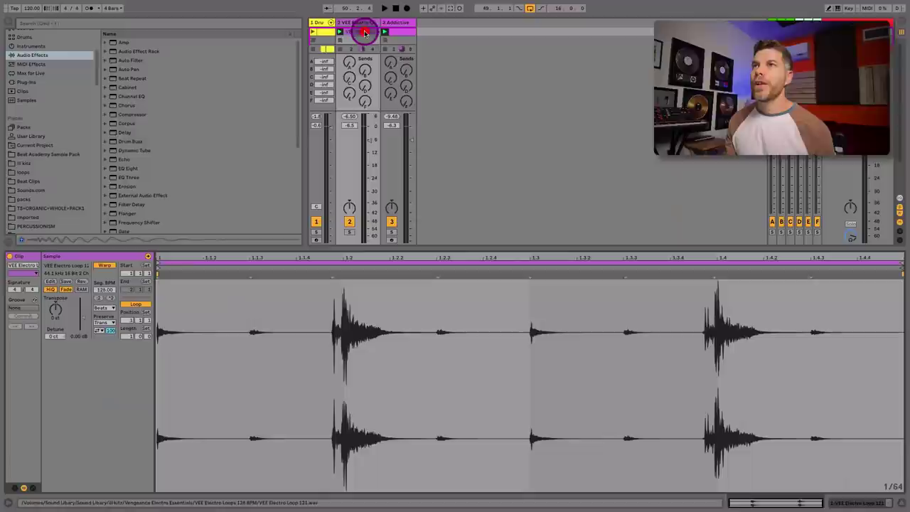
click(362, 30)
drag(628, 257, 628, 285)
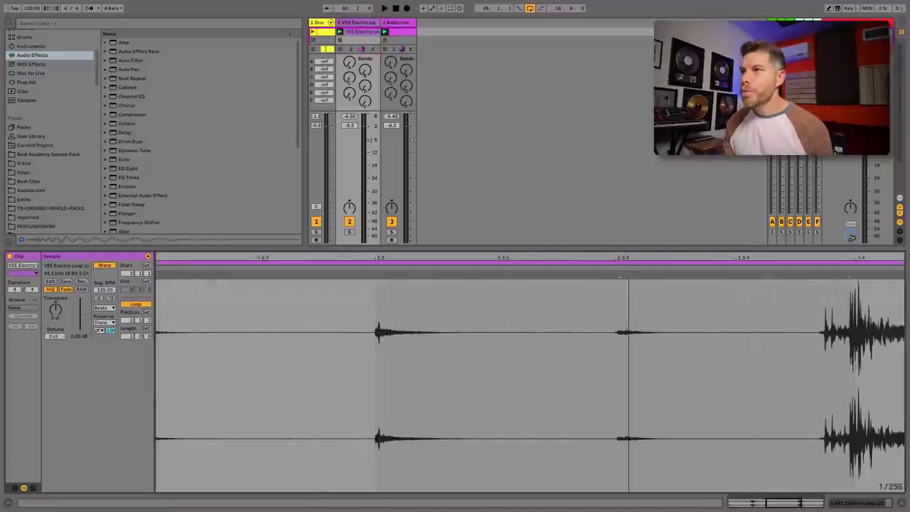
click(622, 291)
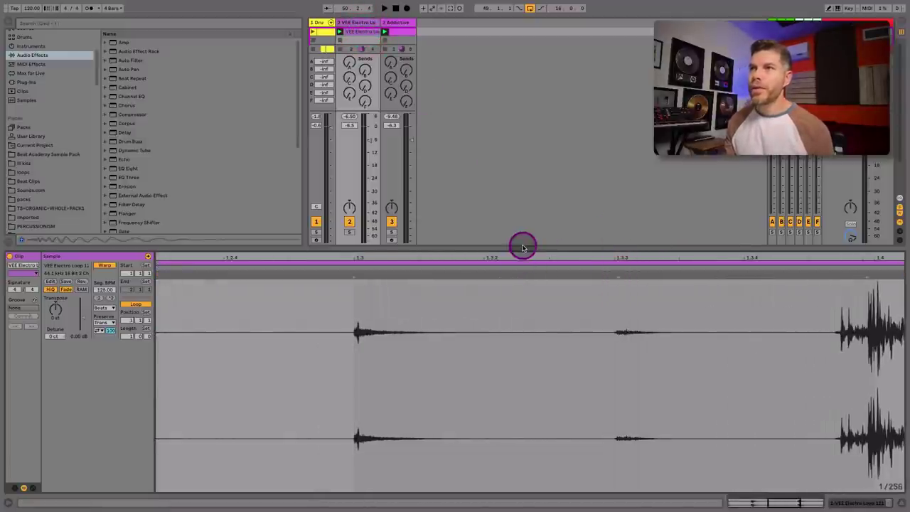
drag(525, 257, 524, 229)
Extract the groove from the VEE Electro Loop audio clip.
click(400, 24)
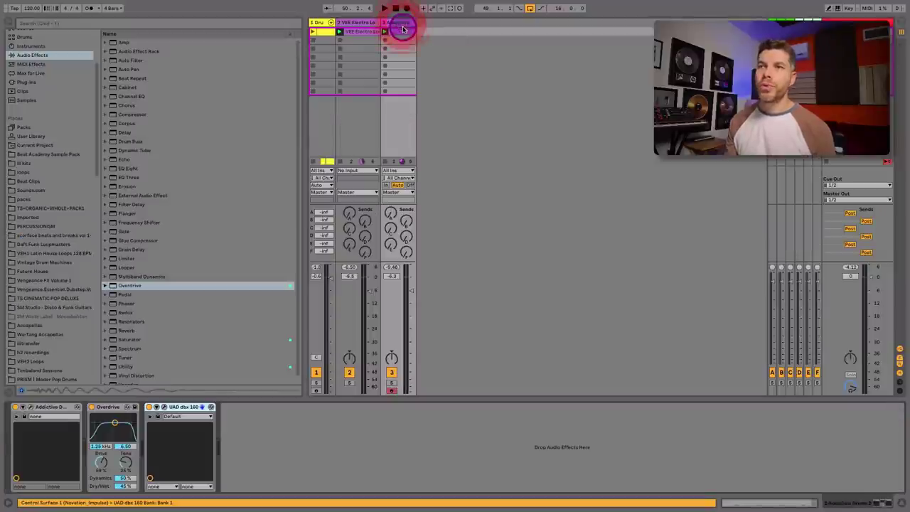
double_click(367, 29)
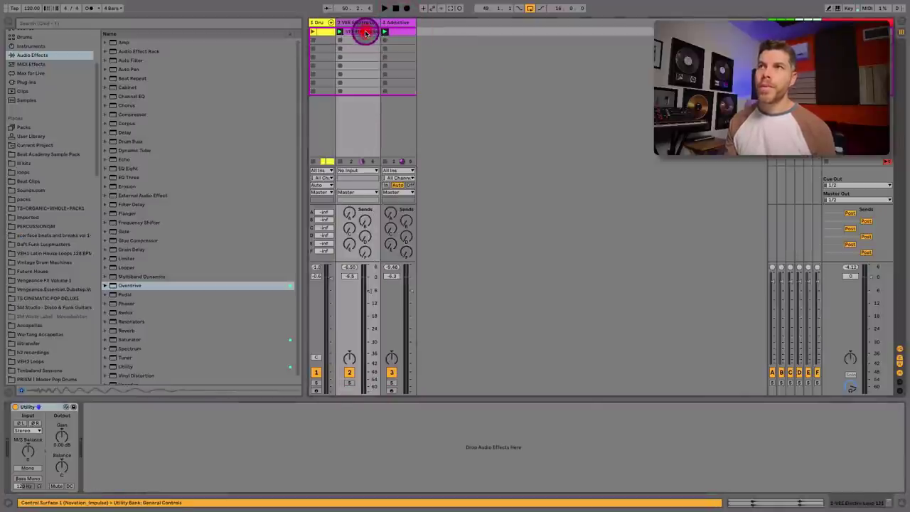
click(377, 334)
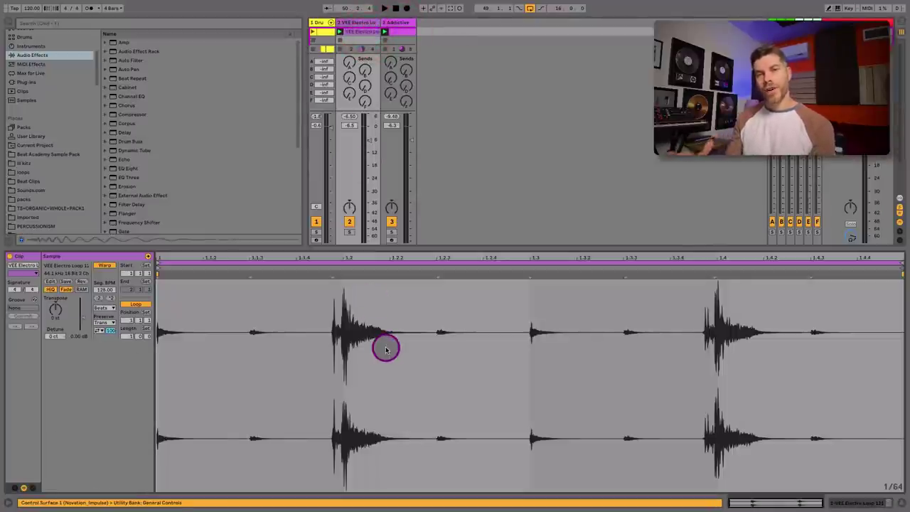
click(386, 348)
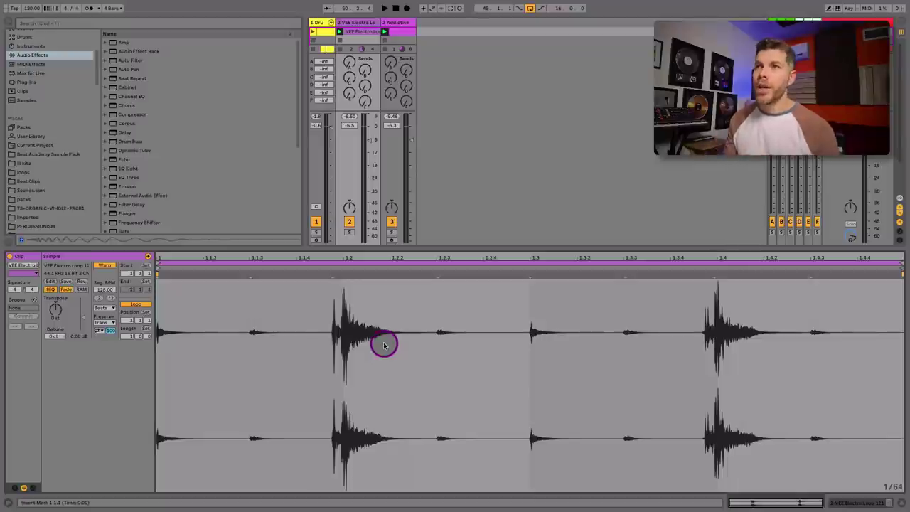
right_click(382, 340)
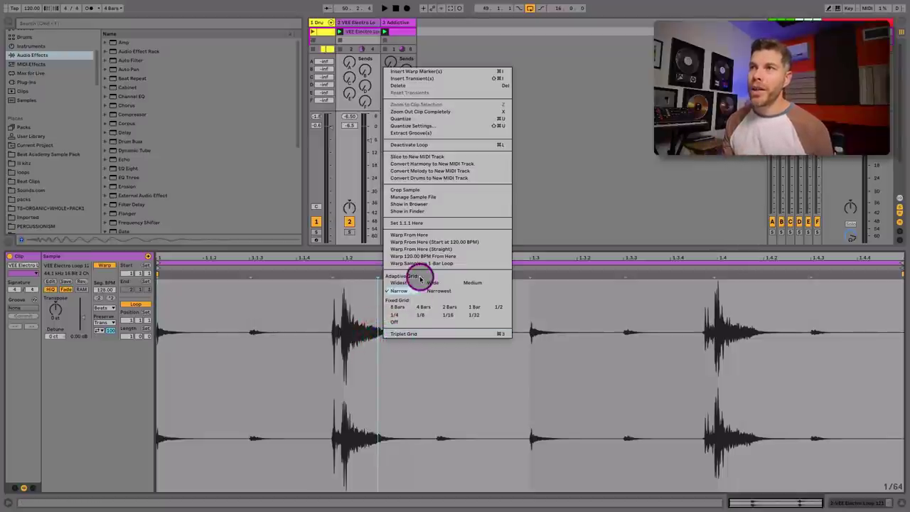
click(451, 133)
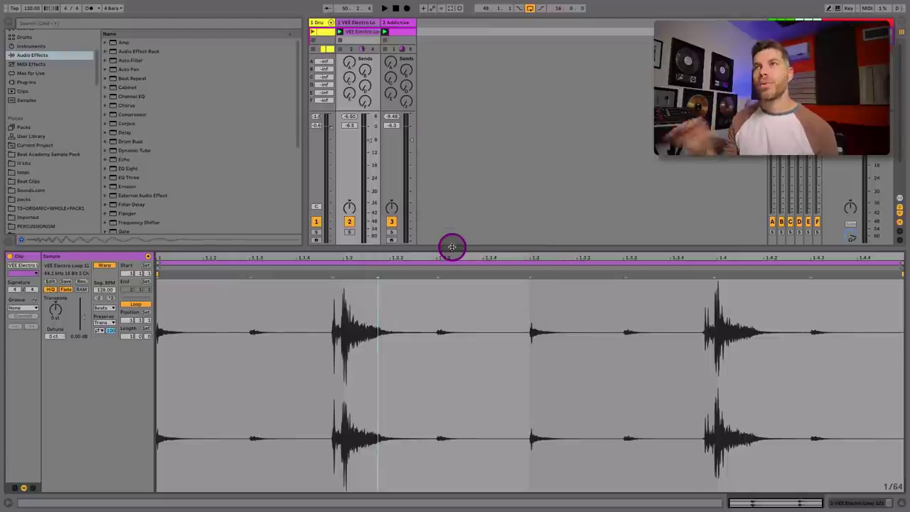
Open the Addictive Drums 2 clip and show the Groove Pool, trying the extracted groove's Velocity at 100% before resetting it to 0%.
click(402, 31)
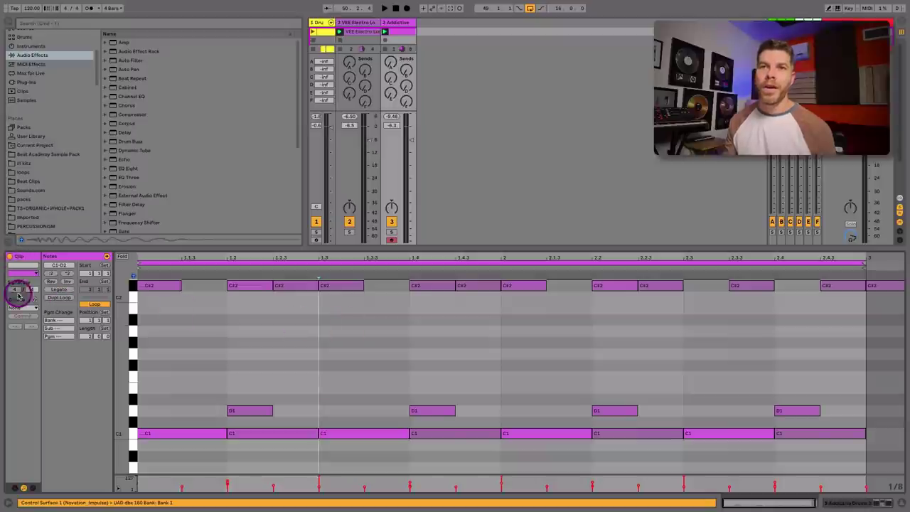
click(23, 309)
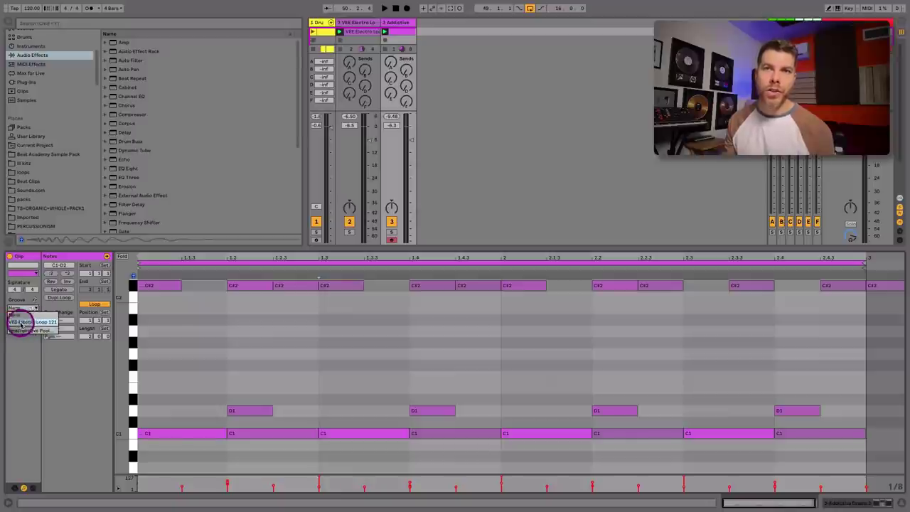
click(9, 245)
click(8, 242)
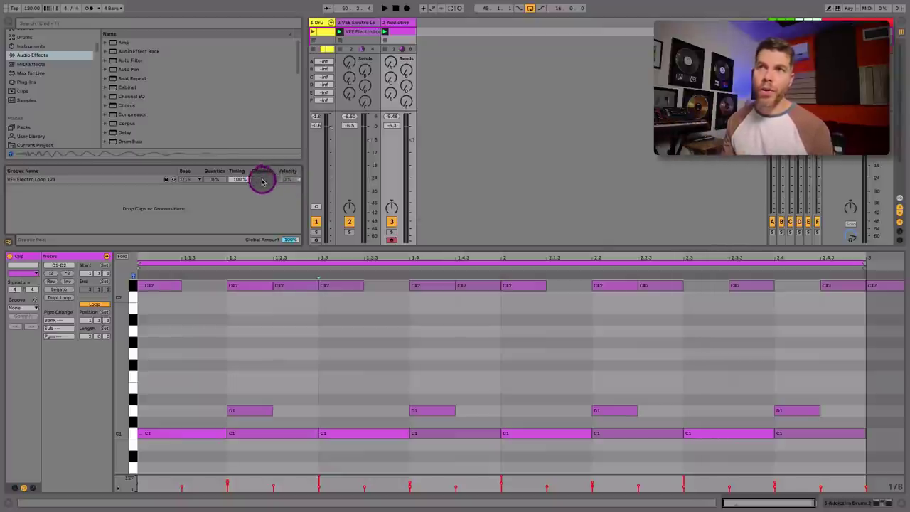
drag(290, 178, 290, 171)
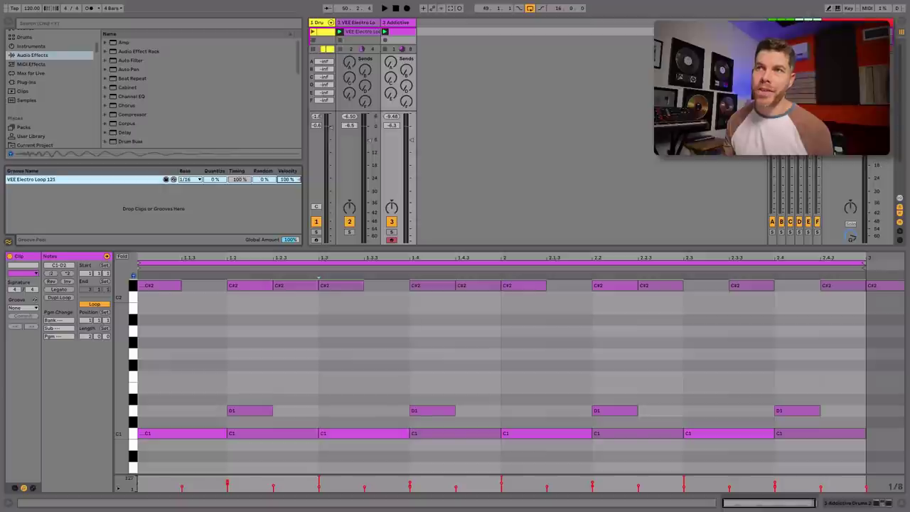
key(Delete)
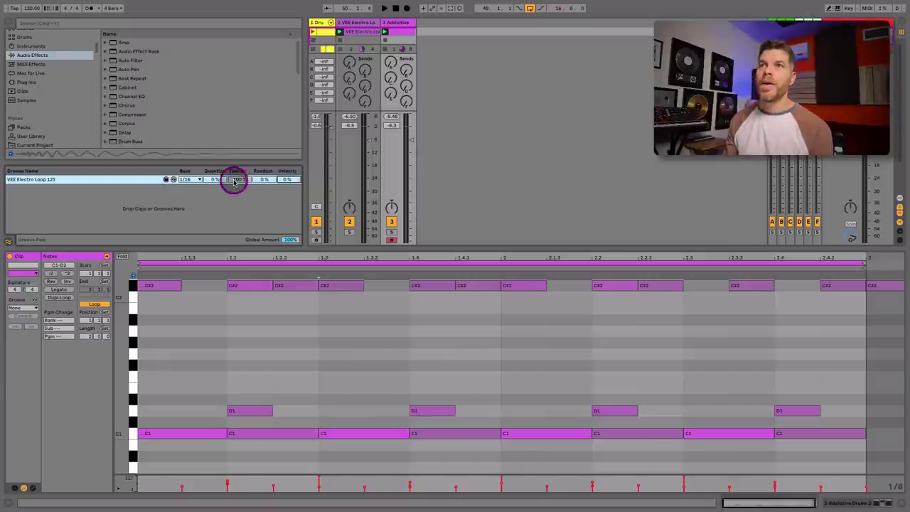
Assign the VEE Electro Loop 121 groove to the Addictive Drums 2 clip and commit it.
click(24, 306)
click(28, 322)
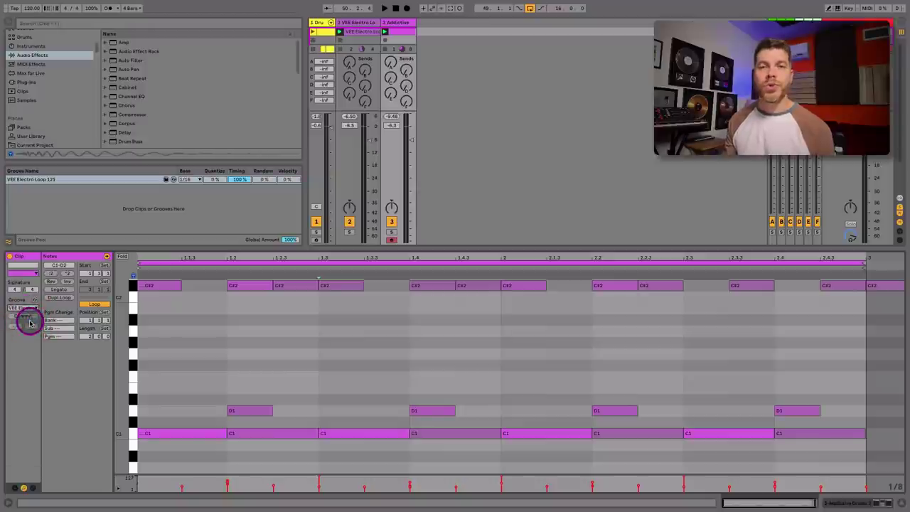
click(27, 317)
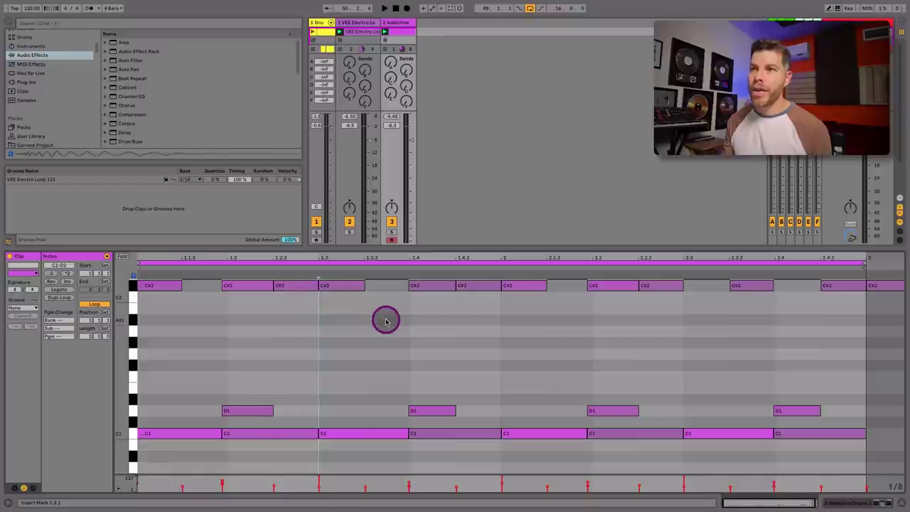
Examine the grooved note timing in the clip, and solo the Addictive Drums 2 track to play the pattern.
drag(416, 262, 408, 307)
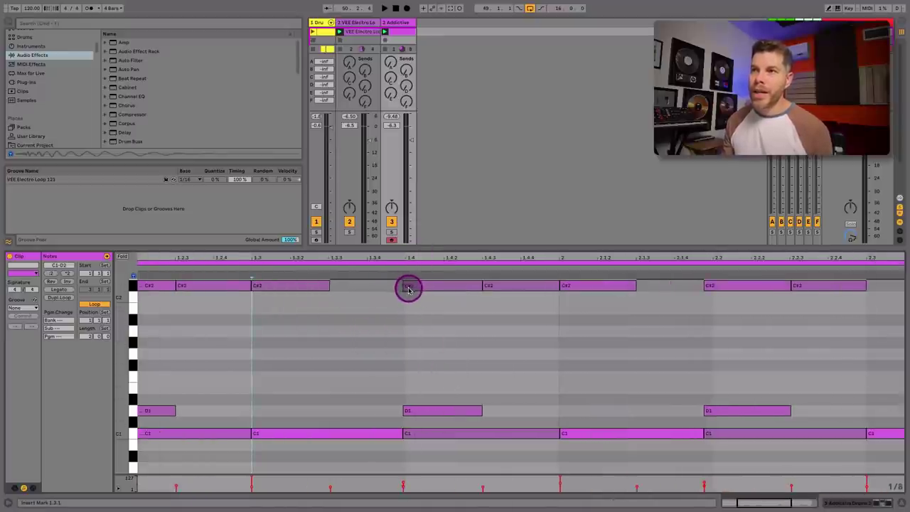
click(420, 406)
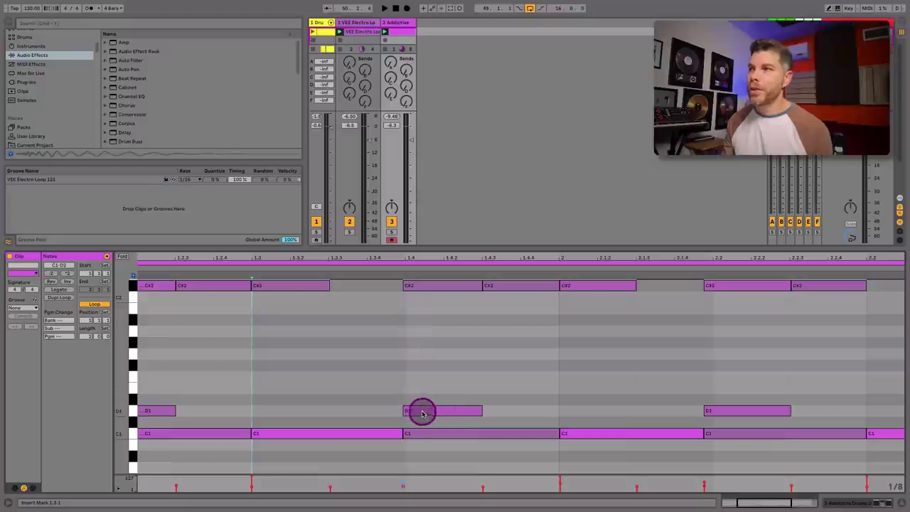
click(672, 392)
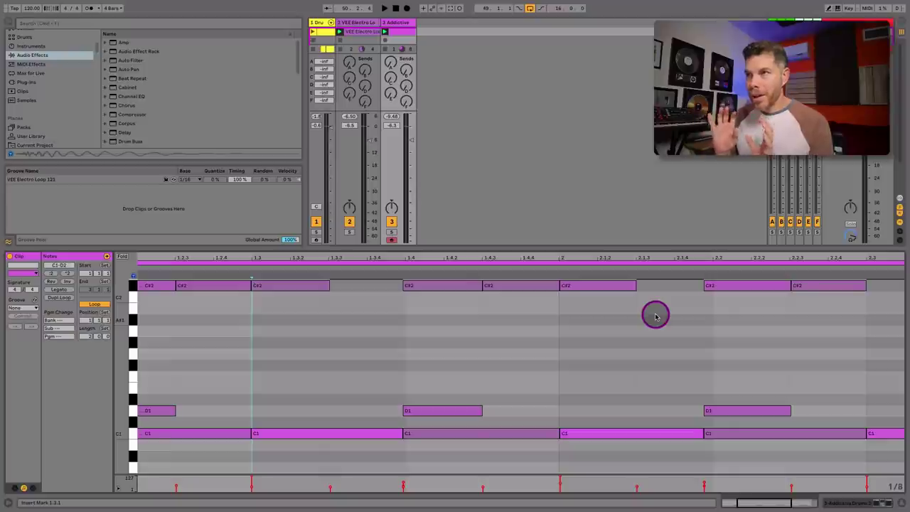
click(392, 232)
key(space)
drag(407, 263, 411, 258)
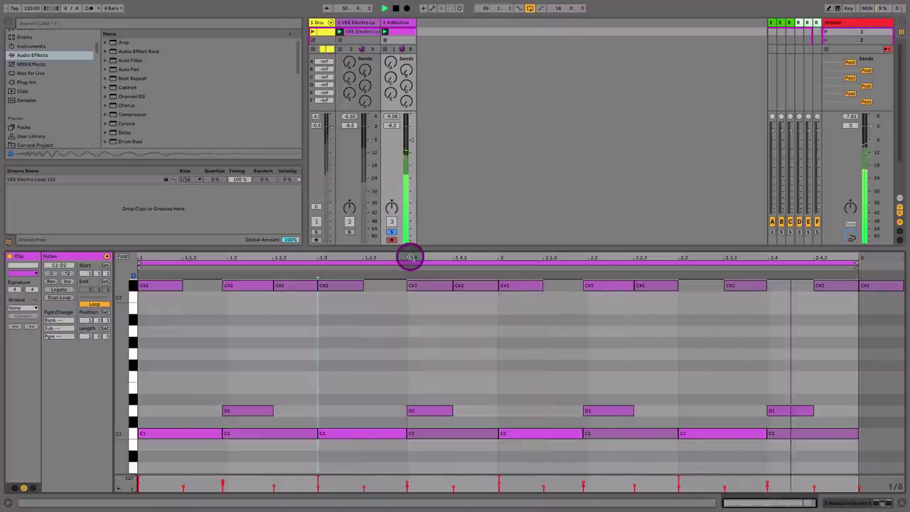
key(space)
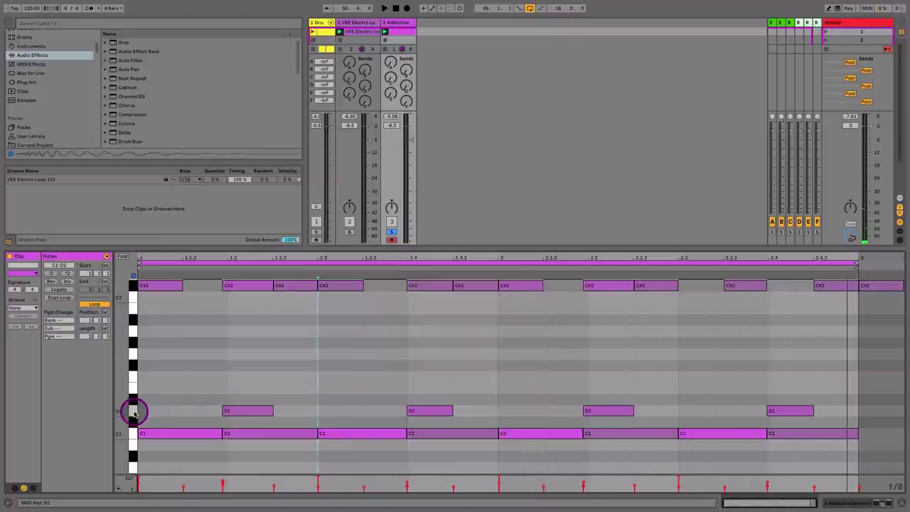
Audition the D1 notes in the Addictive Drums 2 clip and select all of them.
click(133, 411)
click(250, 411)
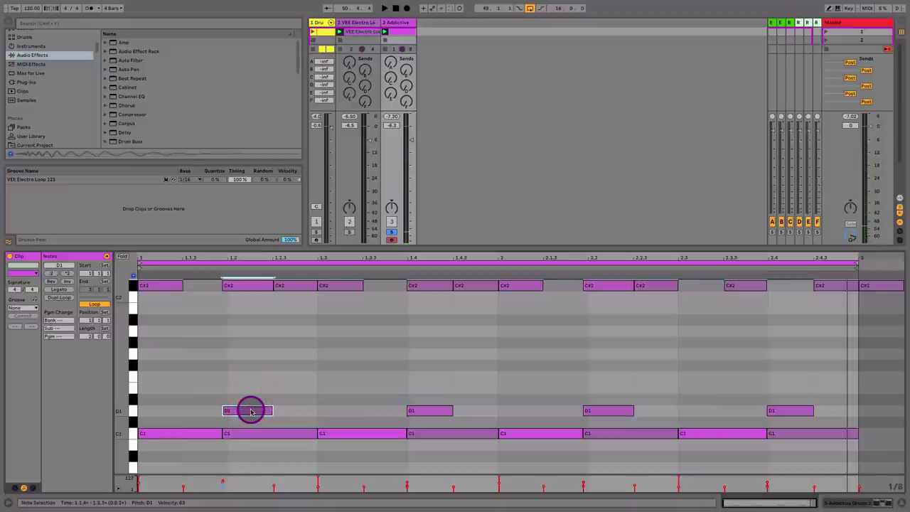
click(134, 411)
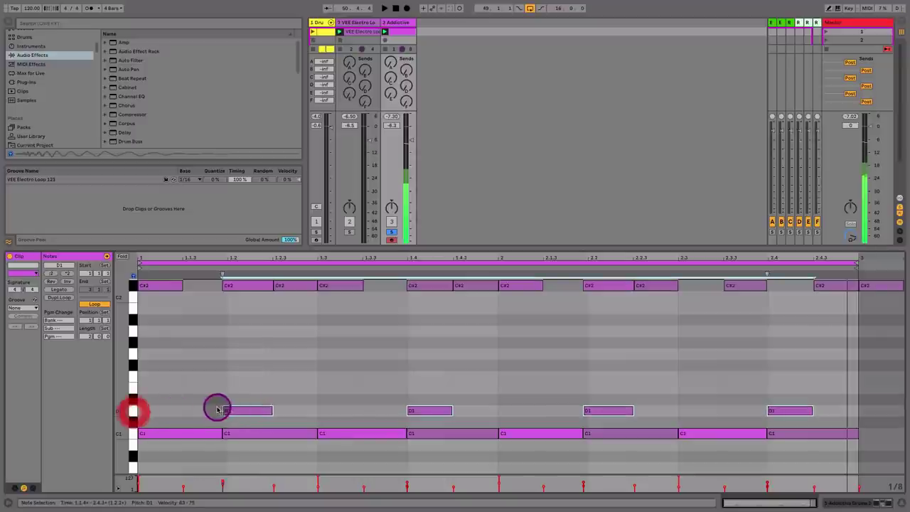
drag(235, 410, 240, 411)
click(429, 410)
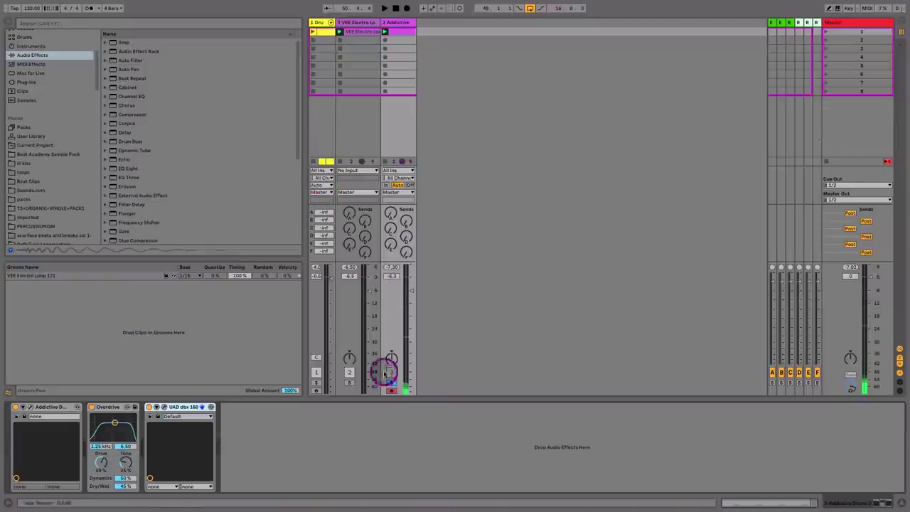
Unsolo the Addictive Drums 2 track so the Drum Rack and VEE Electro Loop tracks are active as well.
click(390, 375)
click(318, 374)
click(351, 375)
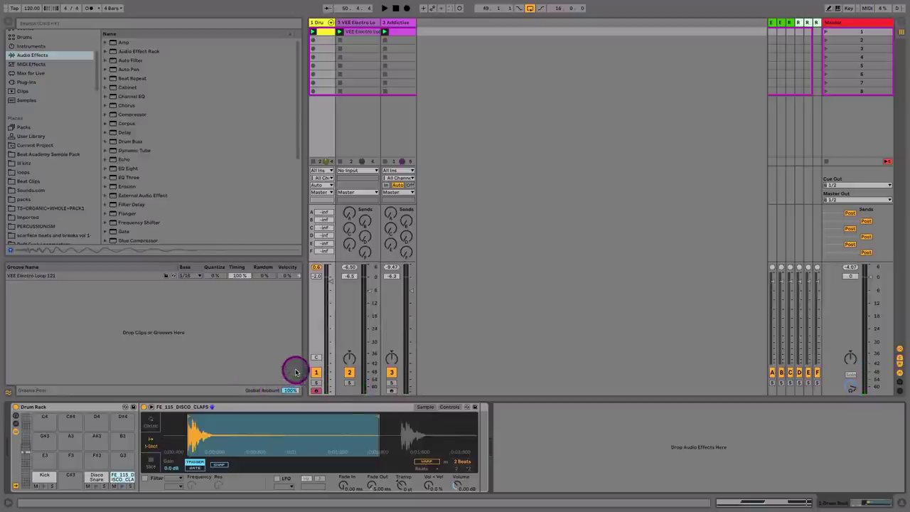
Shorten the FE_115_DISCO_CLAPS sample by trying different end points, leaving the end between the first and second clap.
drag(376, 417, 224, 433)
key(space)
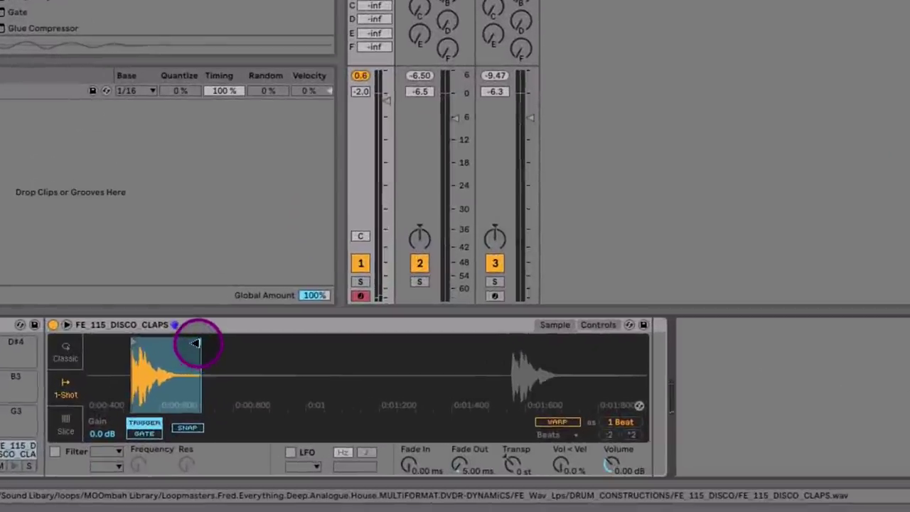
drag(223, 419, 294, 425)
drag(320, 356, 367, 355)
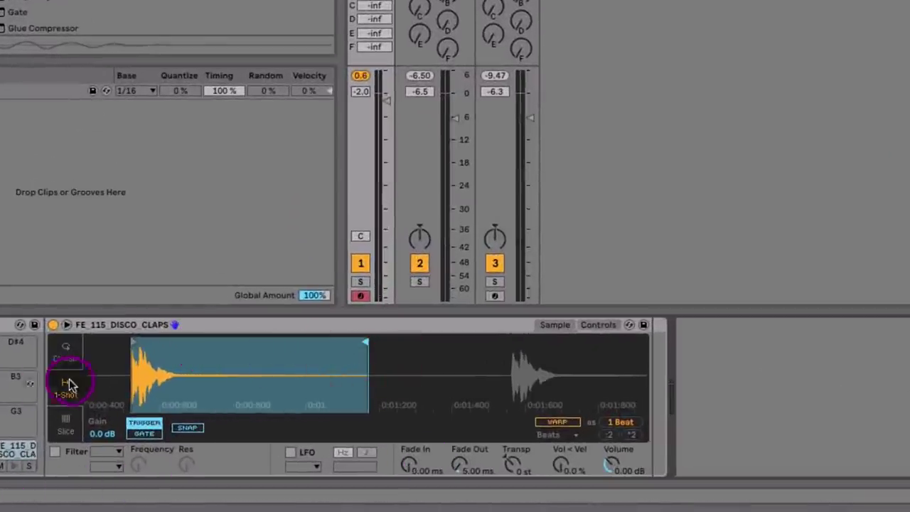
Switch the FE_115_DISCO_CLAPS sample to Classic mode with a sustain of -20 dB, and lower its chain volume to about -8.8 dB.
click(65, 354)
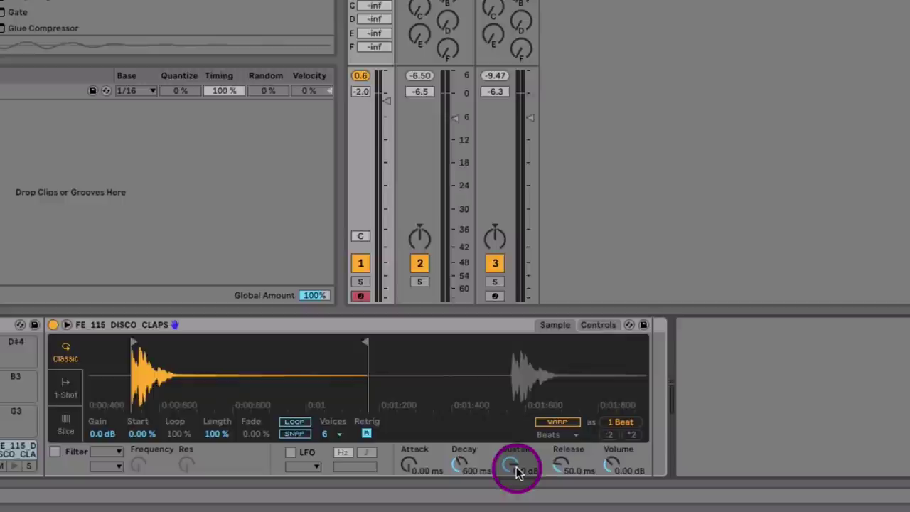
drag(518, 474, 517, 466)
key(space)
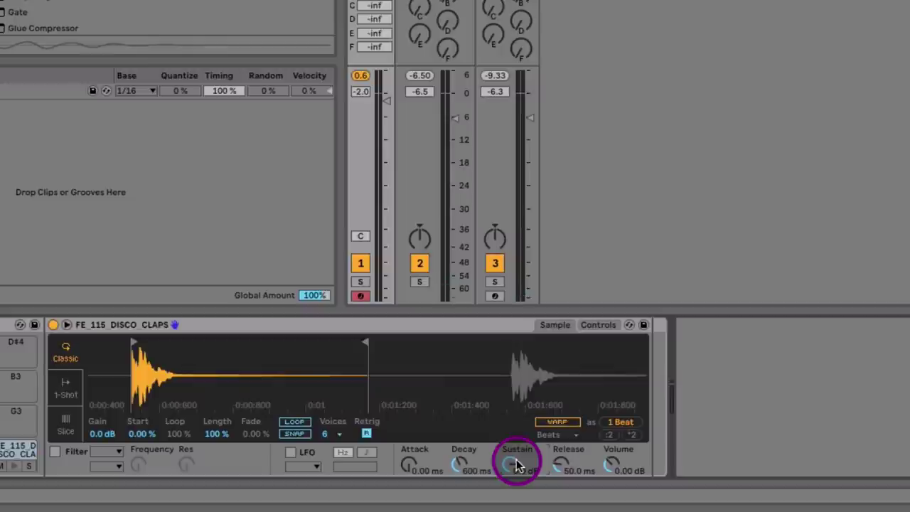
drag(517, 465, 513, 464)
key(space)
click(386, 1)
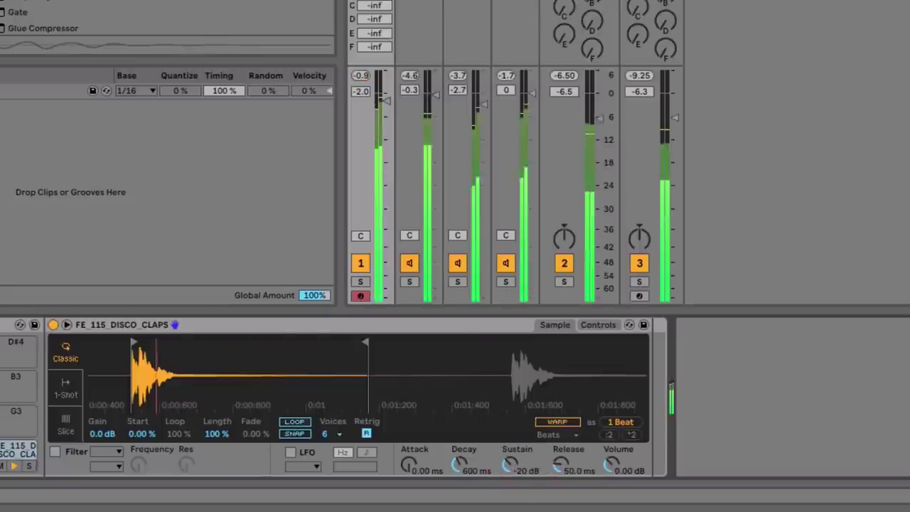
drag(531, 94, 532, 124)
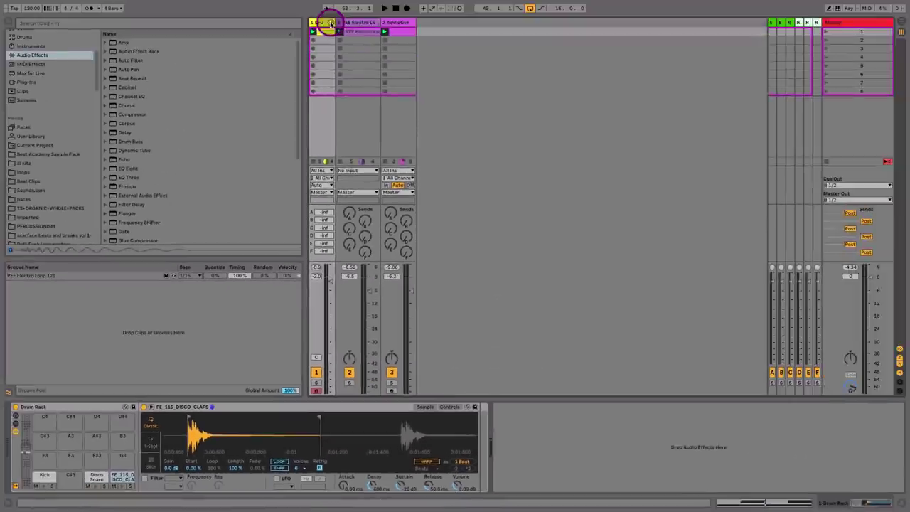
Add a Saturator to the Drum Rack's Kick chain and set its curve to Soft Sine.
click(330, 26)
click(349, 27)
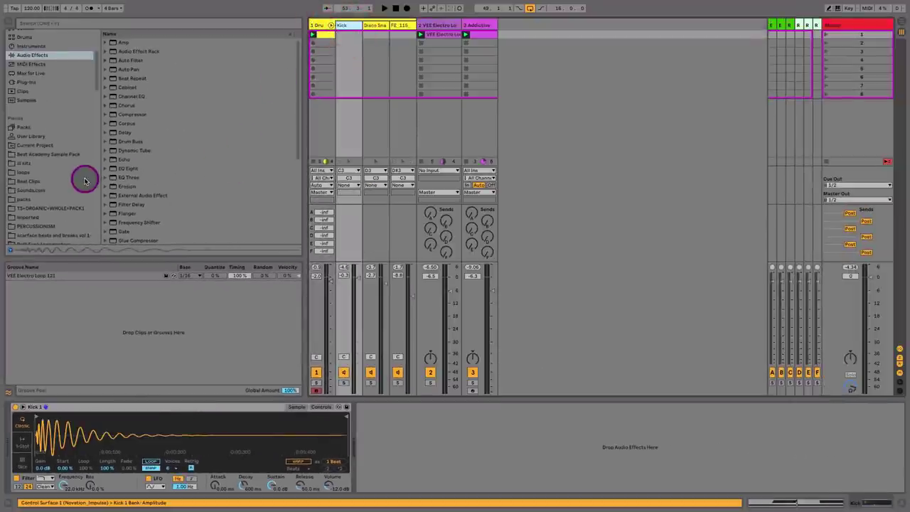
scroll(185, 98, down, 4)
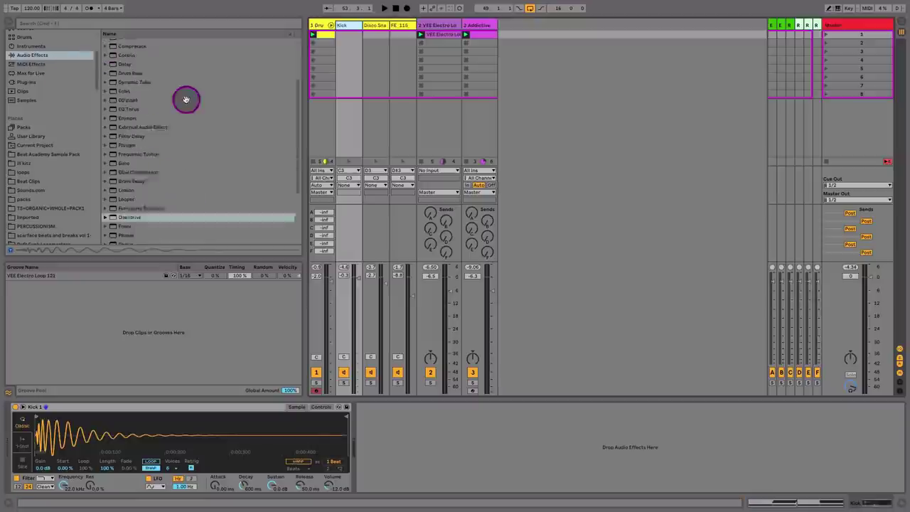
click(184, 98)
click(8, 392)
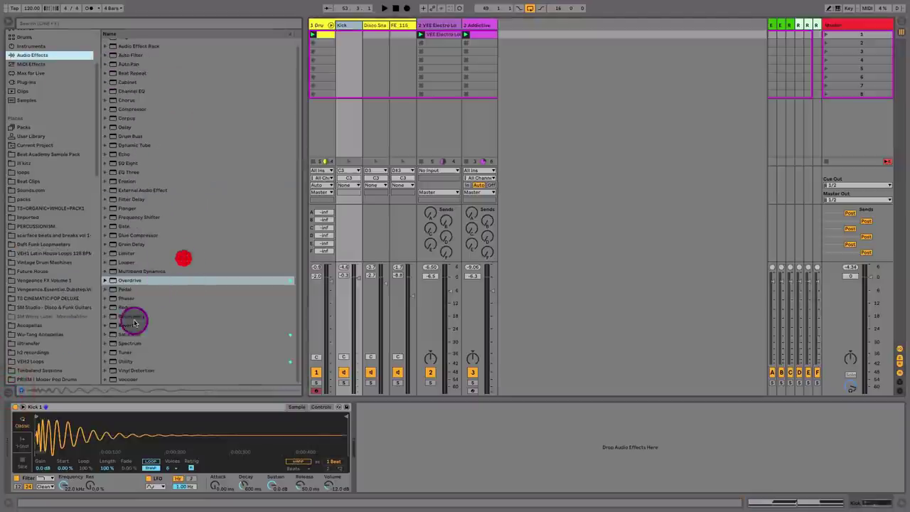
drag(127, 334, 417, 457)
click(397, 457)
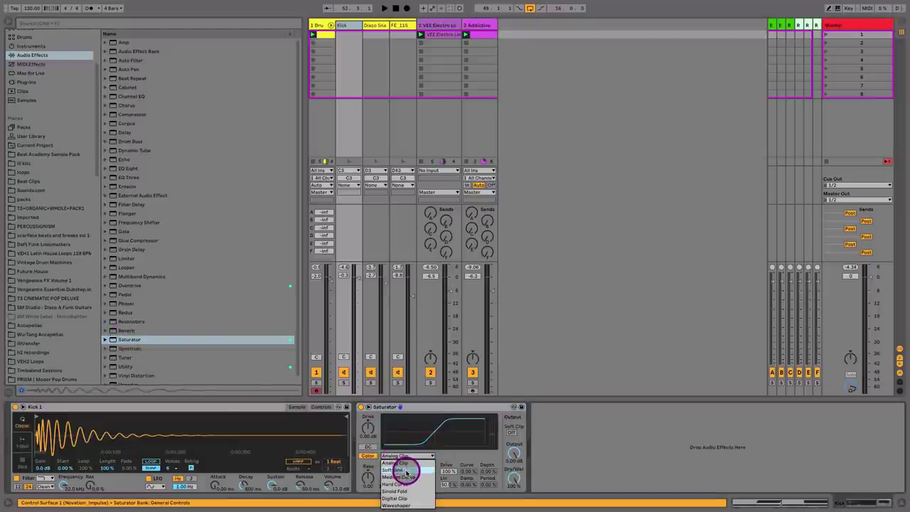
click(406, 471)
Set the Kick Saturator's drive to 3.43 dB and its output to -1.71 dB while the beat plays.
drag(371, 435, 371, 427)
key(space)
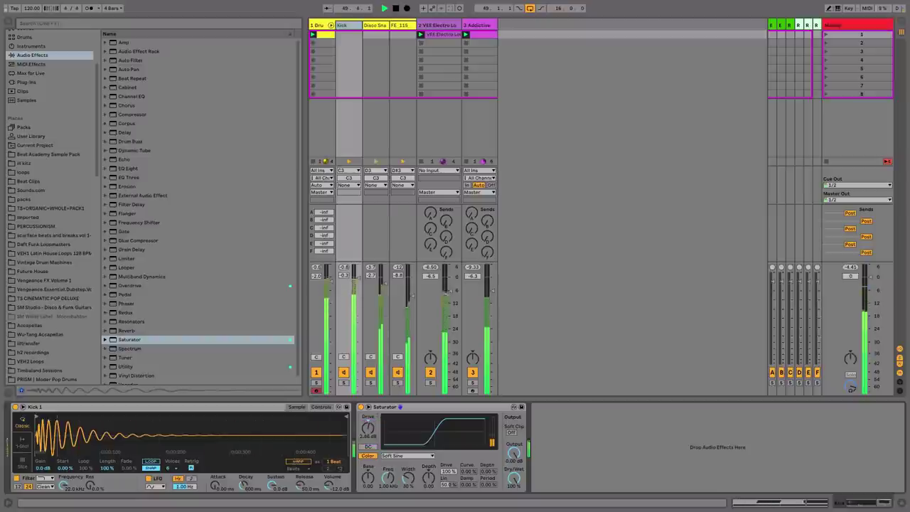
drag(514, 453, 514, 462)
click(369, 431)
drag(370, 431, 369, 425)
Lower the Kick chain volume to about -3.6 dB and the Disco Snare chain volume to about -6.2 dB.
drag(358, 279, 358, 284)
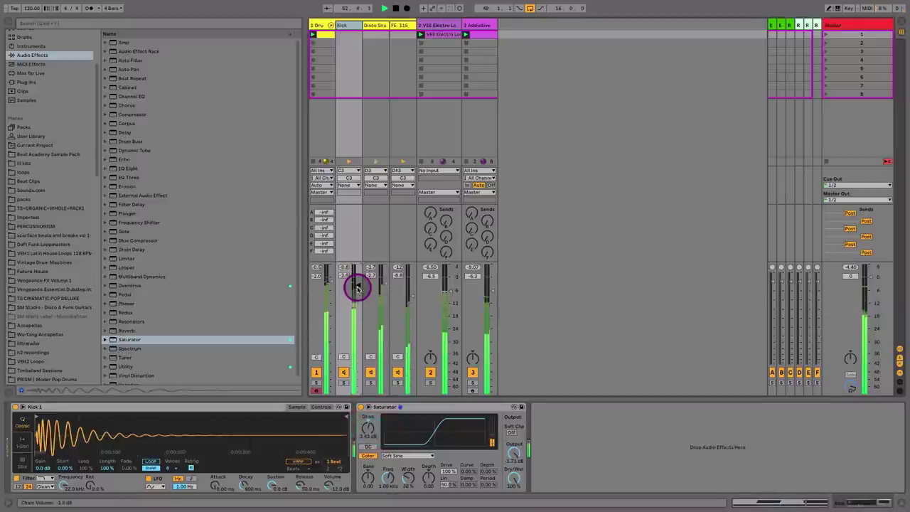
drag(385, 286, 384, 295)
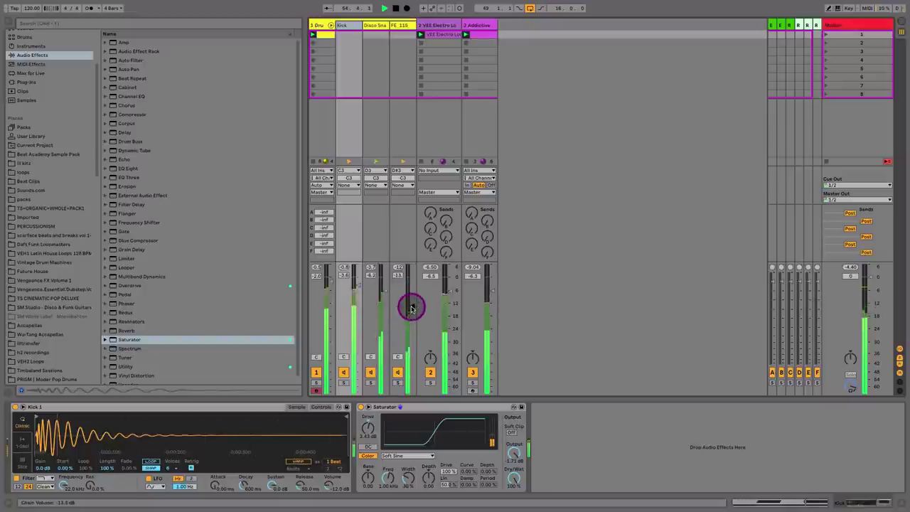
Add an EQ Eight to the Addictive Drums 2 track with a gentle low cut near 150 Hz and a high-shelf boost of about 5 dB at 7.74 kHz.
click(477, 25)
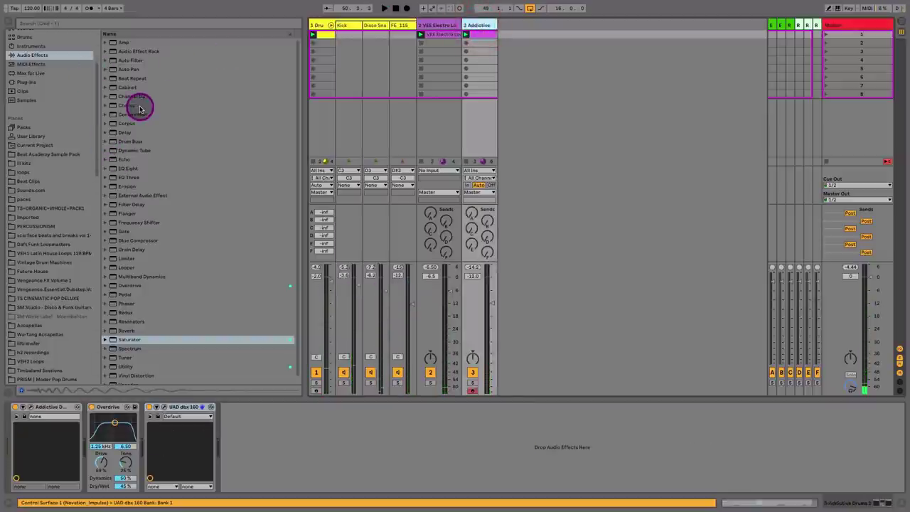
drag(121, 170, 271, 445)
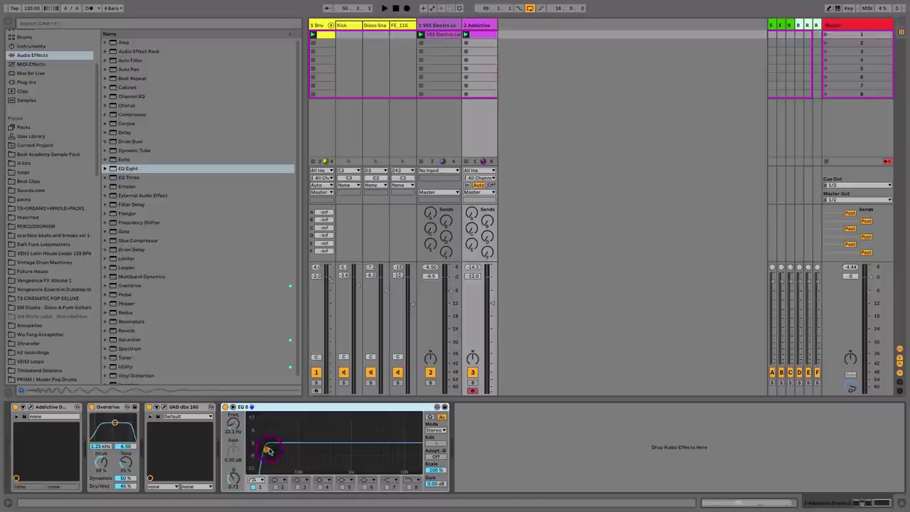
click(256, 482)
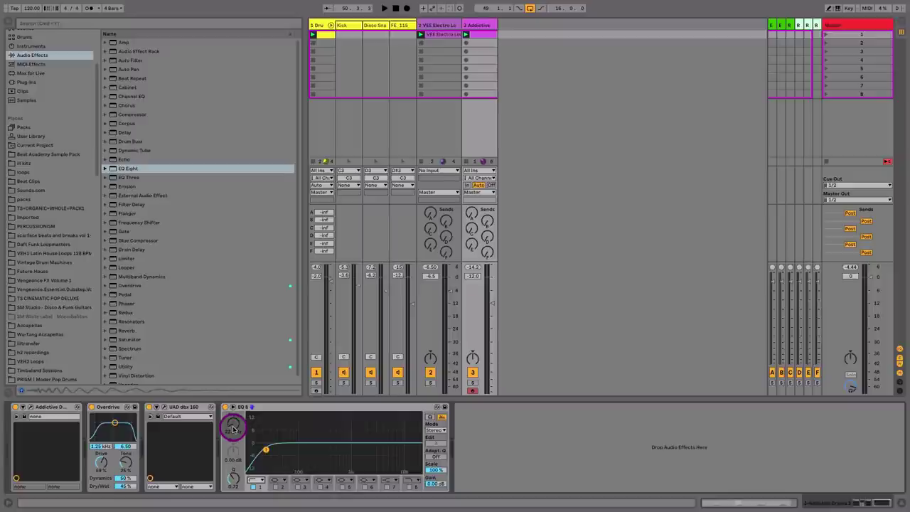
mouse_move(232, 427)
mouse_down()
mouse_move(233, 412)
mouse_move(232, 435)
mouse_up()
click(386, 484)
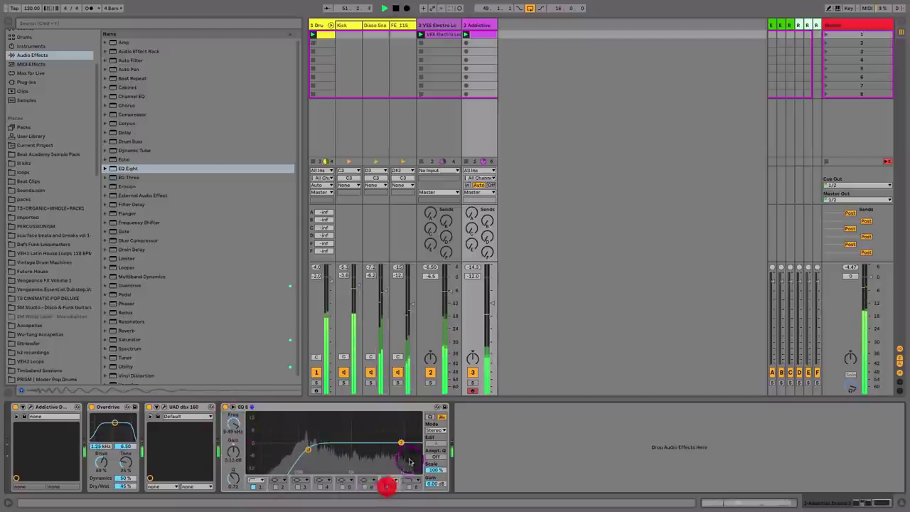
drag(416, 451, 402, 441)
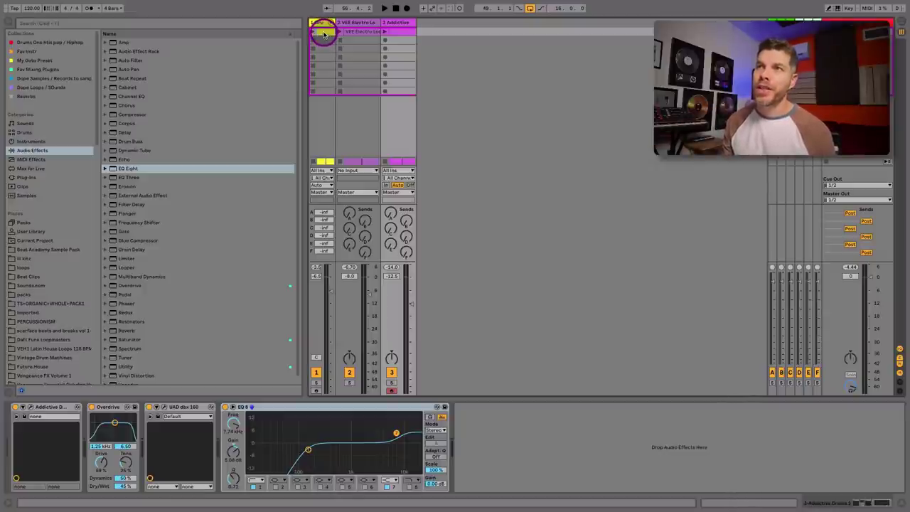
Show the Arrangement and try placing the Drum Rack clip ahead of the existing clips, removing that copy again.
key(Tab)
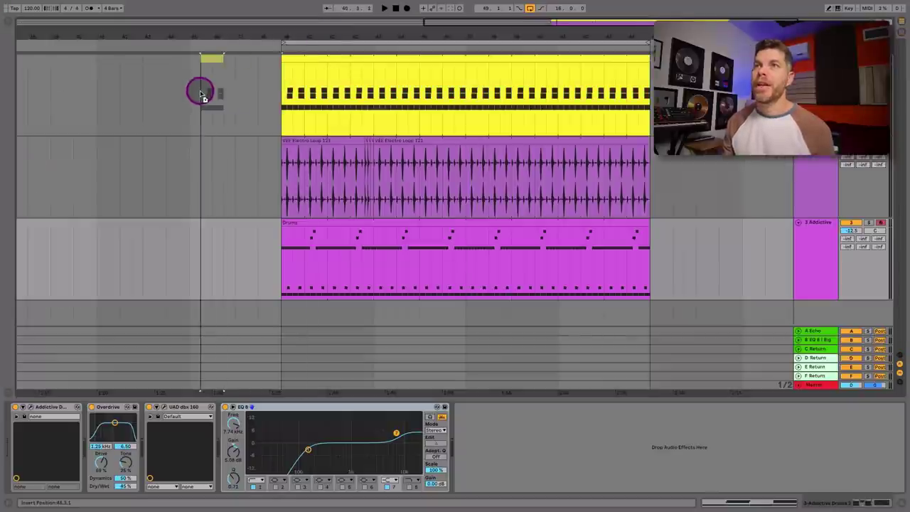
drag(201, 93, 227, 84)
click(244, 60)
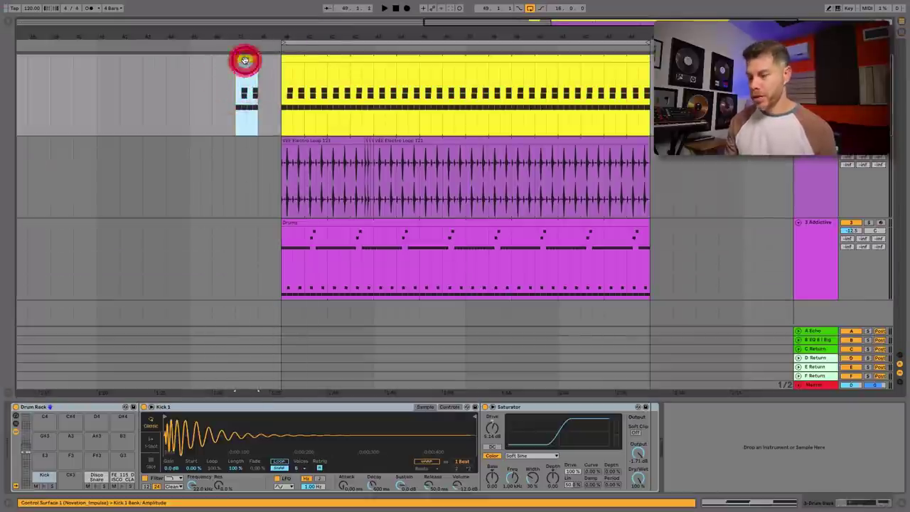
key(Delete)
Select the first four bars of the Drum Rack part, from 49.1.1 to 53.1.1, in the arrangement.
drag(288, 88, 652, 132)
drag(365, 36, 365, 84)
drag(136, 89, 389, 124)
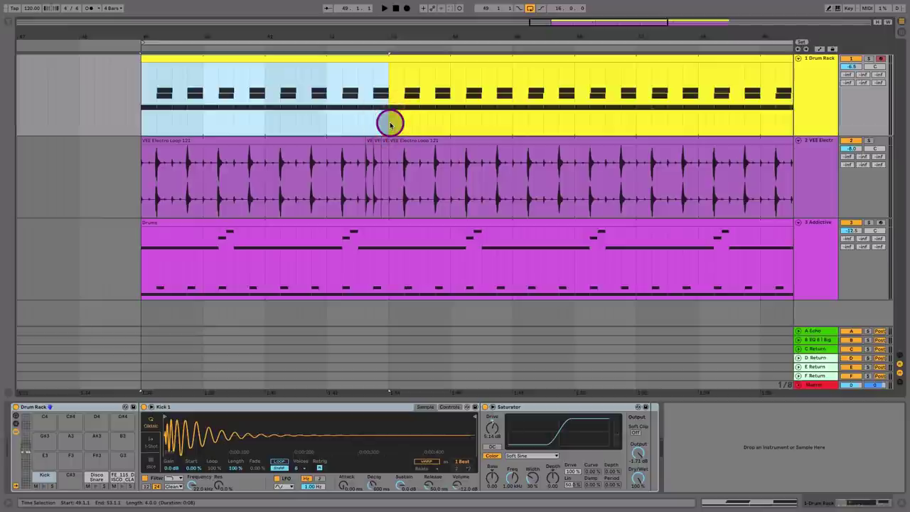
drag(380, 28, 380, 78)
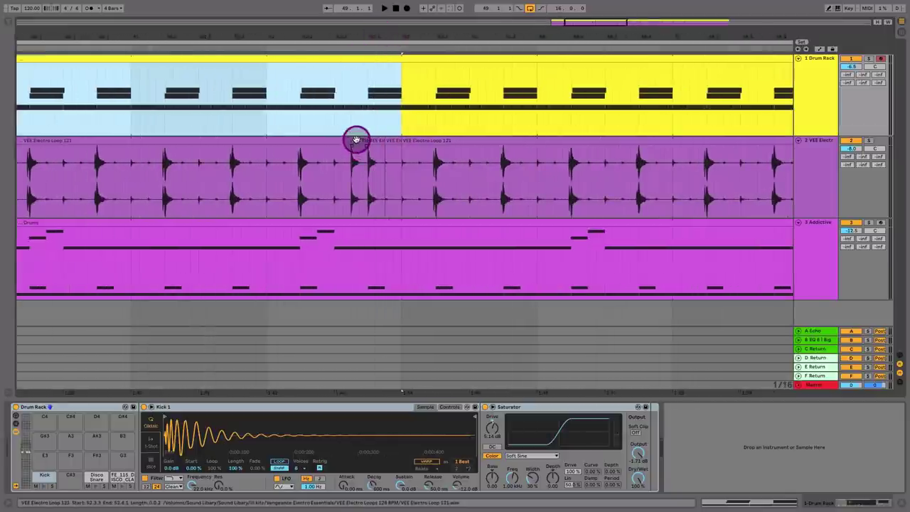
Play the cut VEE Electro Loop fragment at 52.3.3 with its track soloed, and unsolo the track.
click(356, 138)
click(868, 140)
click(868, 140)
key(space)
key(space)
click(868, 140)
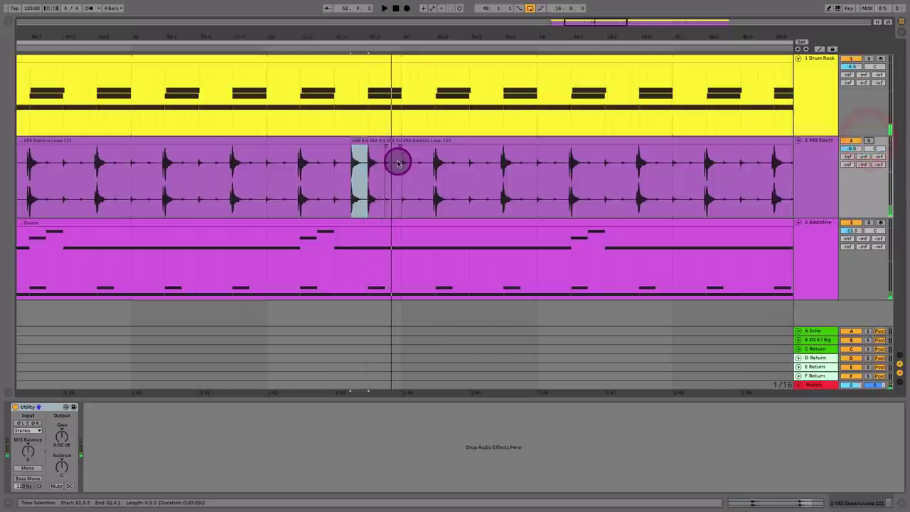
Split bar 52 of the Drum Rack part into its own clip and open it for note editing.
click(354, 130)
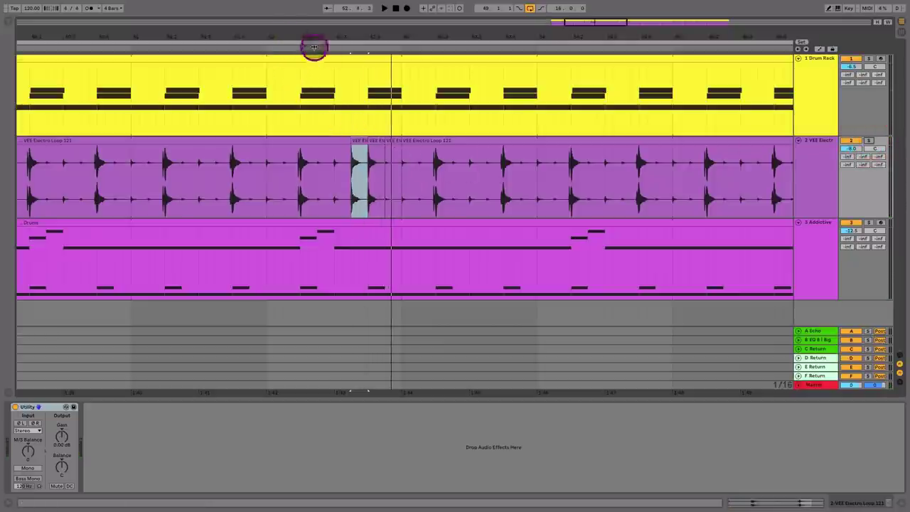
click(345, 103)
click(276, 103)
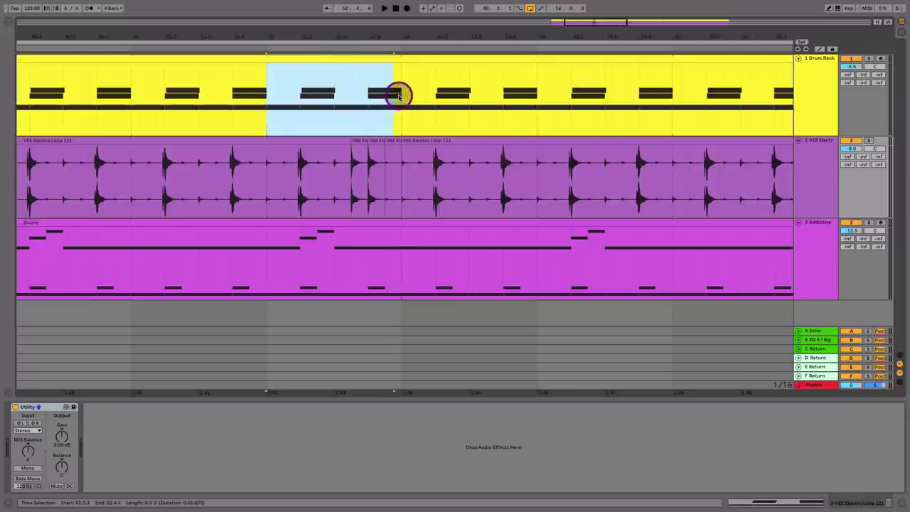
drag(398, 97, 401, 93)
key(ctrl+e)
double_click(388, 58)
key(space)
key(space)
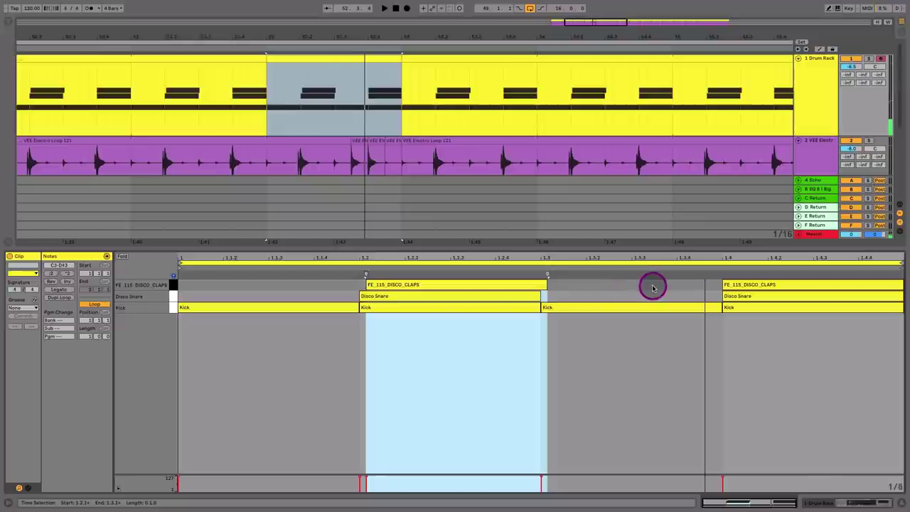
Add an extra FE_115_DISCO_CLAPS note from 1.3.3 to 1.4 in the bar 52 clip and play it.
click(636, 284)
double_click(635, 285)
drag(653, 284, 720, 285)
key(space)
key(space)
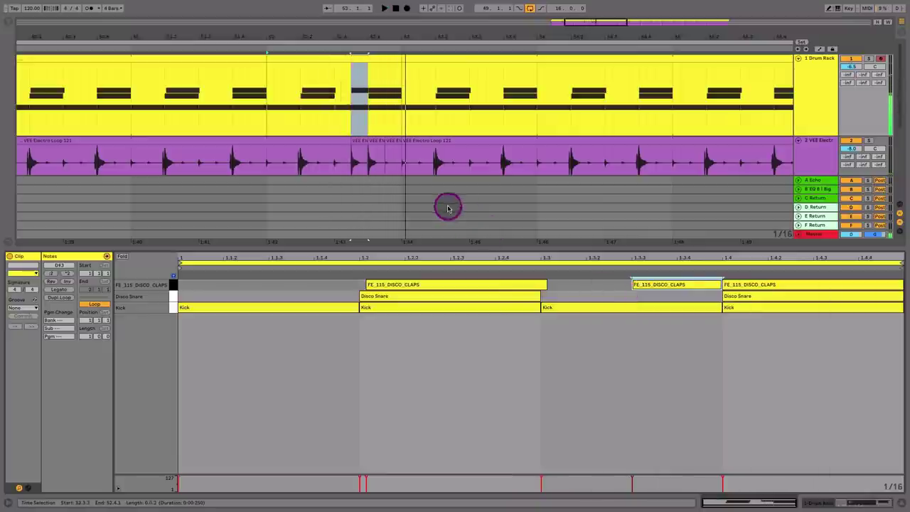
Examine the VEE Electro Loop waveform around the clap at 52.2 and the cut clap at 52.3.3, comparing where each clap starts.
drag(372, 146, 375, 120)
click(292, 126)
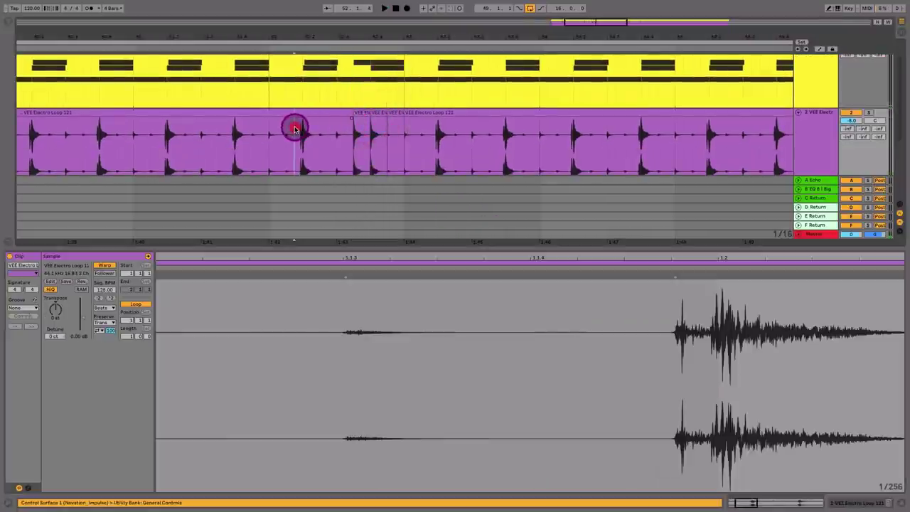
key(space)
key(space)
key(plus)
key(plus)
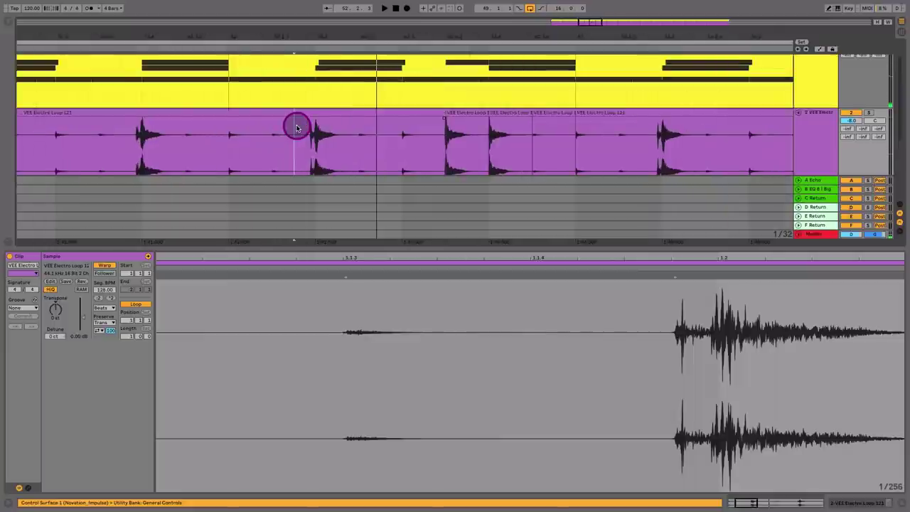
click(310, 130)
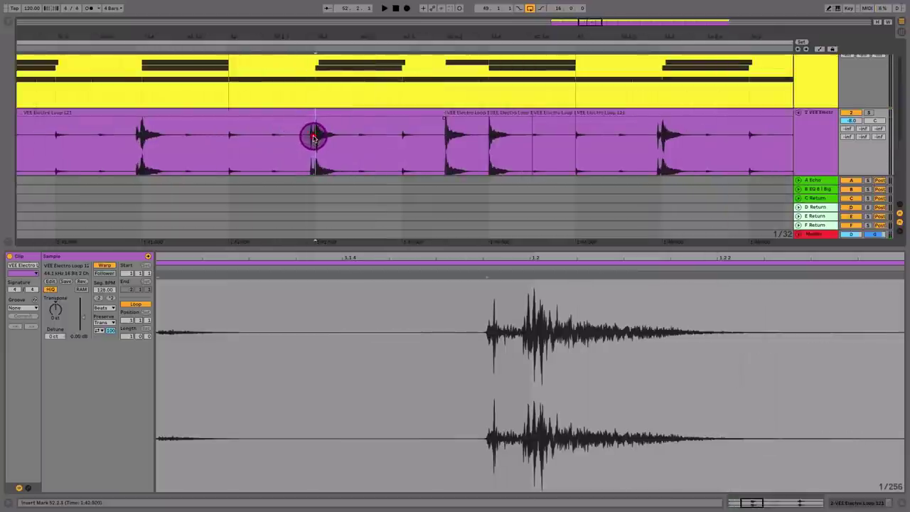
drag(457, 143, 445, 116)
click(434, 85)
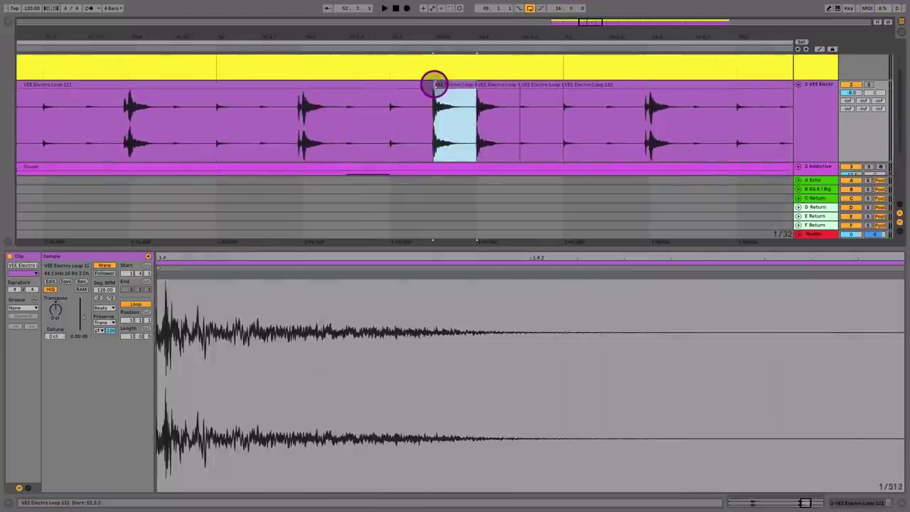
Make the cut VEE Electro Loop clap at 52.3.3 and the clip after it start slightly earlier, and play the passage.
drag(433, 85, 420, 85)
drag(478, 85, 467, 85)
click(358, 122)
key(space)
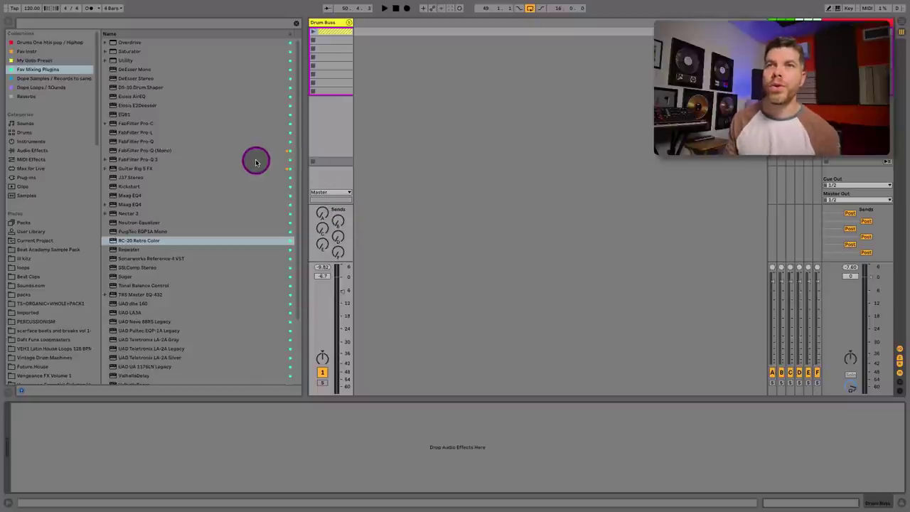
Add EQ Eight to the Drum Buss and set its band 1 low cut to 30 Hz while playing the beat.
click(37, 149)
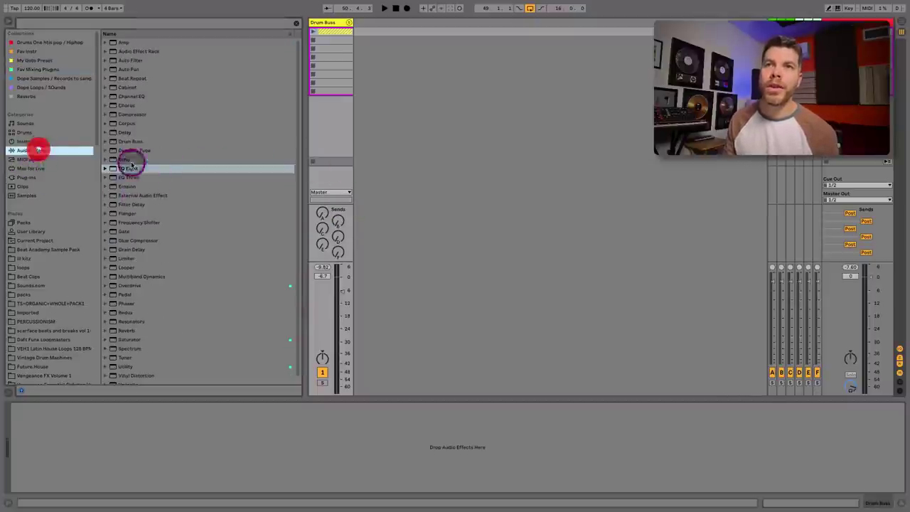
click(134, 167)
drag(330, 251, 332, 251)
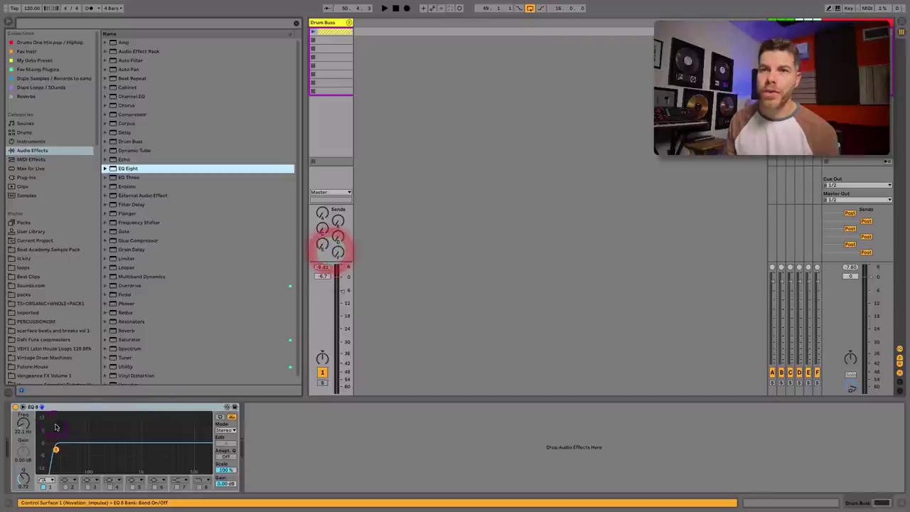
click(24, 427)
key(space)
drag(25, 426, 25, 421)
key(space)
Enable EQ Eight band 4 and cut about 2.4 dB at 388 Hz with a Q of 1.49, using the enlarged curve.
click(111, 488)
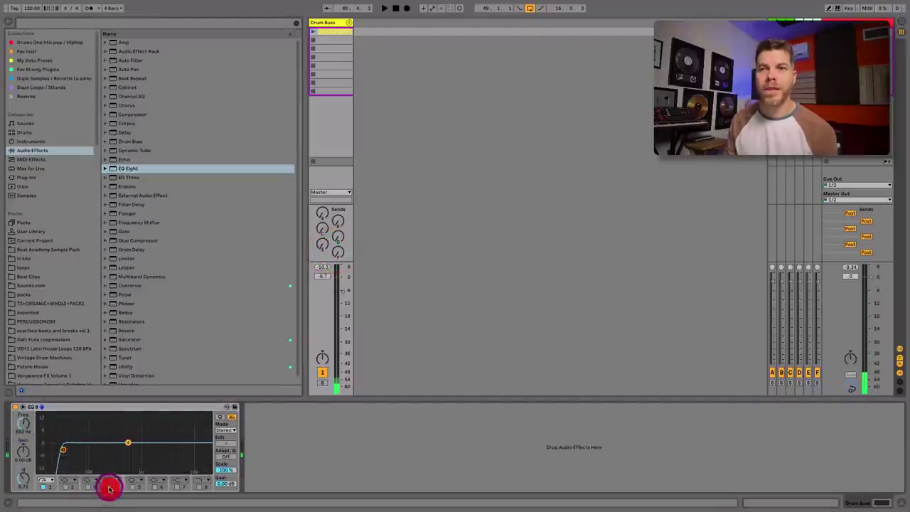
double_click(129, 466)
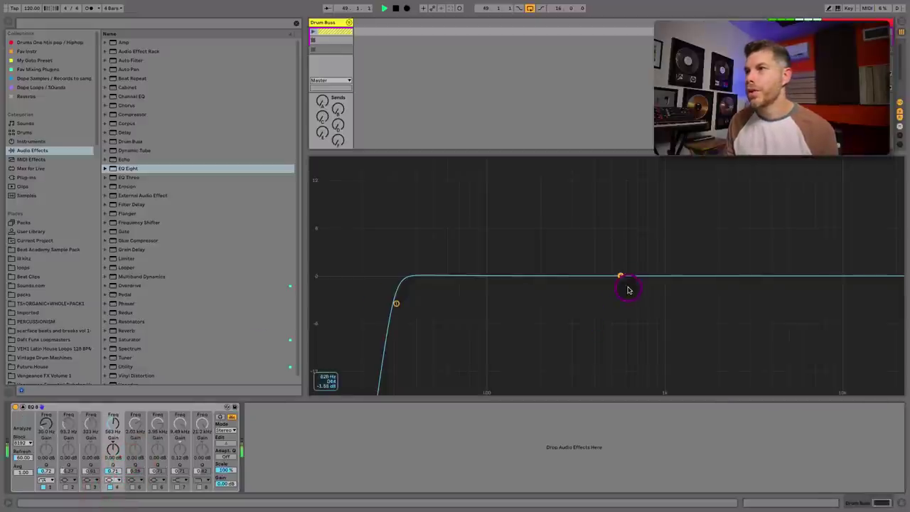
key(space)
drag(620, 276, 591, 297)
key(space)
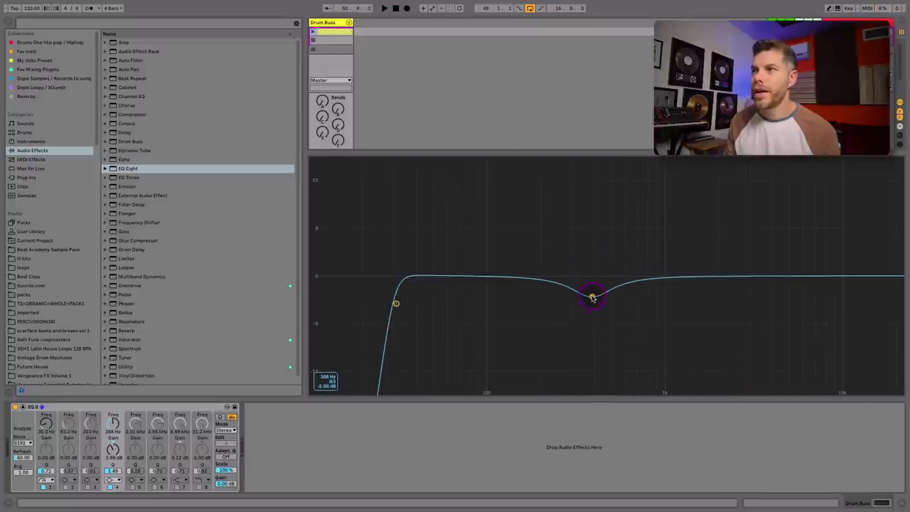
double_click(597, 235)
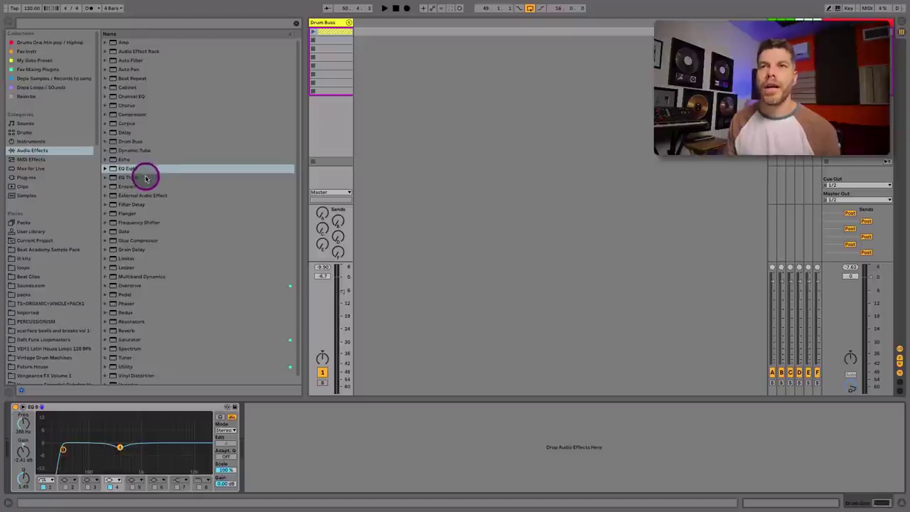
Add Glue Compressor after EQ Eight and set its threshold to about -16.5 dB during playback.
drag(139, 245, 317, 463)
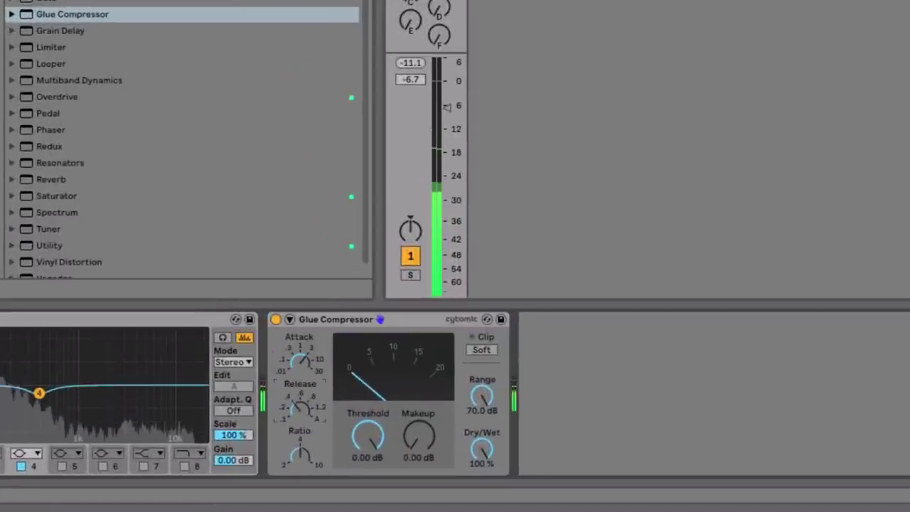
mouse_move(366, 430)
mouse_down()
mouse_move(366, 469)
mouse_move(368, 438)
mouse_move(368, 448)
mouse_up()
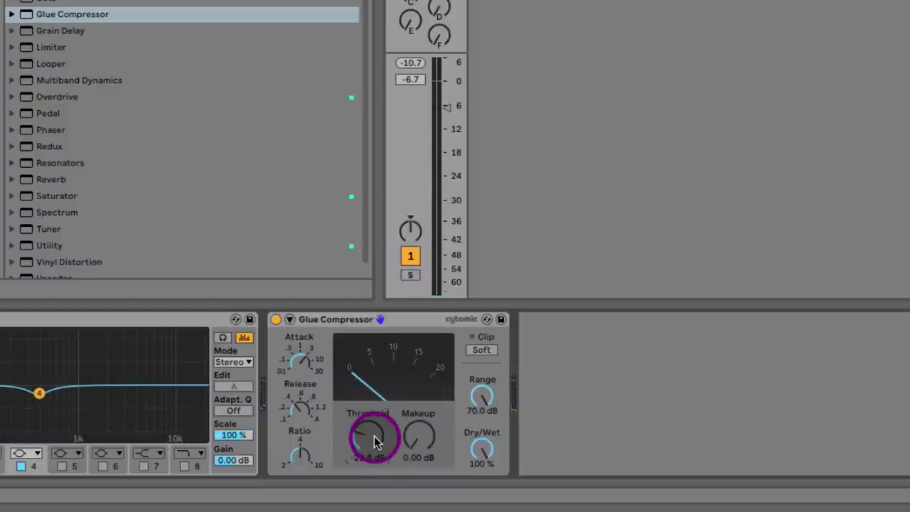
drag(374, 436, 374, 433)
key(space)
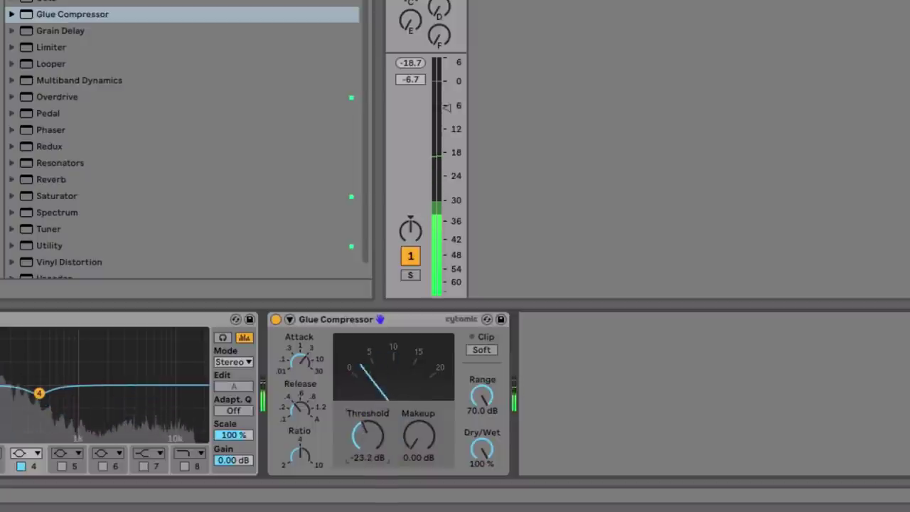
drag(368, 435, 367, 430)
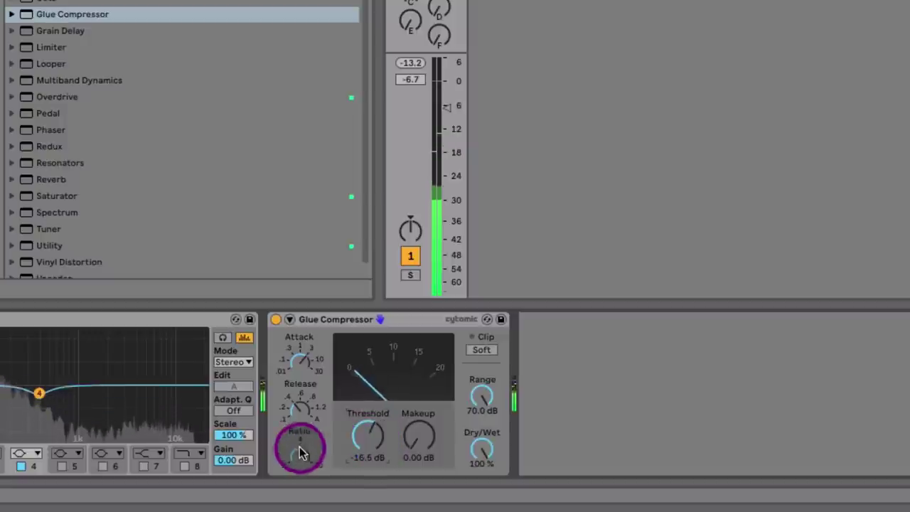
Set the Glue Compressor ratio to 2, threshold to -13.7 dB and makeup to 3.81 dB, comparing with the device bypassed.
drag(300, 451, 300, 463)
drag(379, 442, 429, 424)
click(379, 442)
drag(379, 441, 376, 432)
click(274, 320)
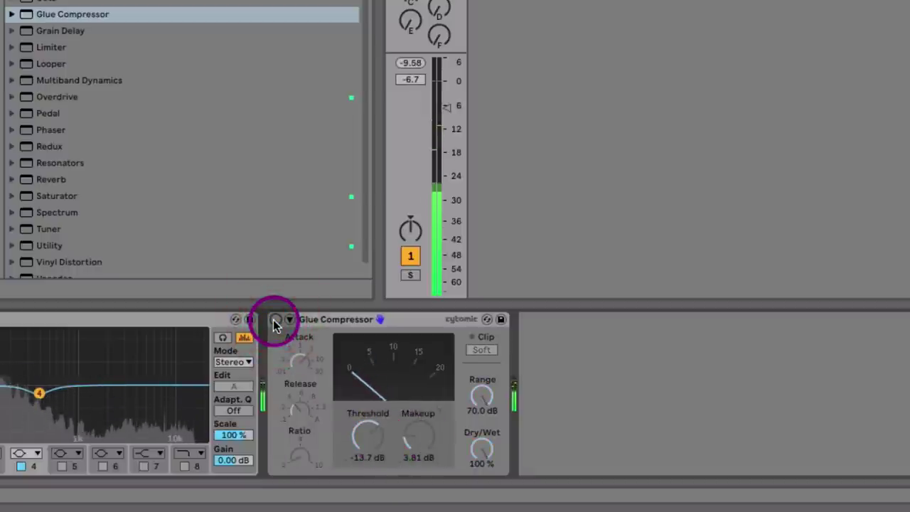
click(275, 320)
Fine-tune the Glue Compressor threshold to -16.2 dB, switching the device off and on to compare.
drag(377, 427, 381, 436)
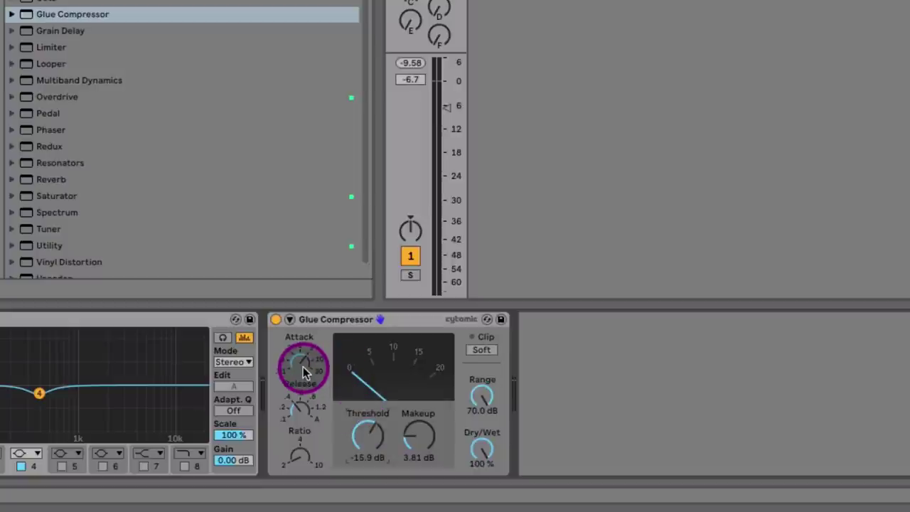
click(277, 321)
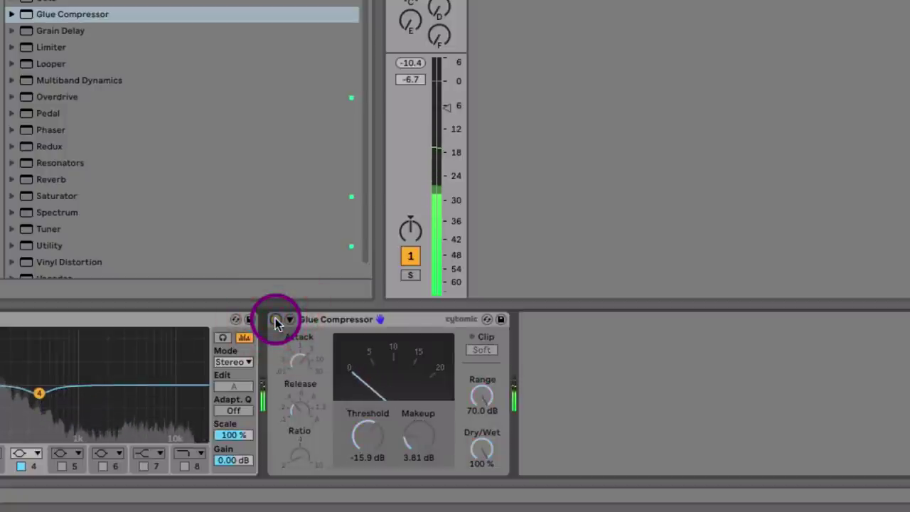
click(276, 320)
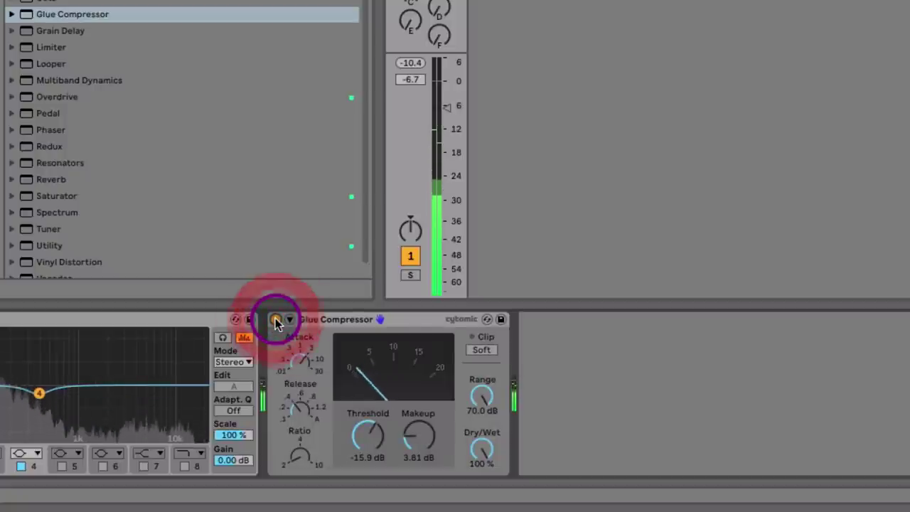
drag(374, 438, 373, 441)
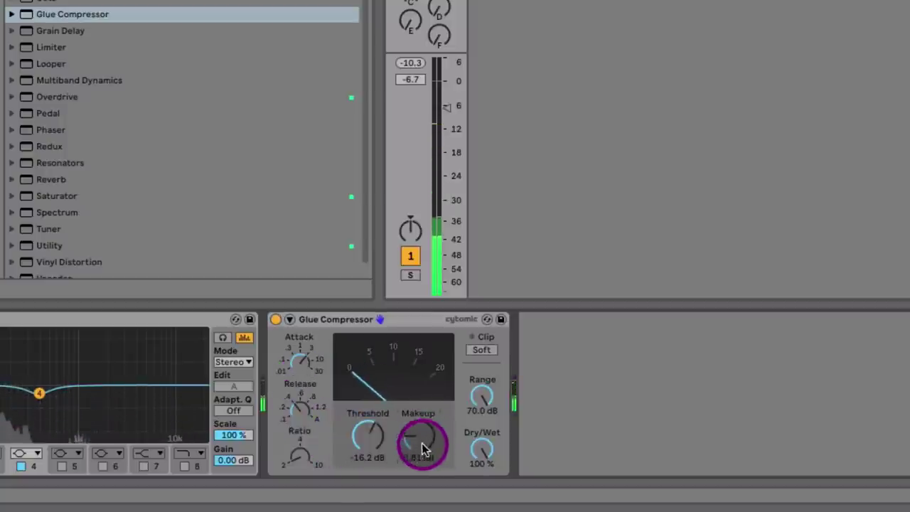
click(376, 437)
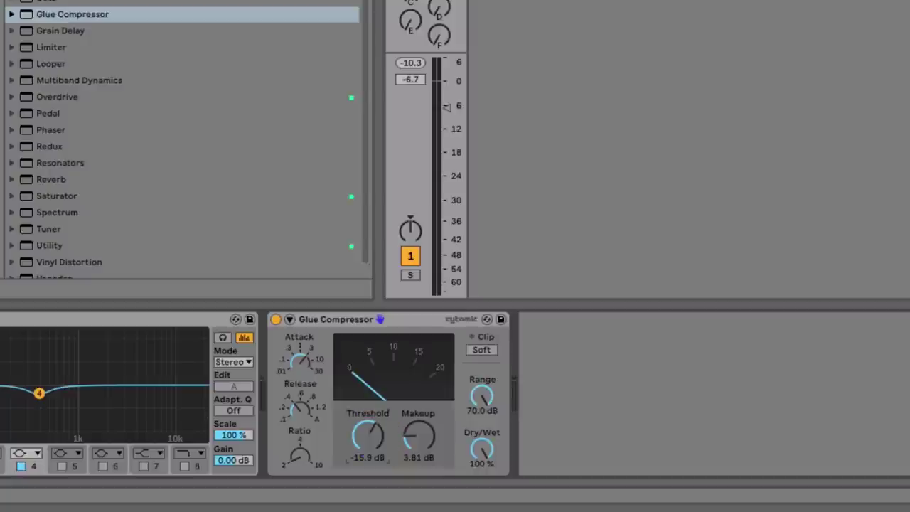
drag(377, 436, 379, 437)
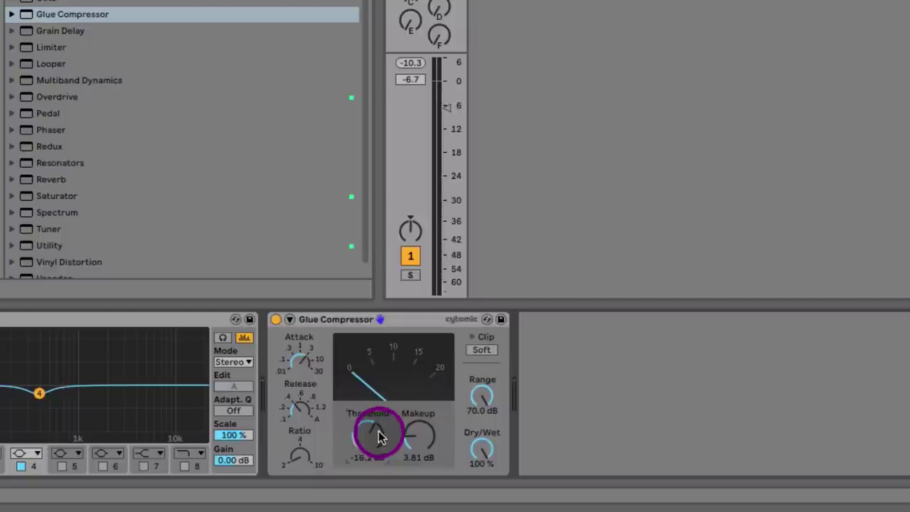
Collapse Glue Compressor and EQ Eight, and add the spiff plug-in after them on the Drum Buss.
double_click(399, 318)
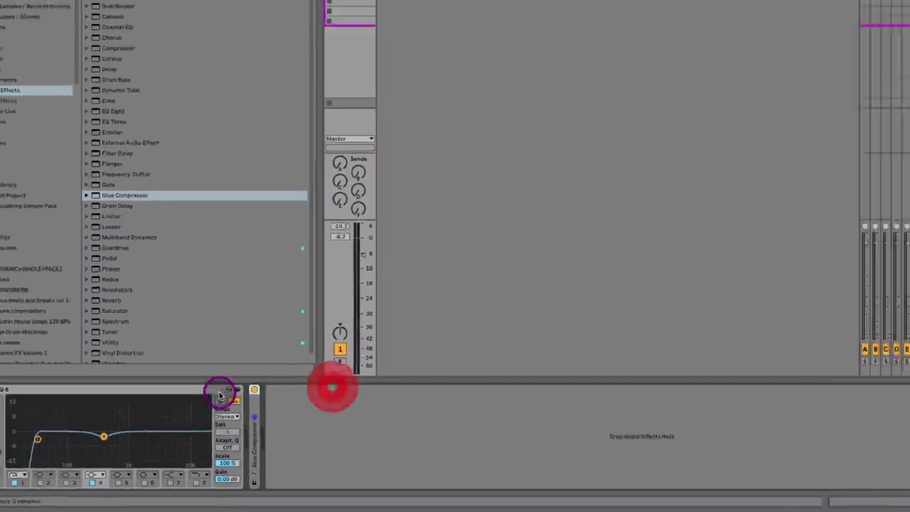
double_click(201, 397)
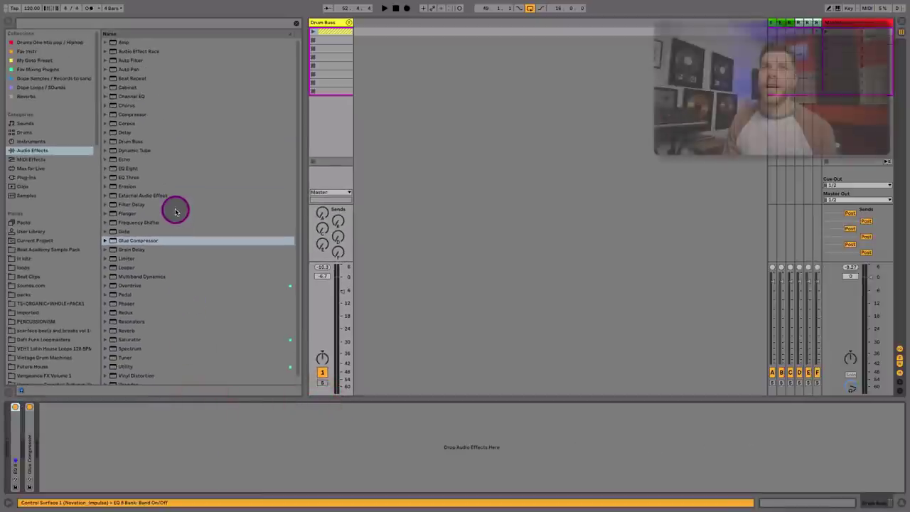
key(ctrl+f)
text(spiff)
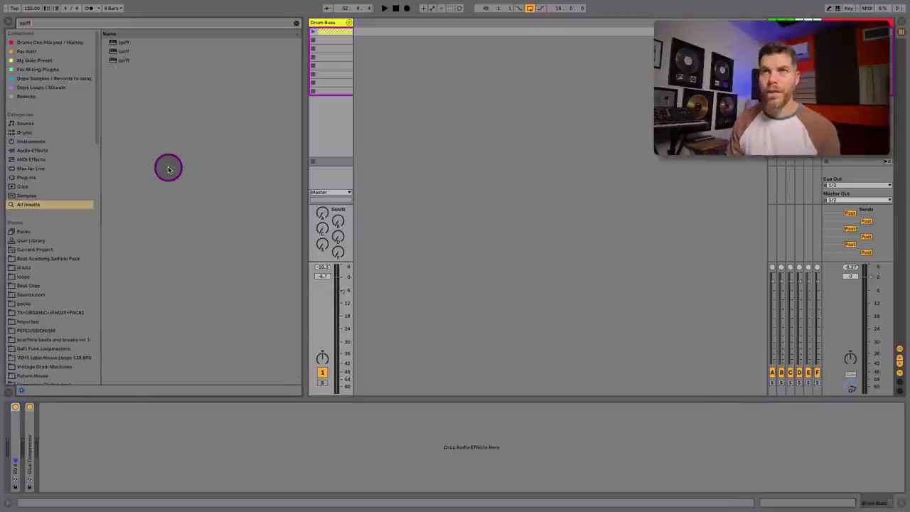
drag(120, 61, 101, 465)
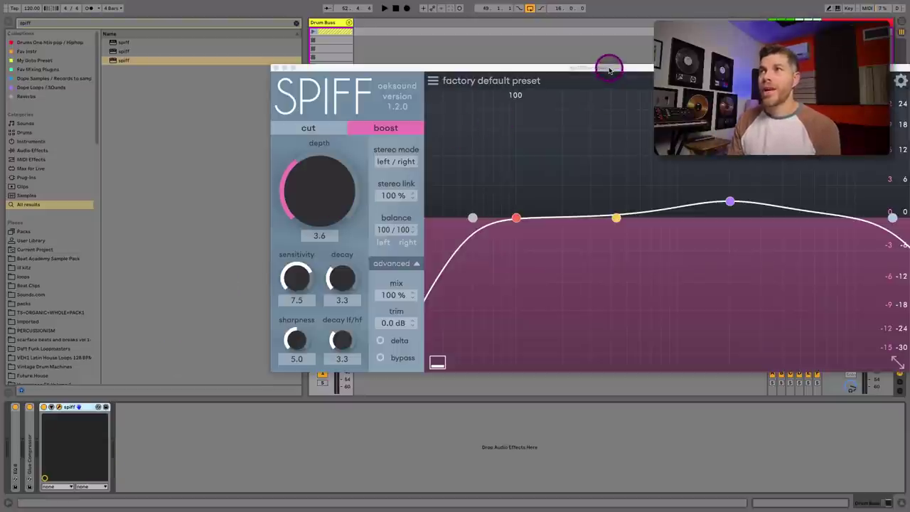
drag(610, 70, 540, 73)
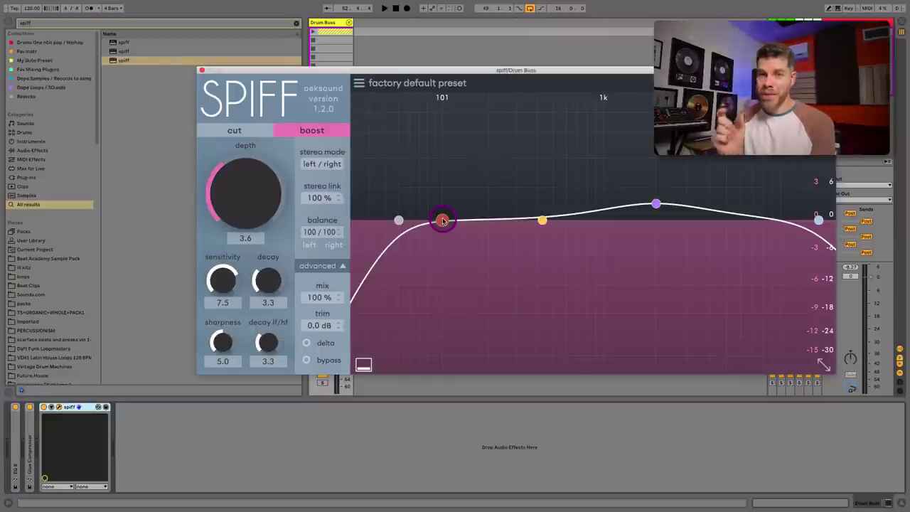
Raise spiff's band 1 slightly, set band 3 to about 2.6 kHz and 1.4 dB, and set the lo cut to 80 Hz.
drag(442, 220, 463, 195)
drag(655, 205, 678, 212)
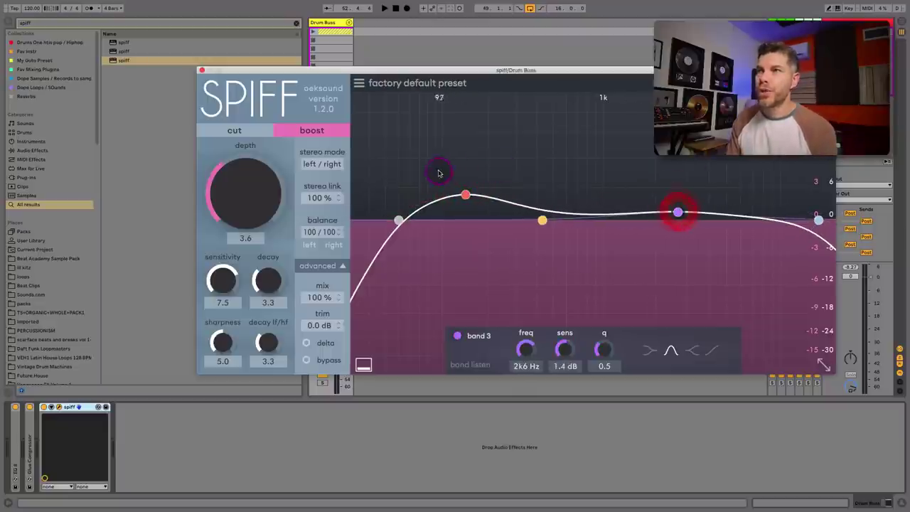
click(465, 196)
drag(465, 203, 463, 213)
drag(399, 220, 427, 221)
Try spiff's cut mode at depth 3.3, and play the drums in boost mode at depth 3.5.
drag(248, 204, 249, 134)
click(246, 130)
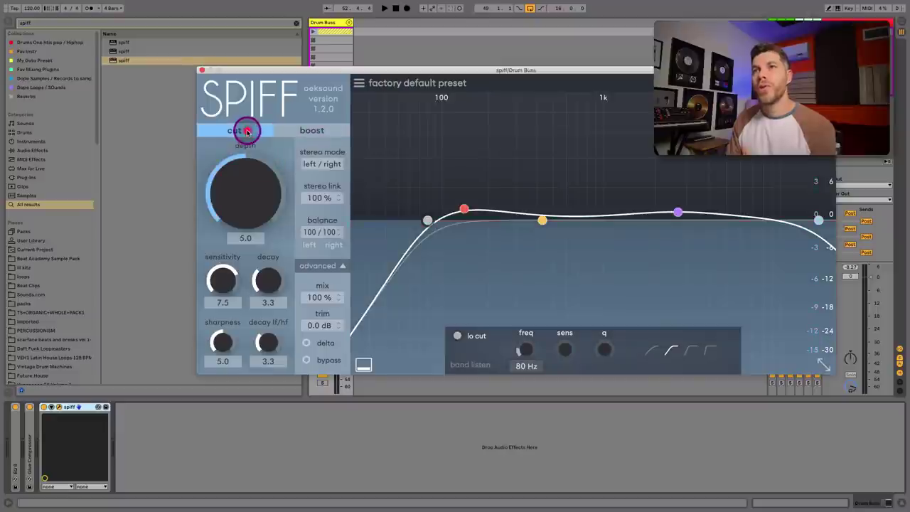
drag(250, 185, 248, 203)
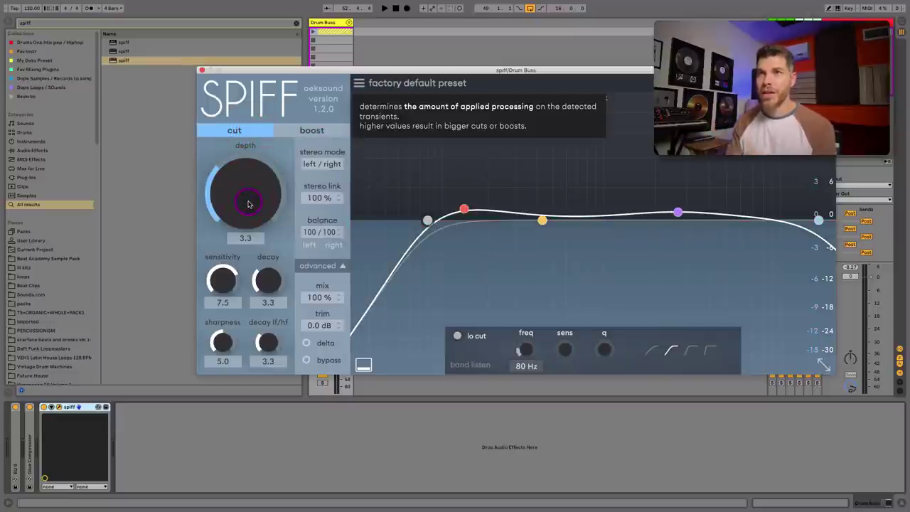
click(298, 130)
mouse_move(257, 177)
mouse_down()
mouse_move(248, 260)
mouse_move(243, 213)
mouse_move(260, 155)
mouse_move(257, 196)
mouse_up()
key(space)
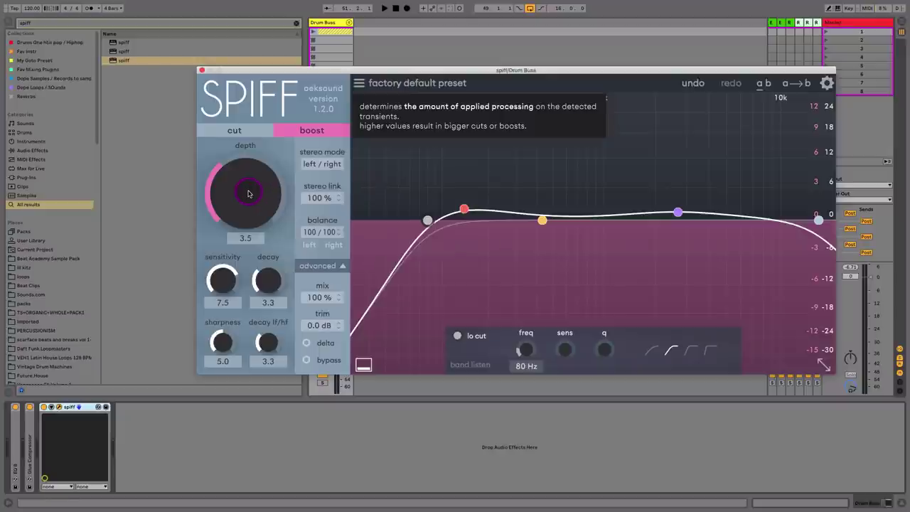
Audition spiff in cut mode at depth 5.6 with band 1 at 174 Hz and 2.9 dB.
key(space)
mouse_move(248, 205)
mouse_down()
mouse_move(256, 174)
mouse_move(251, 203)
mouse_move(264, 183)
mouse_move(262, 234)
mouse_move(263, 205)
mouse_up()
click(243, 128)
key(space)
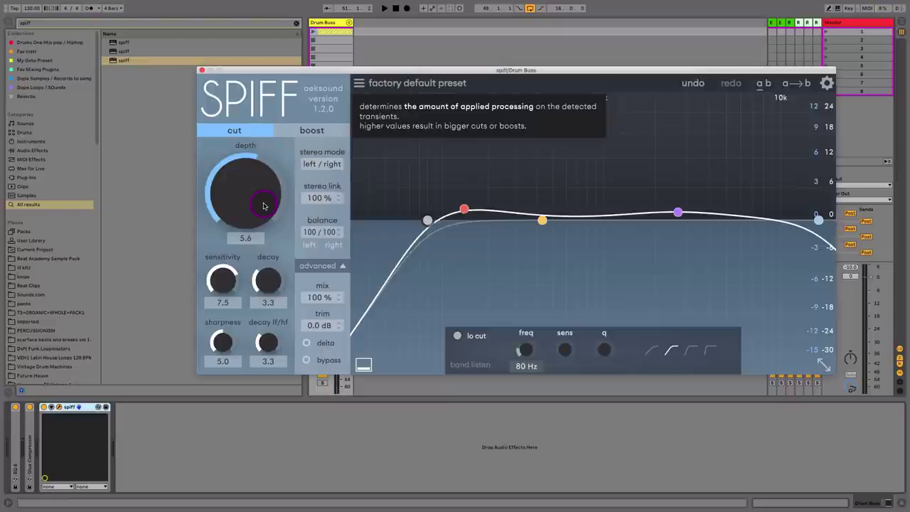
mouse_move(464, 208)
mouse_down()
mouse_move(494, 168)
mouse_move(482, 137)
mouse_move(479, 205)
mouse_up()
key(space)
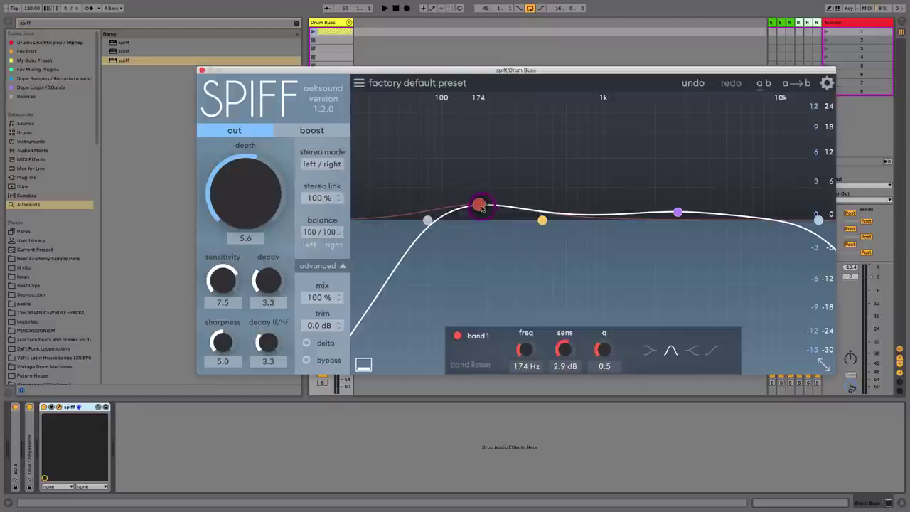
Set spiff to boost mode with a depth of 3.7 and raise its lo cut to 112 Hz during playback.
drag(258, 179, 247, 199)
click(302, 134)
key(space)
click(427, 219)
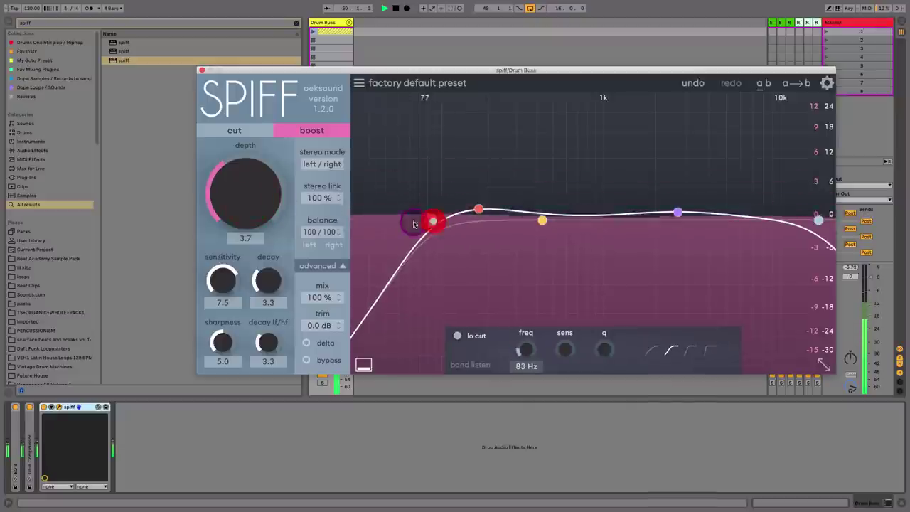
drag(431, 220, 448, 221)
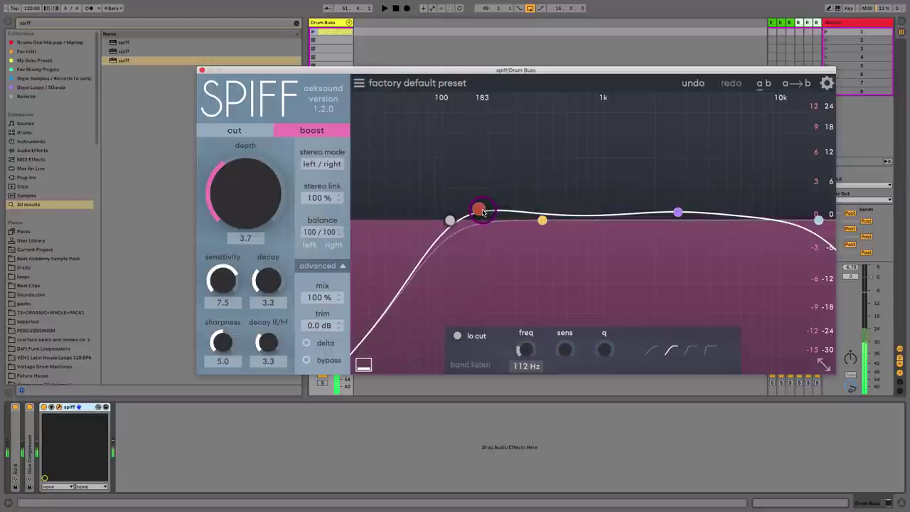
Set spiff's band 1 to 220 Hz at 5.0 dB, band 3 to 3.9 kHz at 3.1 dB, and hi cut to 10.1 kHz.
mouse_move(480, 211)
mouse_down()
mouse_move(518, 213)
mouse_move(477, 197)
mouse_move(496, 205)
mouse_up()
key(space)
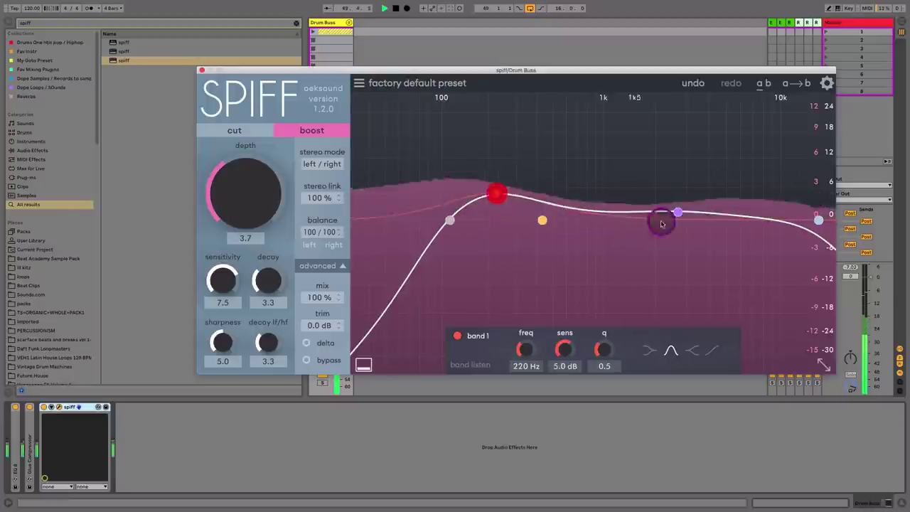
drag(679, 212, 709, 204)
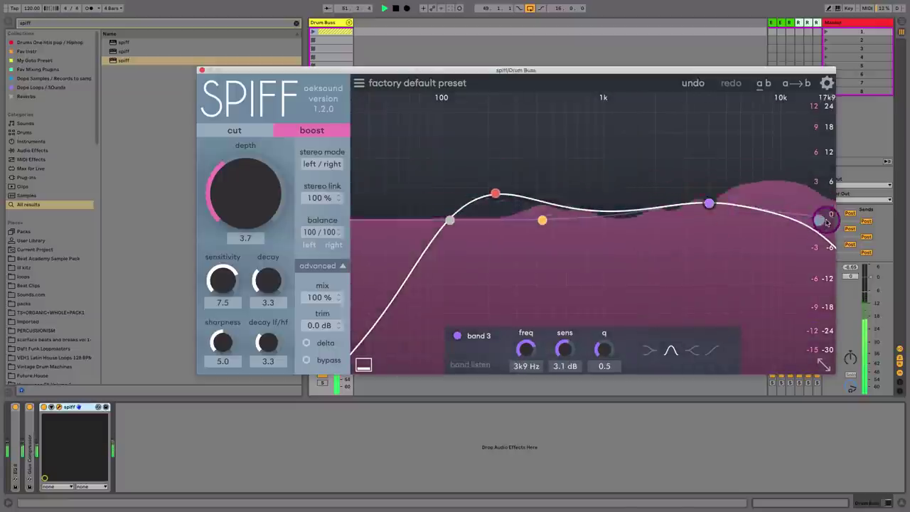
drag(820, 220, 780, 222)
key(space)
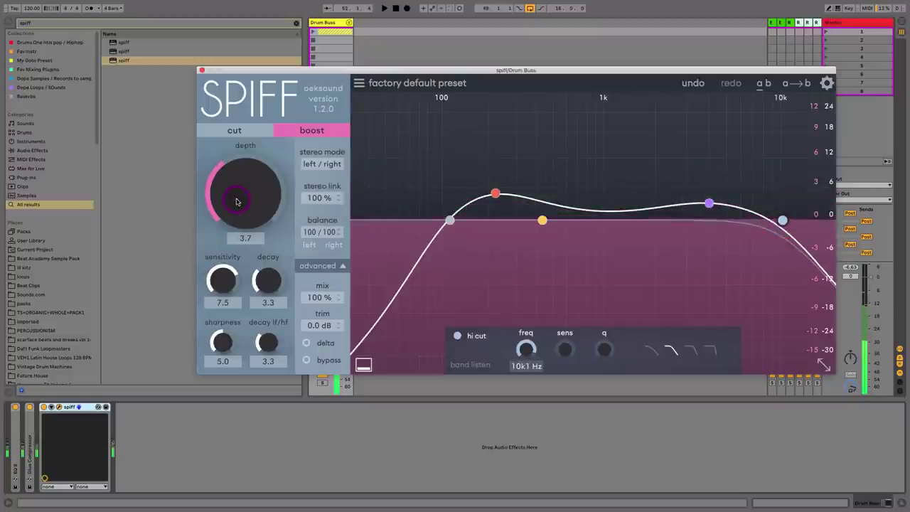
Set spiff's boost depth to 3.6 and bypass the plug-in during playback to compare the sound.
drag(237, 199, 237, 201)
key(space)
click(43, 408)
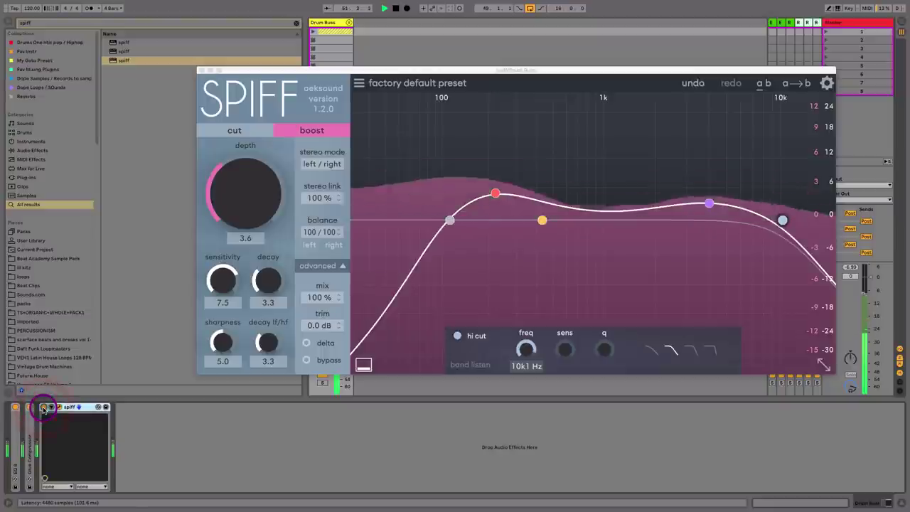
Stop playback, close spiff, and add RC-20 Retro Color from the Fav Mixing Plugins collection after it on the Drum Buss.
click(247, 223)
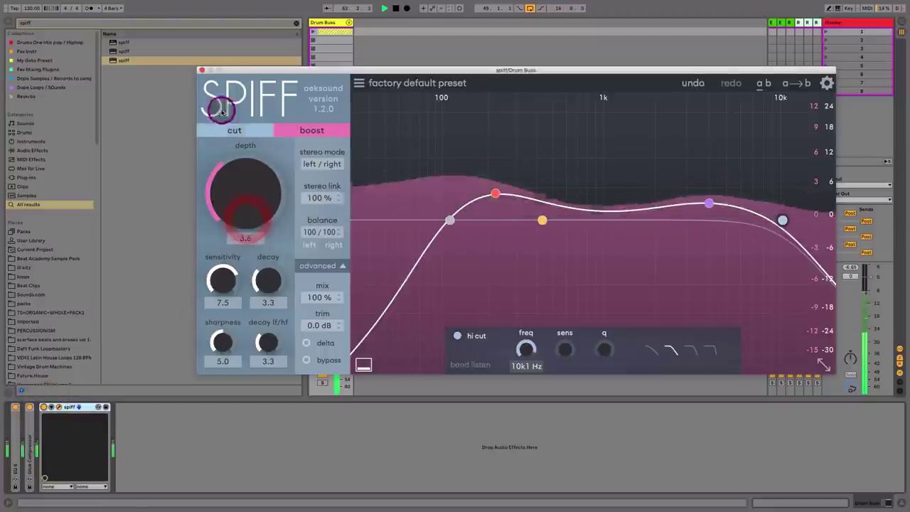
key(space)
click(202, 70)
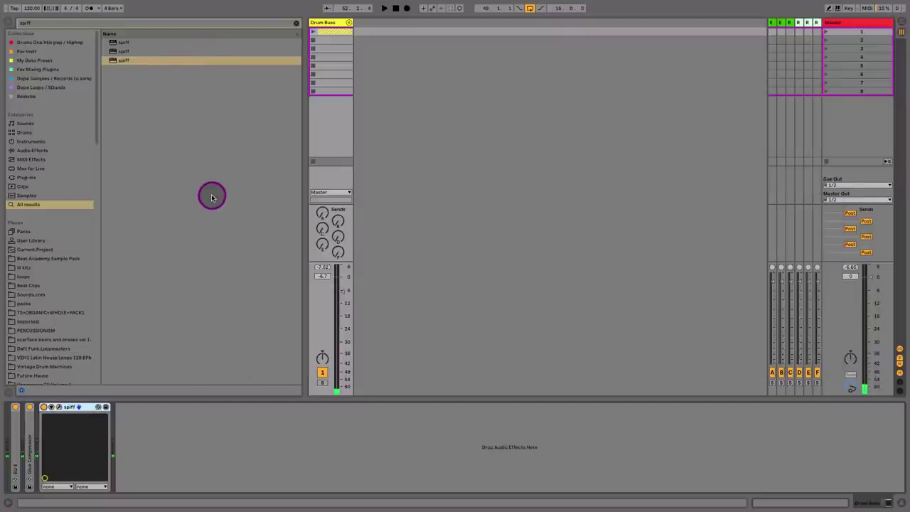
click(296, 22)
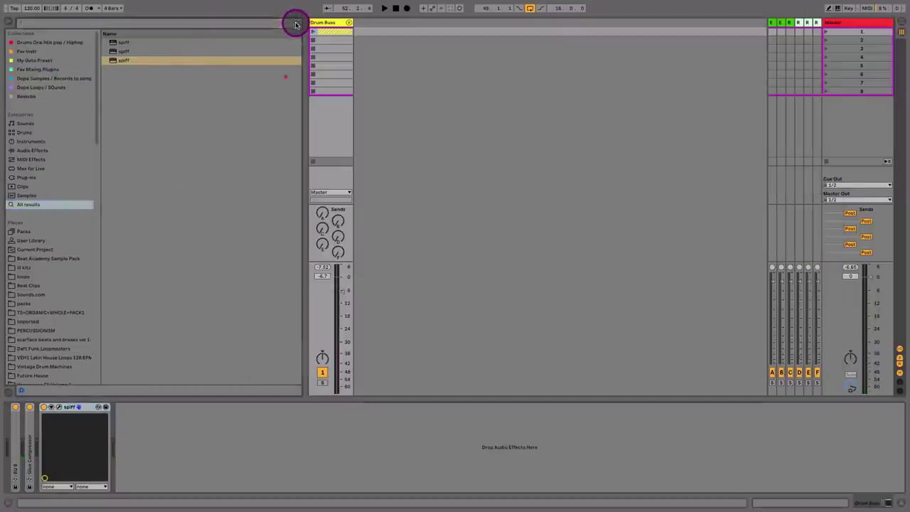
click(23, 70)
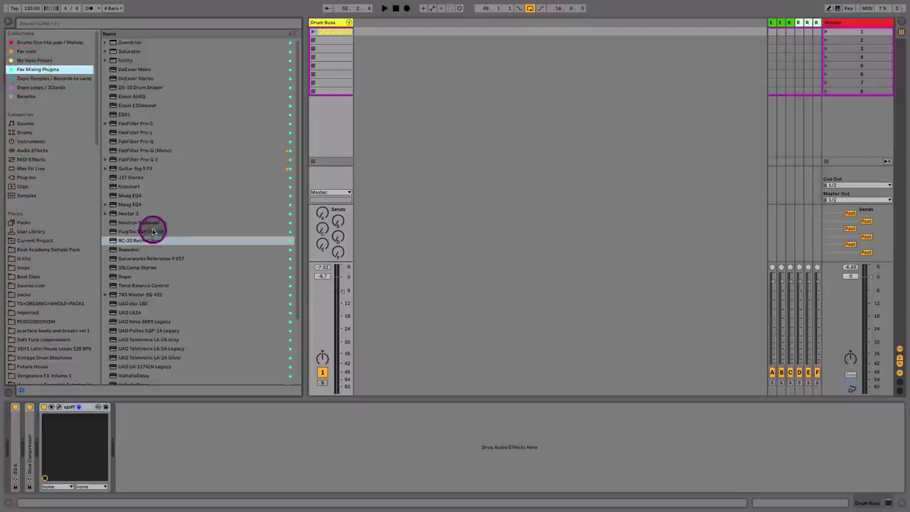
mouse_move(146, 240)
mouse_down()
mouse_move(162, 368)
mouse_move(186, 463)
mouse_up()
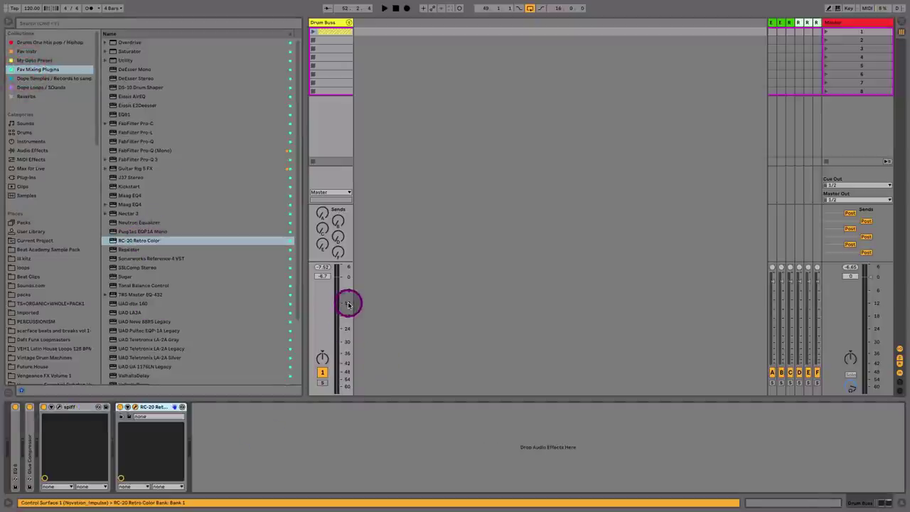
Adjust RC-20 Retro Color's Noise amount and widen its master cut filter to keep more lows and highs.
click(130, 416)
key(space)
drag(234, 291, 237, 310)
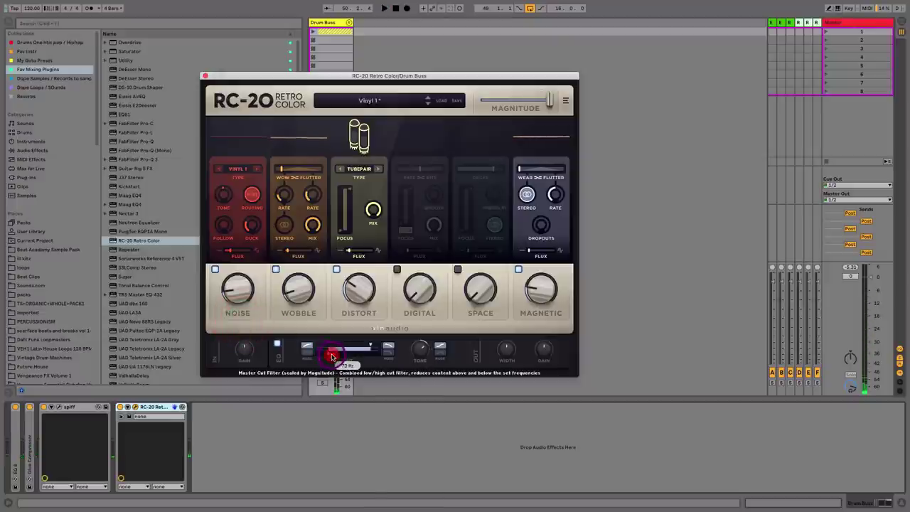
drag(331, 355, 374, 347)
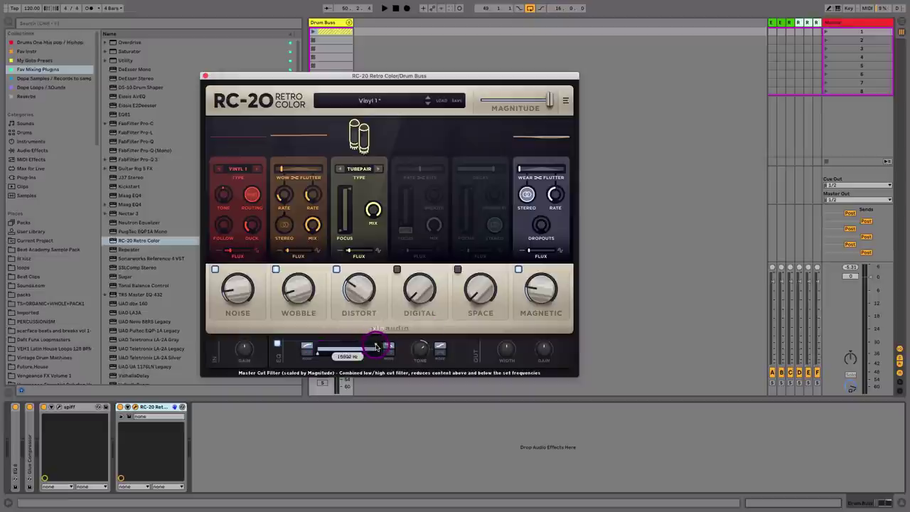
click(377, 345)
click(376, 345)
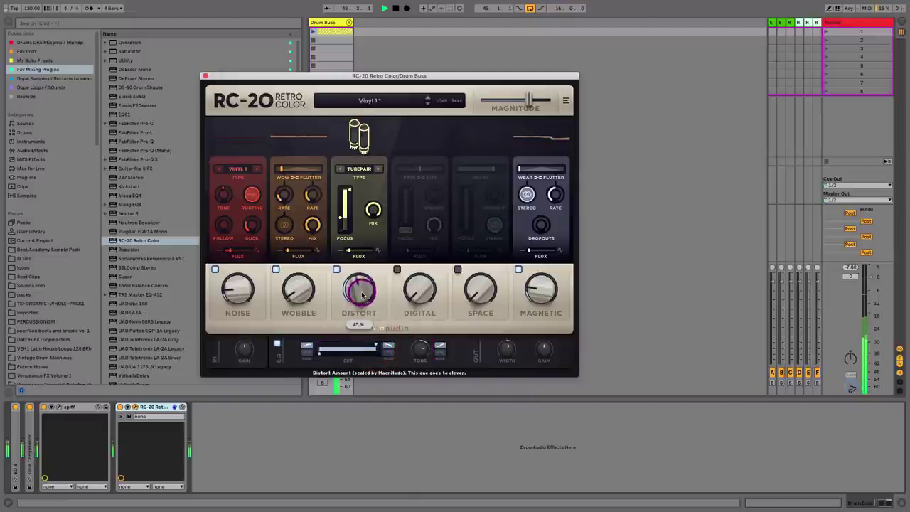
Shape RC-20's distortion focus with Distort at 45 %, reduce the overall Magnitude during playback, and close the plug-in window.
mouse_move(344, 212)
mouse_down()
mouse_move(345, 252)
mouse_move(348, 211)
mouse_up()
drag(531, 103, 535, 103)
click(205, 75)
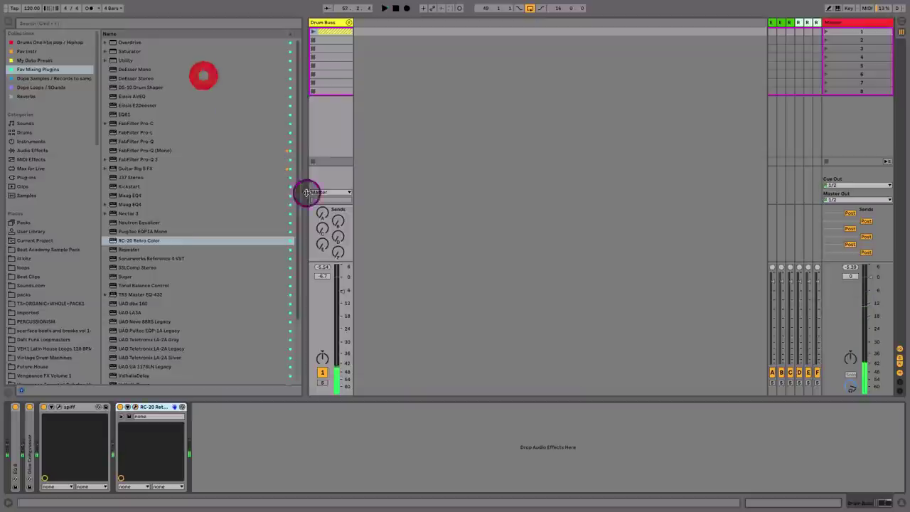
Add the Drum Buss audio effect after RC-20 Retro Color and set its Dry/Wet to 0 %.
click(45, 150)
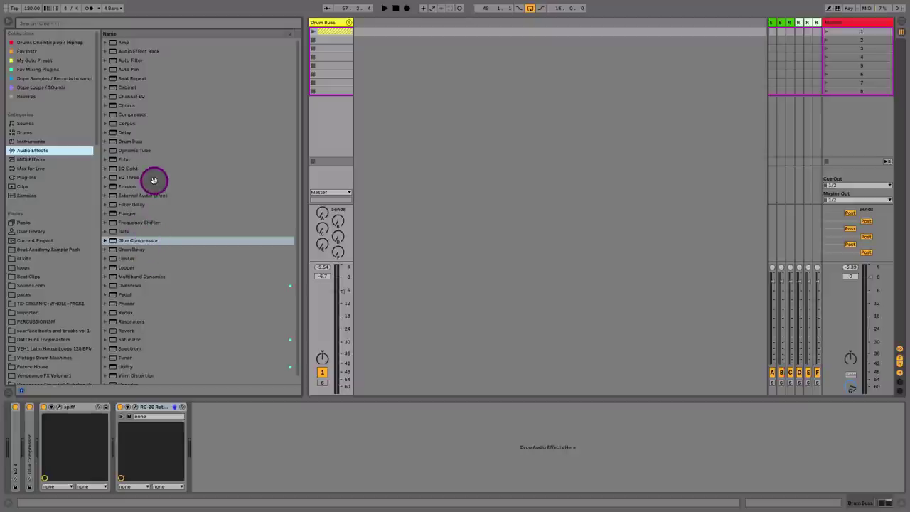
drag(131, 142, 265, 463)
click(205, 442)
drag(205, 426, 202, 458)
click(234, 477)
click(252, 485)
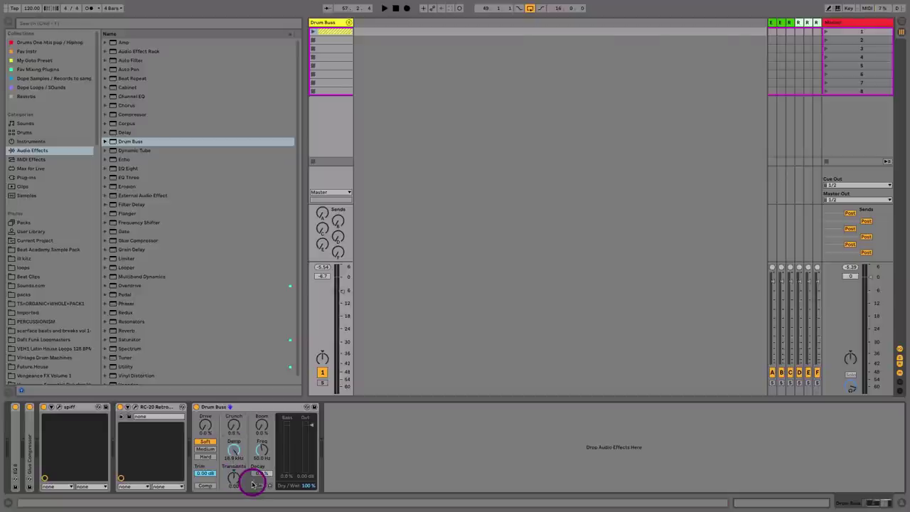
click(278, 473)
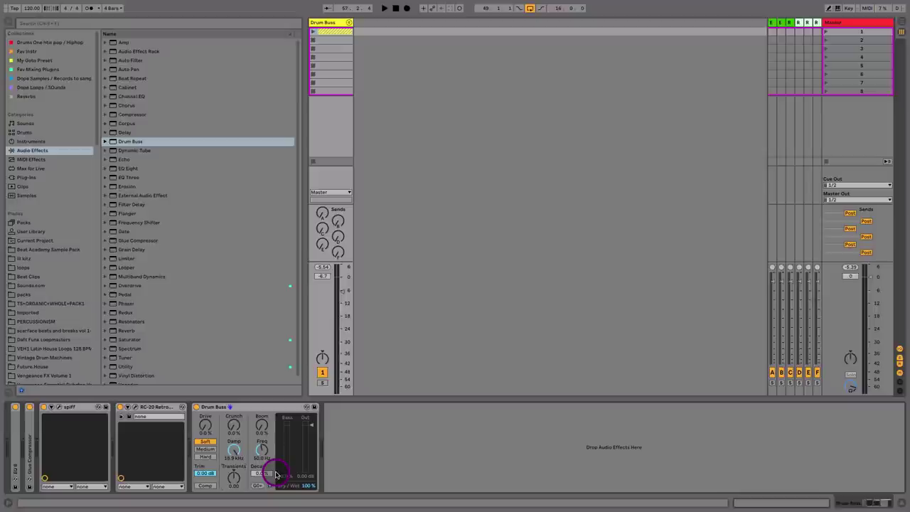
click(315, 493)
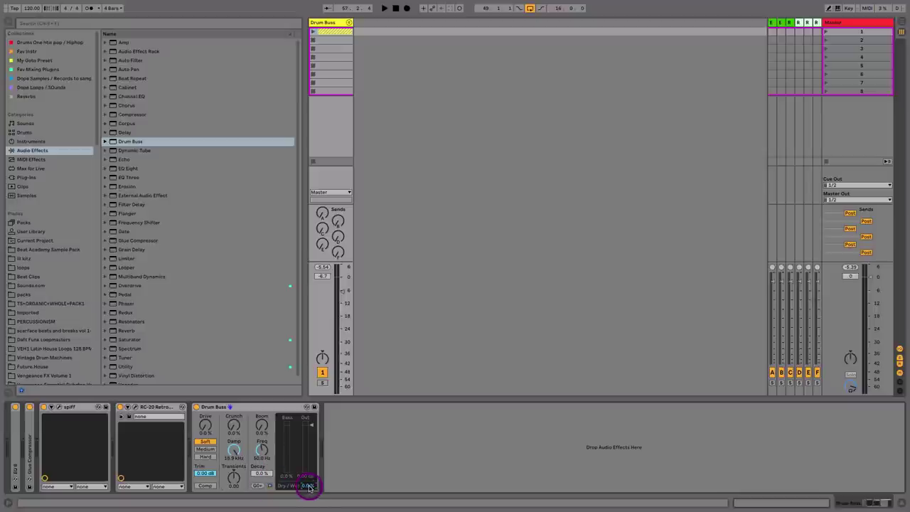
Set the Drum Buss effect's Boom to 46 % and Decay to 24 %, and raise Dry/Wet to 43 % during playback.
drag(261, 451, 263, 422)
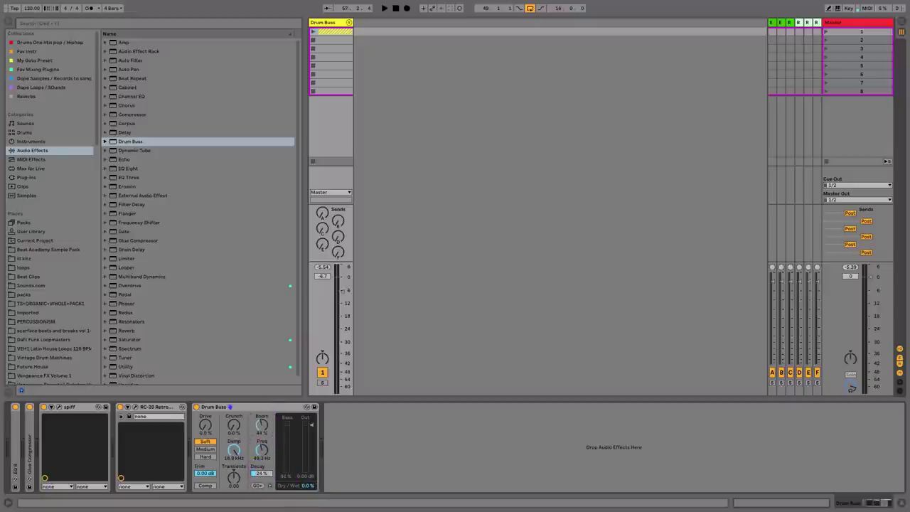
click(263, 424)
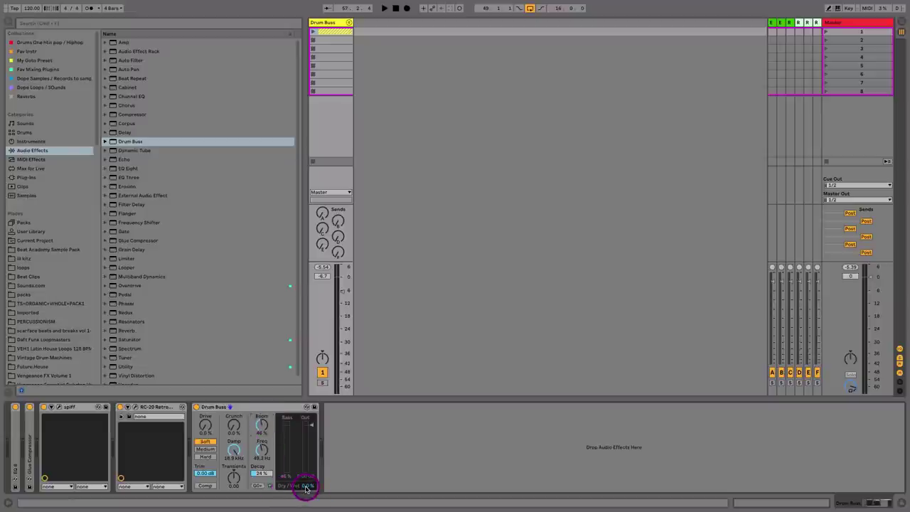
key(space)
drag(307, 487, 306, 461)
drag(384, 450, 384, 443)
Fine-tune the effect's Boom to 48 % at 47.6 Hz, and bypass and re-enable it to compare the sound.
click(301, 386)
drag(291, 373, 291, 377)
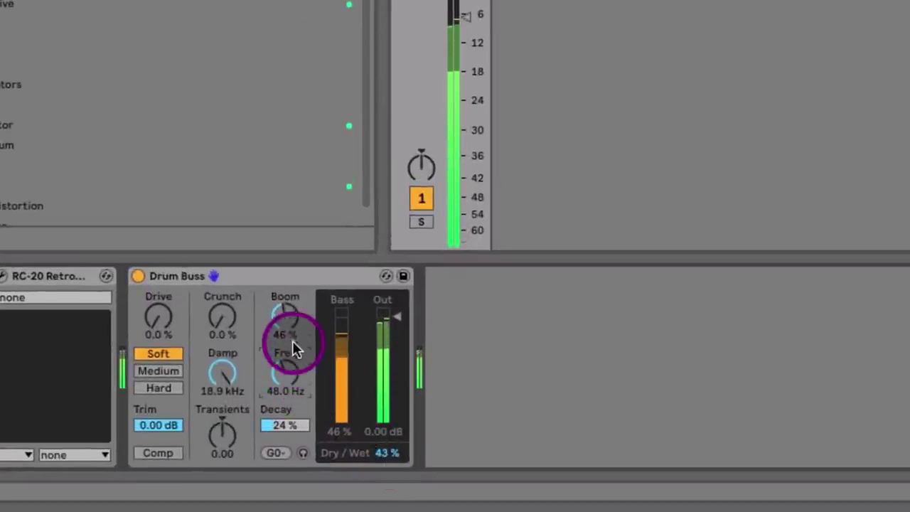
drag(293, 326, 293, 324)
drag(287, 370, 286, 374)
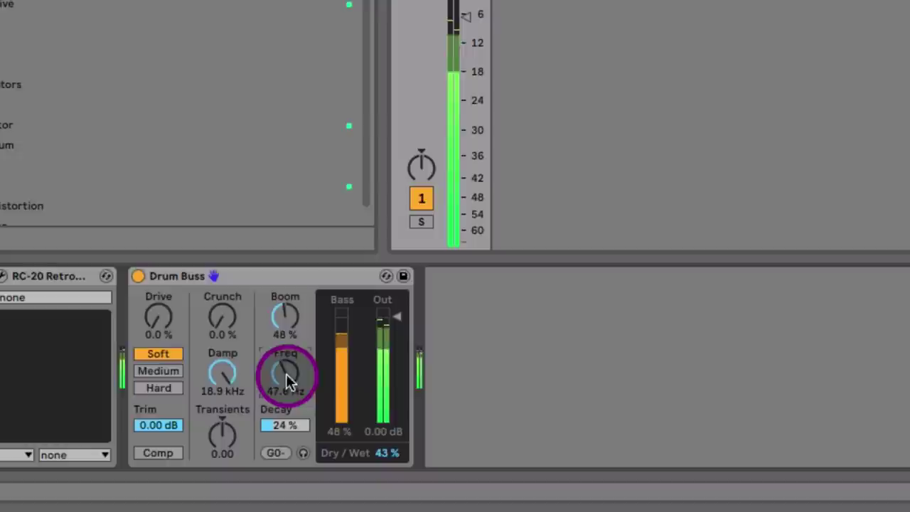
click(139, 277)
click(139, 277)
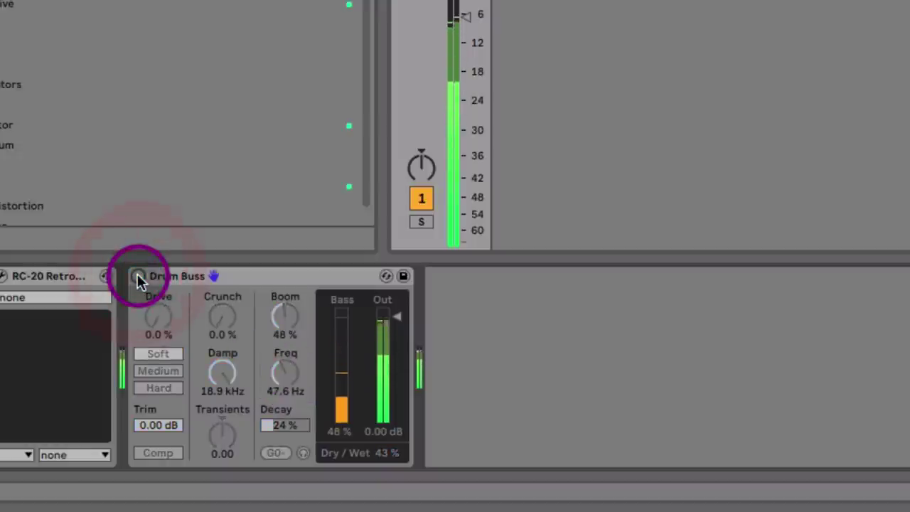
click(138, 276)
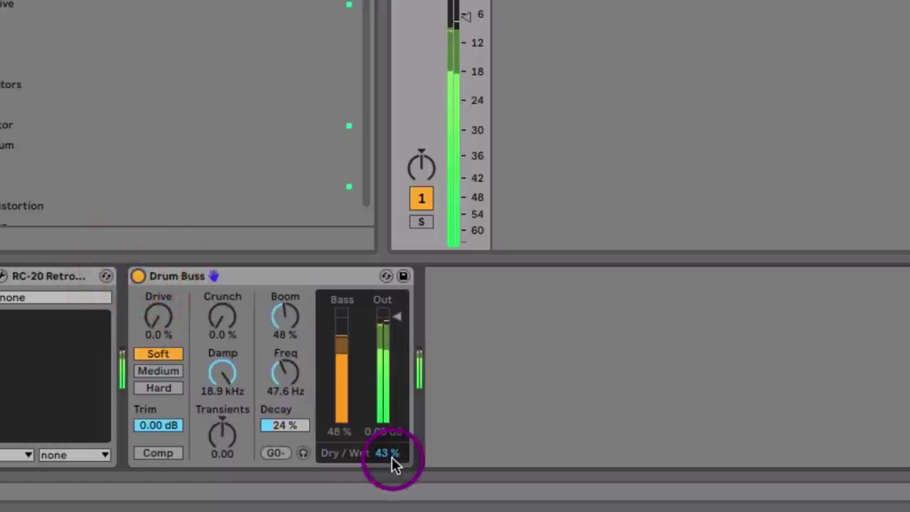
Set the Drum Buss effect's Dry/Wet to 48 % and its Decay to 34 %.
drag(391, 462, 392, 456)
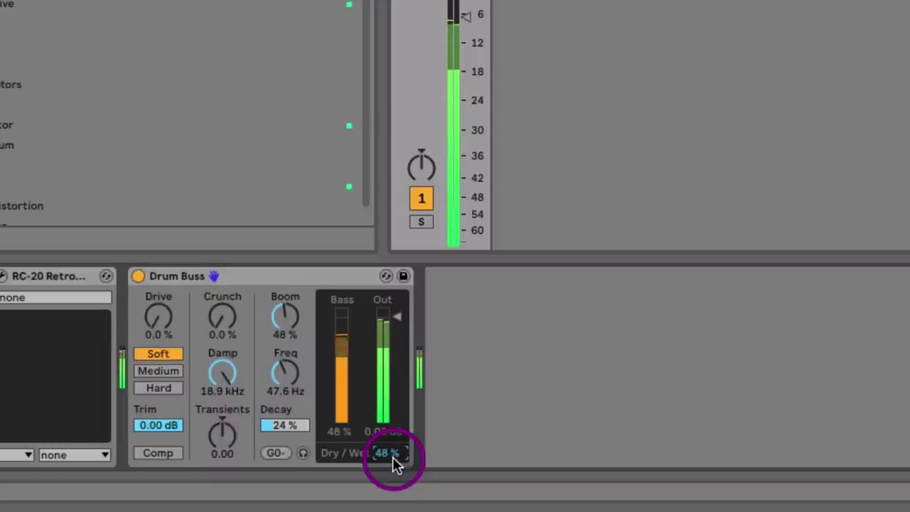
click(291, 394)
drag(291, 425, 292, 427)
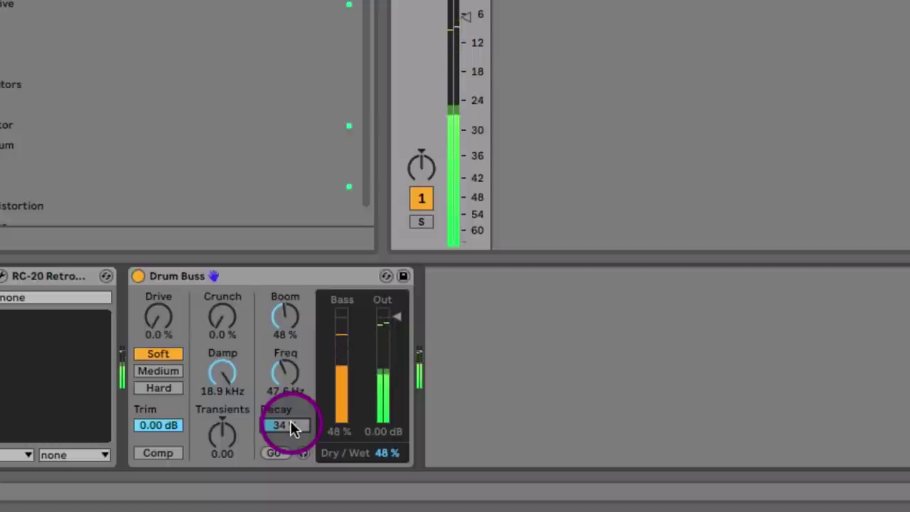
Collapse the Drum Buss effect and group all effects on the track into an Audio Effect Rack.
click(286, 276)
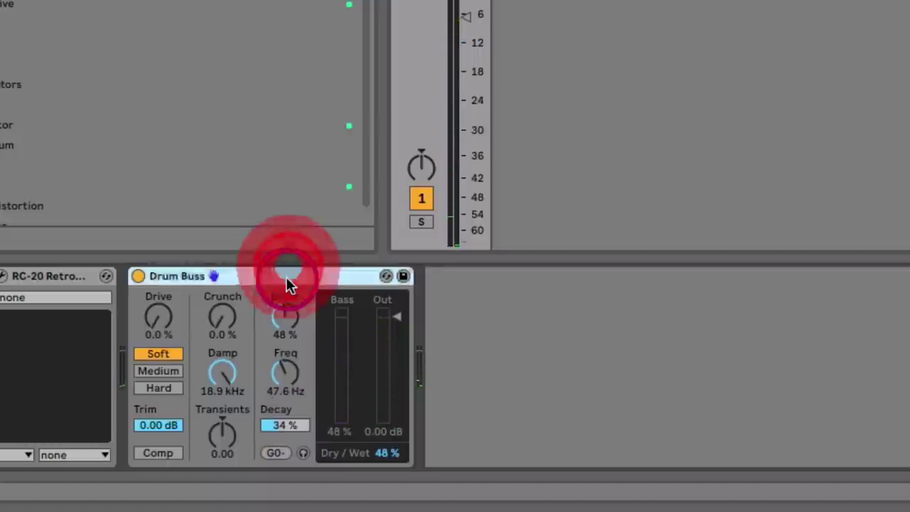
click(286, 276)
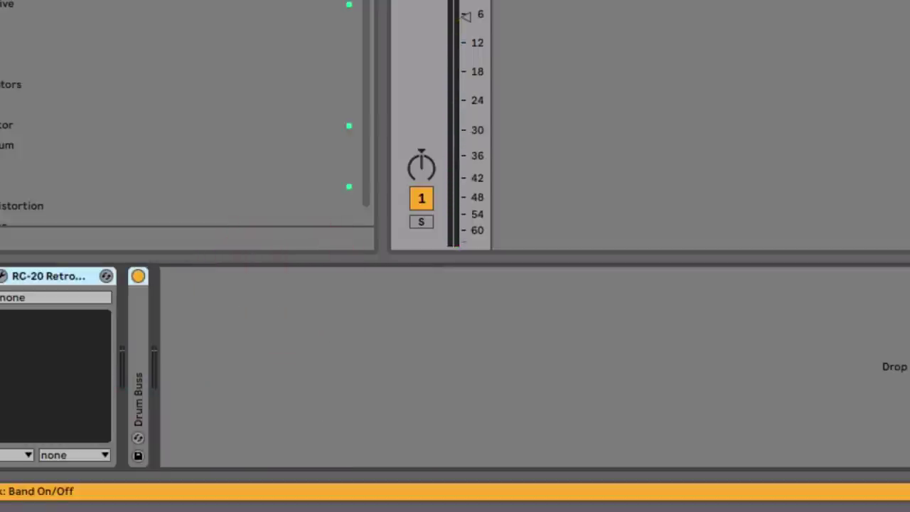
key(super+g)
Toggle the Audio Effect Rack off and on during playback to compare, and set the Drum Buss track volume to -6.0 dB.
click(15, 408)
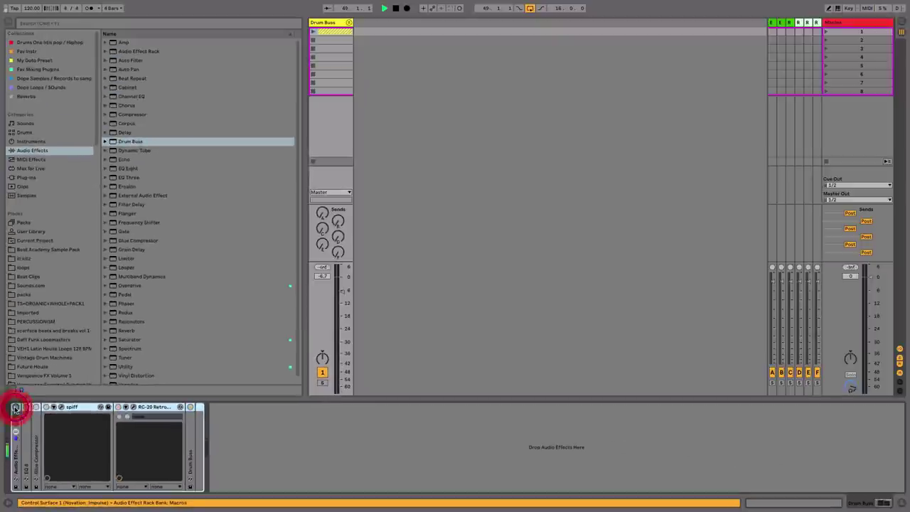
click(15, 408)
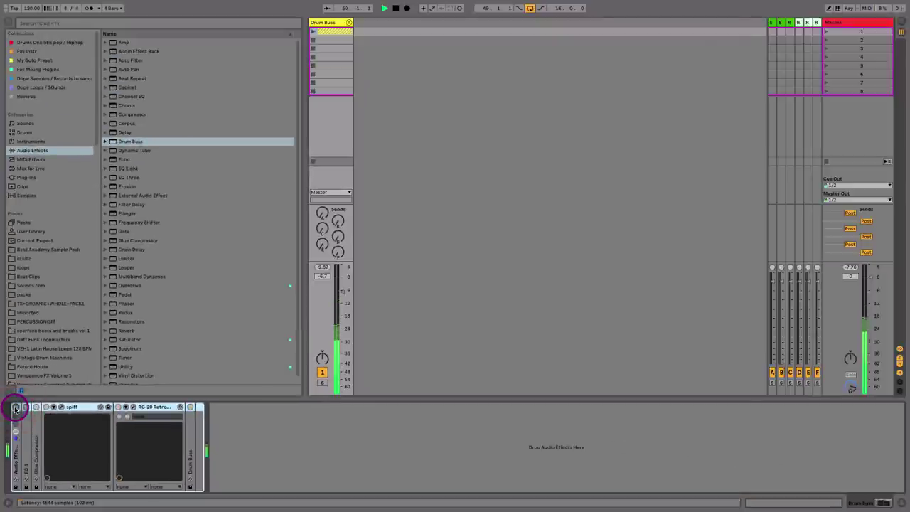
click(15, 409)
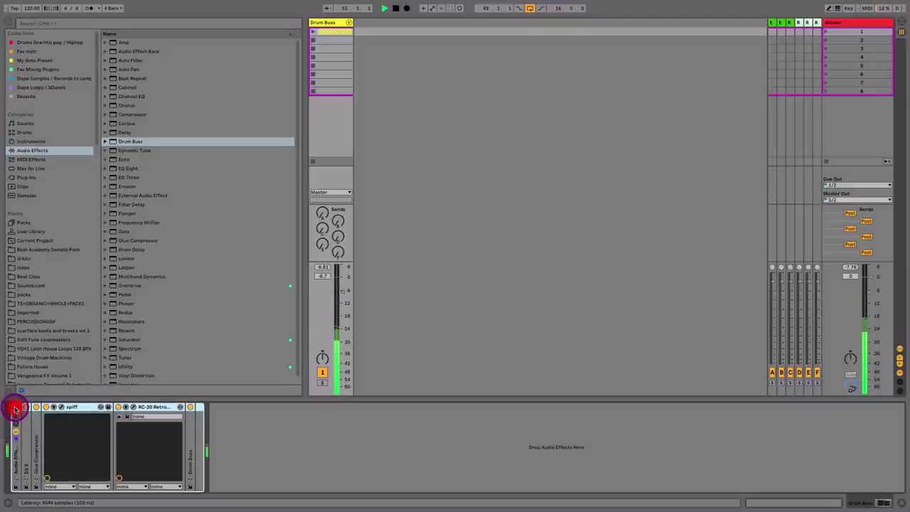
drag(342, 293, 342, 291)
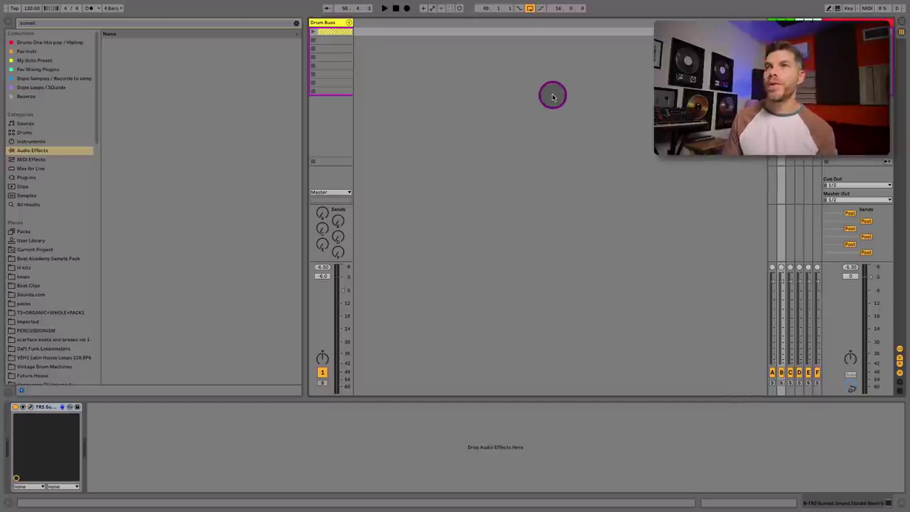
Widen return track B and open its TR5 Sunset Sound Studio Reverb, placing the window clear of the Drum Buss track.
mouse_move(780, 21)
mouse_down()
mouse_move(745, 21)
mouse_move(764, 20)
mouse_up()
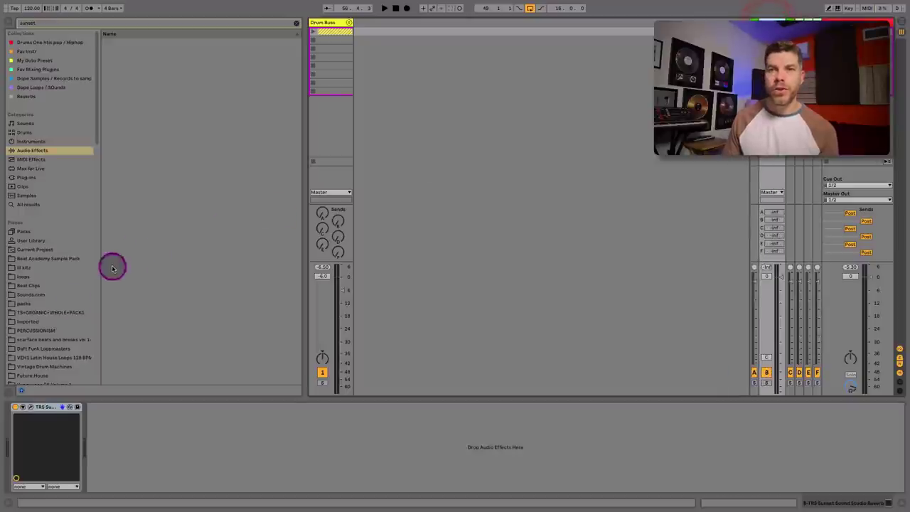
click(27, 408)
click(30, 406)
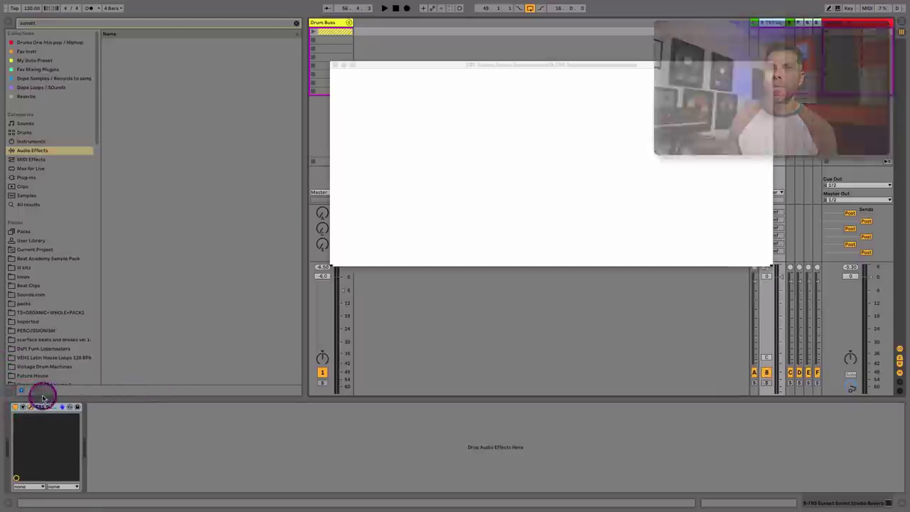
drag(487, 61, 534, 48)
Choose the Live Room reverb type, look through its Studio 1, 2 and 3 rooms, and select Studio 1.
click(486, 129)
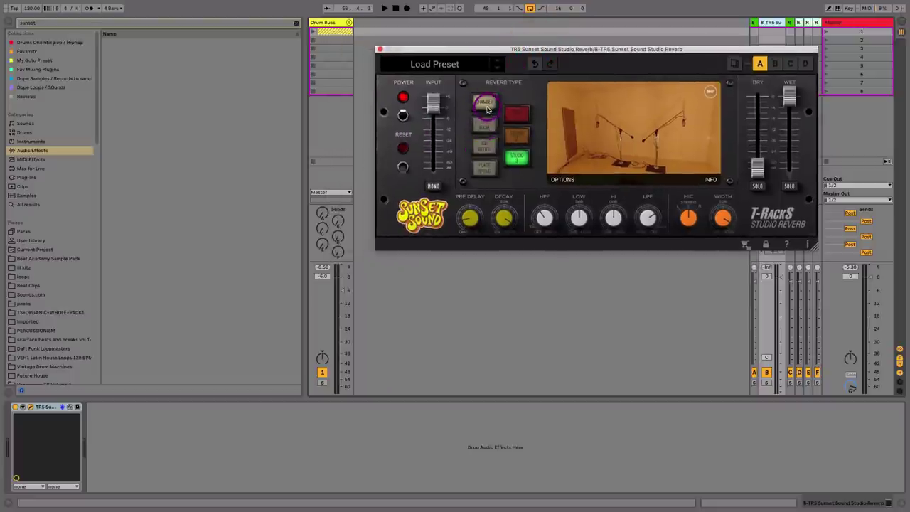
click(517, 114)
click(517, 134)
click(515, 159)
click(517, 114)
Raise the Drum Buss track's send to return B and try different reverb decay settings during playback.
click(339, 220)
key(space)
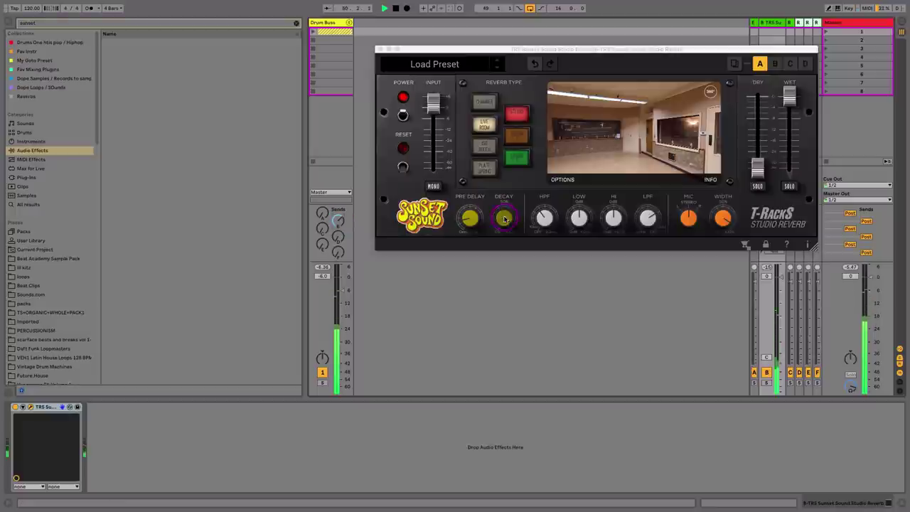
drag(505, 216, 466, 244)
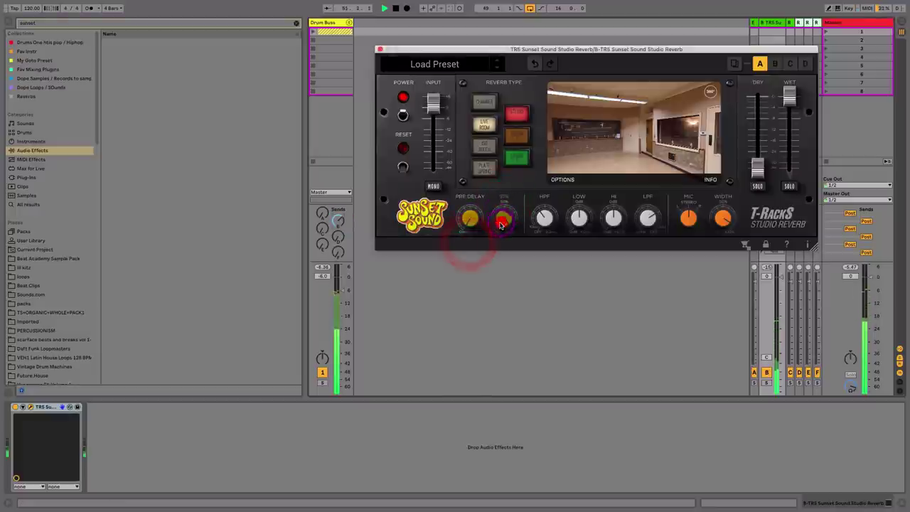
Compare the other live rooms, settle on Studio 2, and rebalance the Drum Buss send and the reverb's HPF.
click(518, 135)
click(518, 156)
click(338, 221)
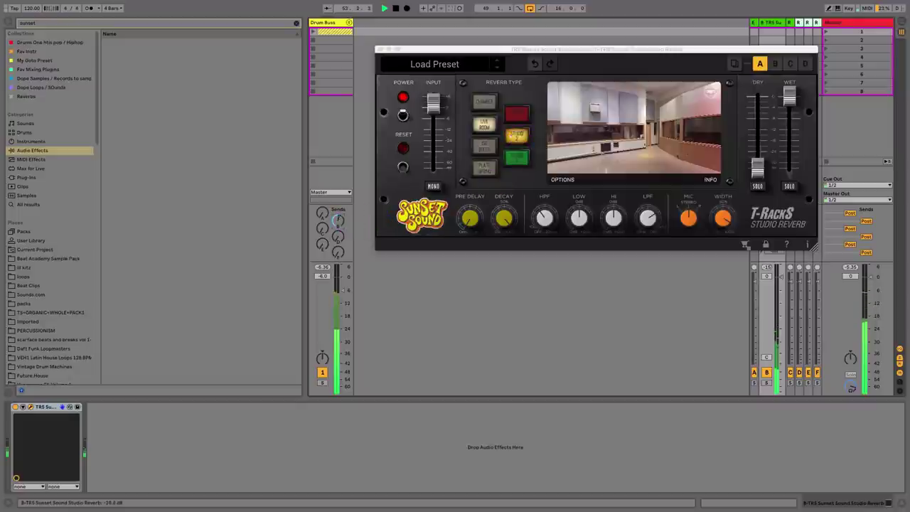
click(341, 223)
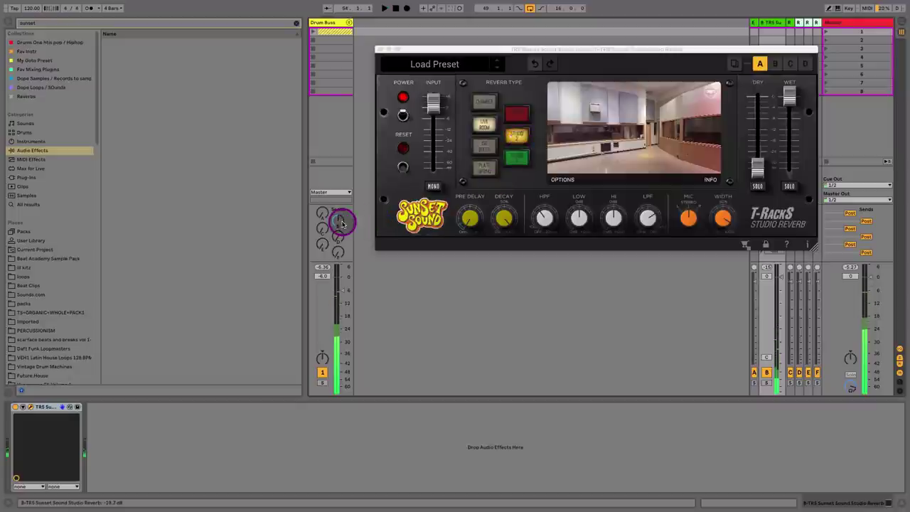
click(548, 240)
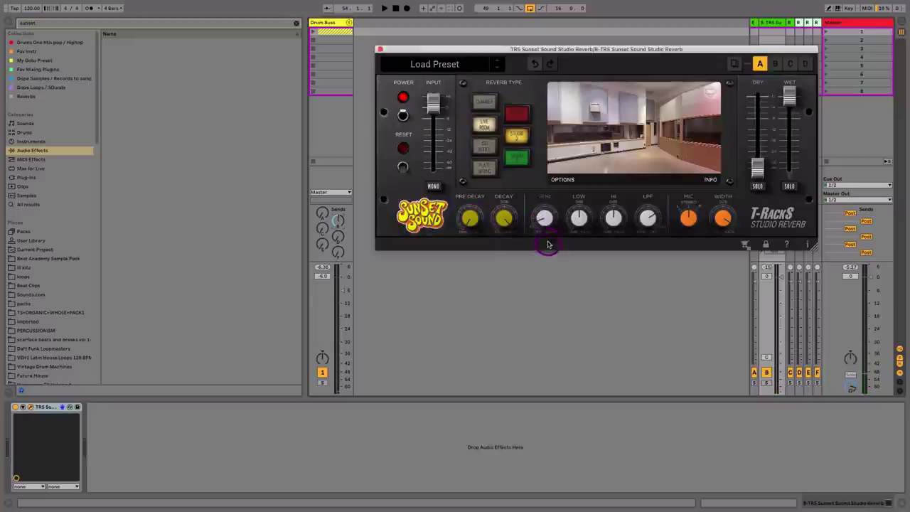
Fine-tune the HPF and LPF of the Studio 2 live room reverb while playing the drums.
drag(549, 239, 544, 278)
key(space)
click(546, 218)
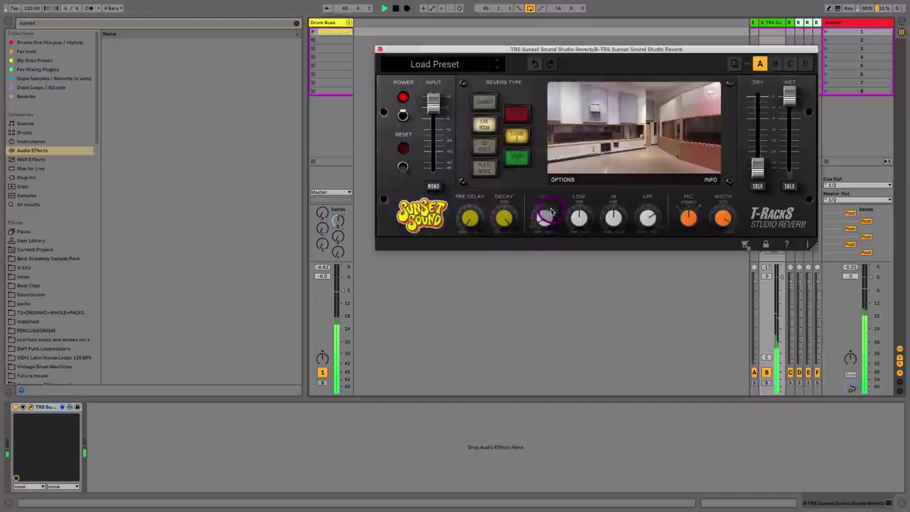
key(space)
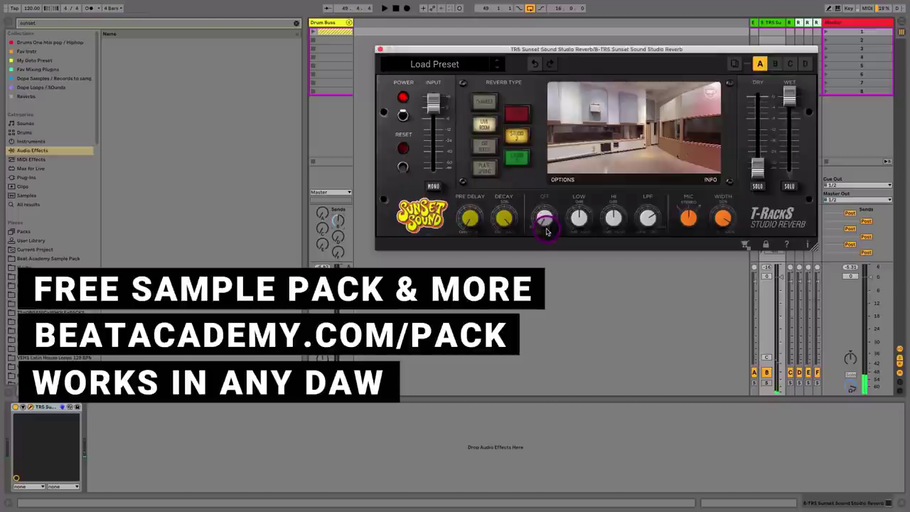
mouse_move(547, 226)
mouse_down()
mouse_move(545, 203)
mouse_move(548, 222)
mouse_up()
key(space)
mouse_move(655, 216)
mouse_down()
mouse_move(661, 183)
mouse_move(652, 218)
mouse_up()
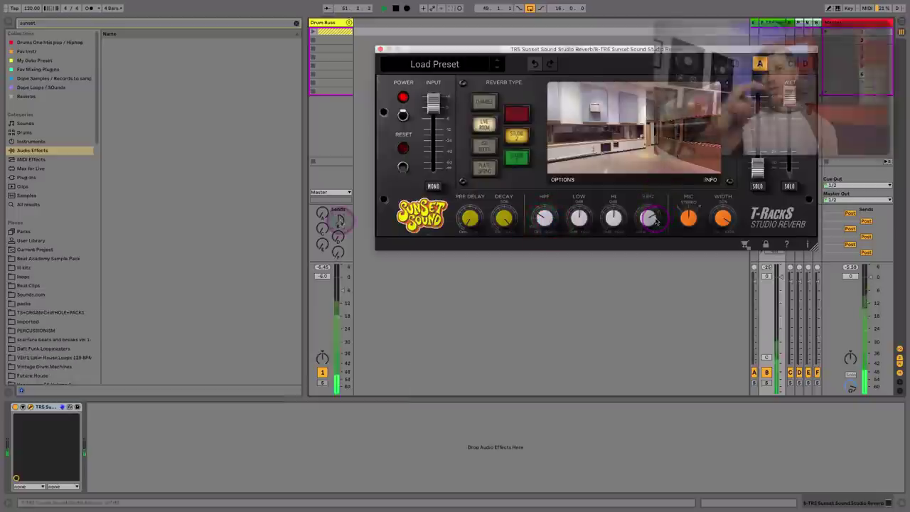
key(space)
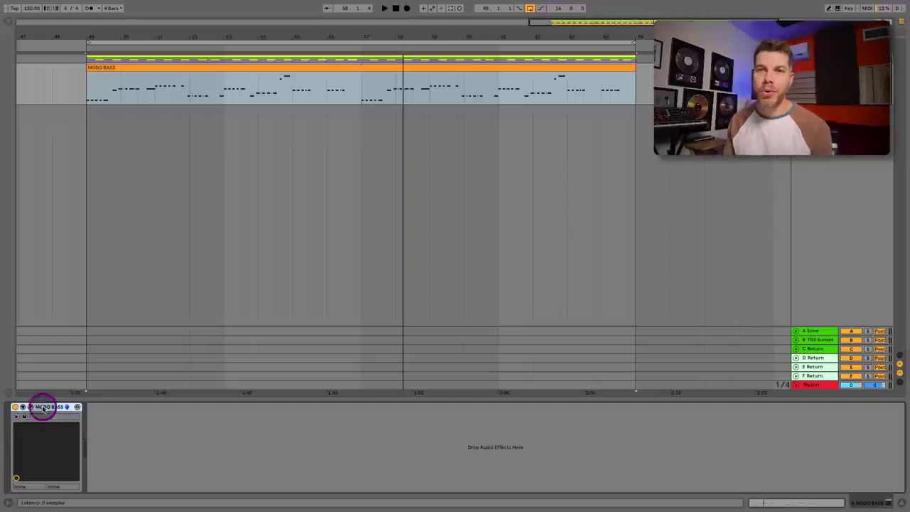
Open the MODO BASS instrument, look over its '70s P-Bass model settings, and close its window.
click(31, 408)
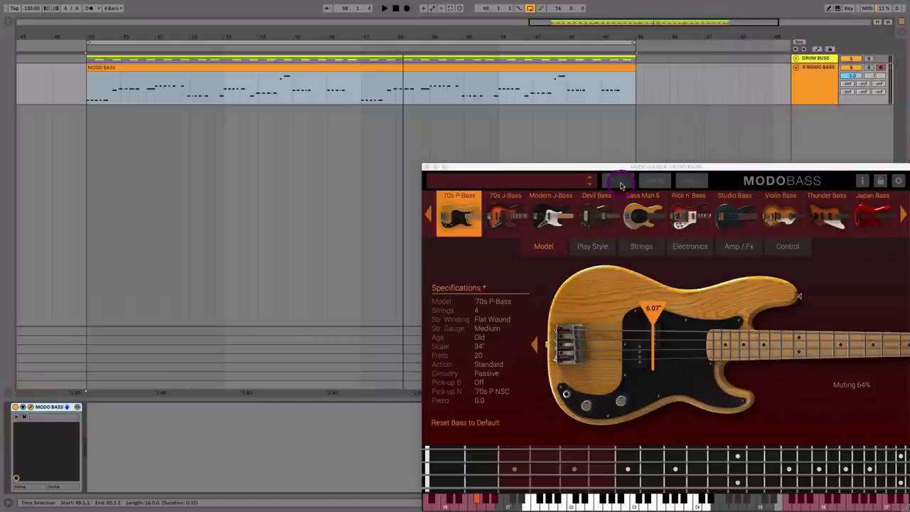
drag(631, 167, 482, 120)
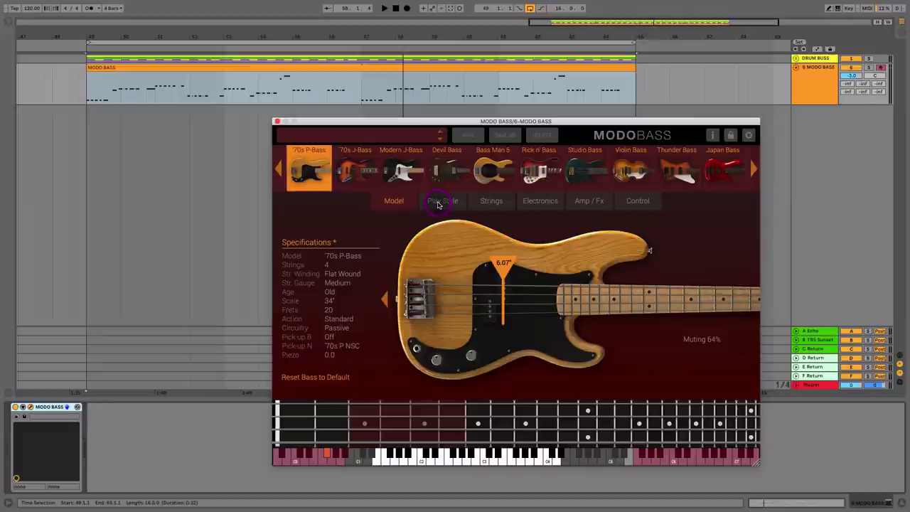
click(277, 122)
Open the MODO BASS MIDI clip, solo the bass track, and play the line from the start.
double_click(280, 67)
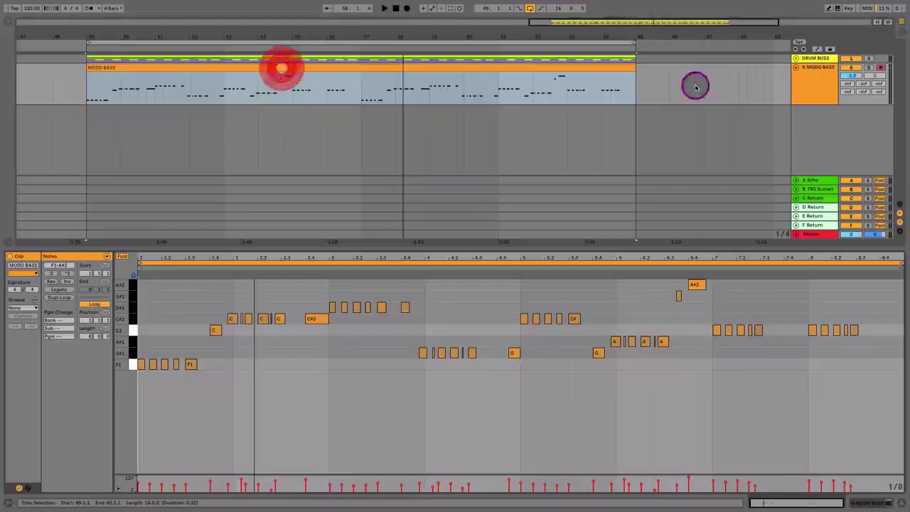
click(860, 69)
click(868, 68)
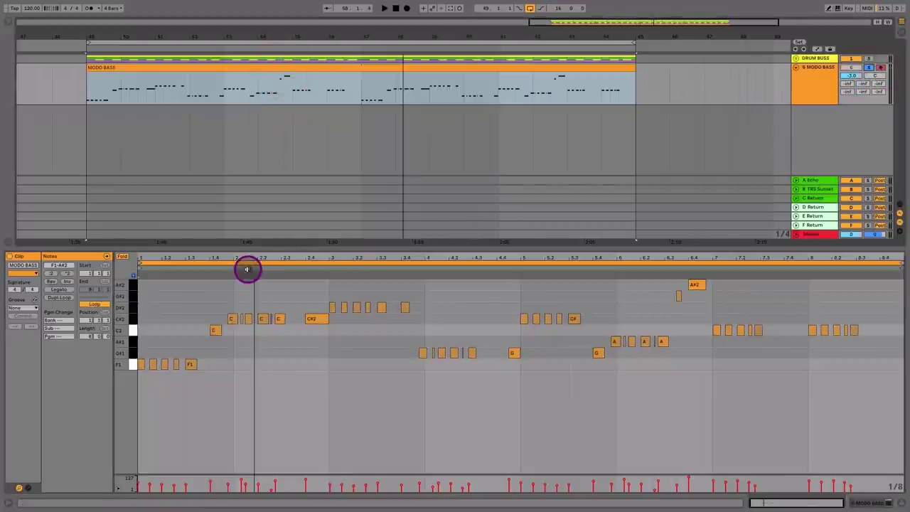
click(129, 275)
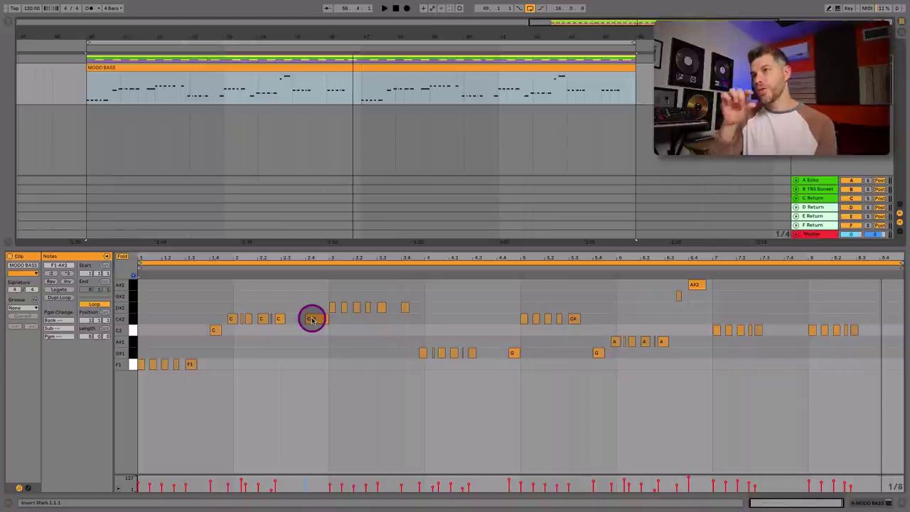
Examine the C#2 notes around bar 2 of the bass clip, including the velocity of the short note after beat 2.1.
click(312, 362)
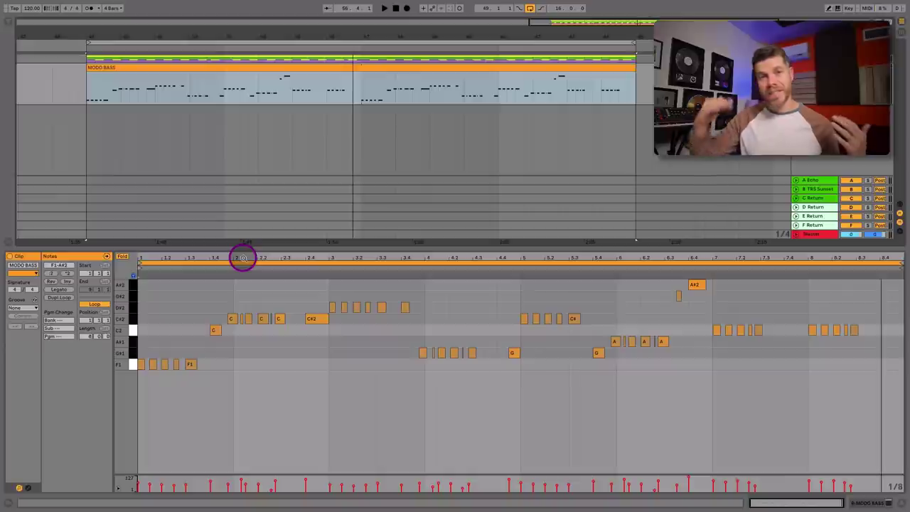
drag(241, 257, 351, 315)
click(351, 317)
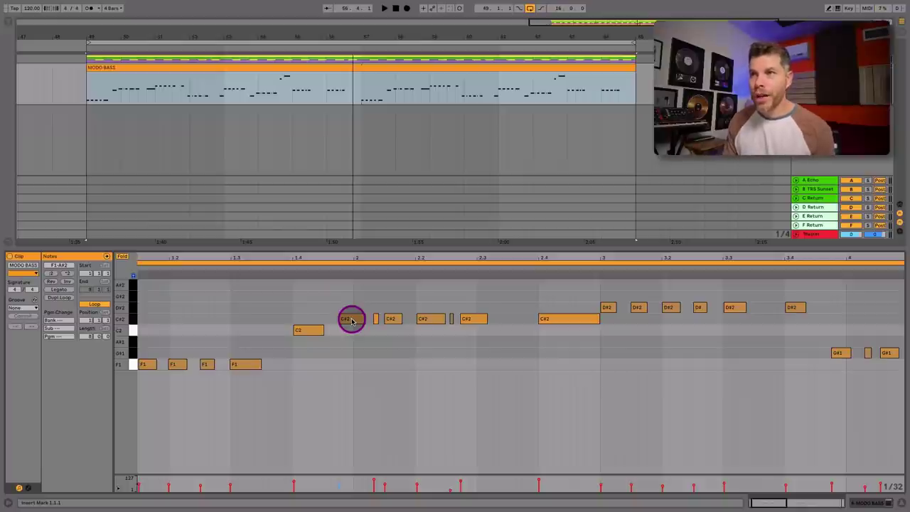
click(351, 319)
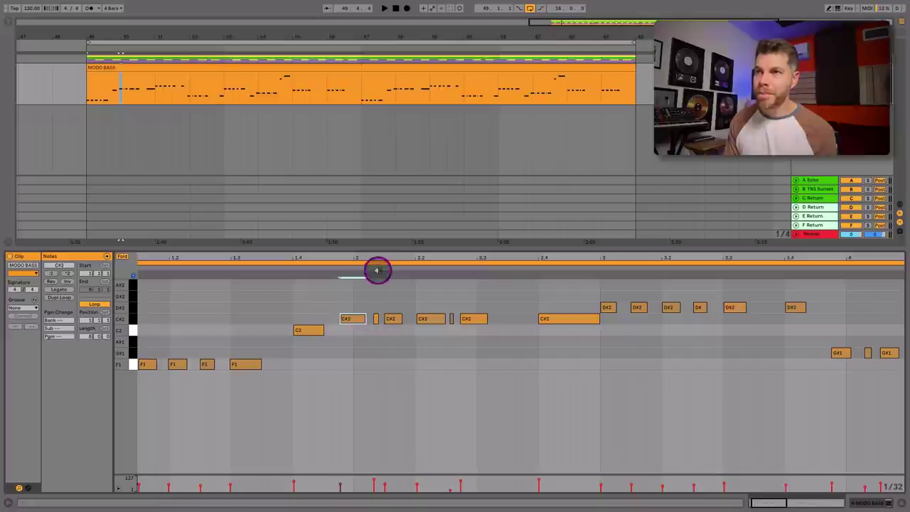
drag(389, 260, 374, 281)
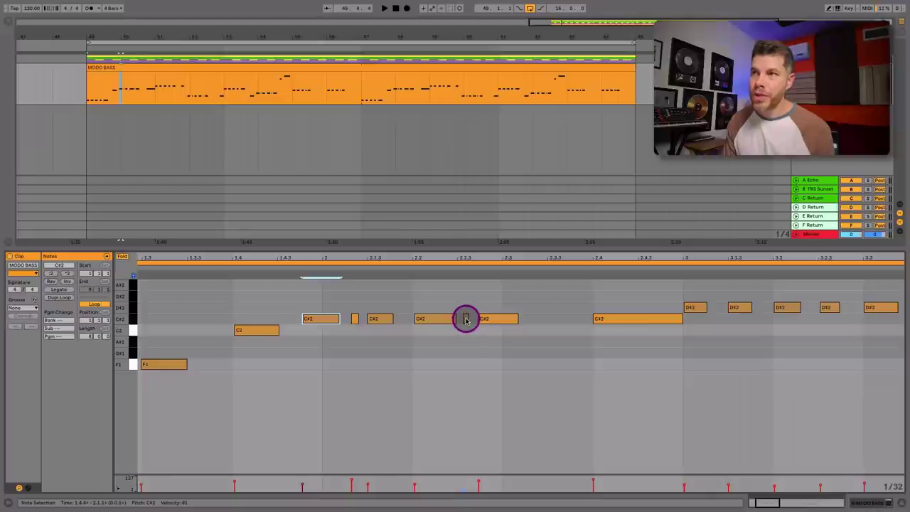
click(354, 319)
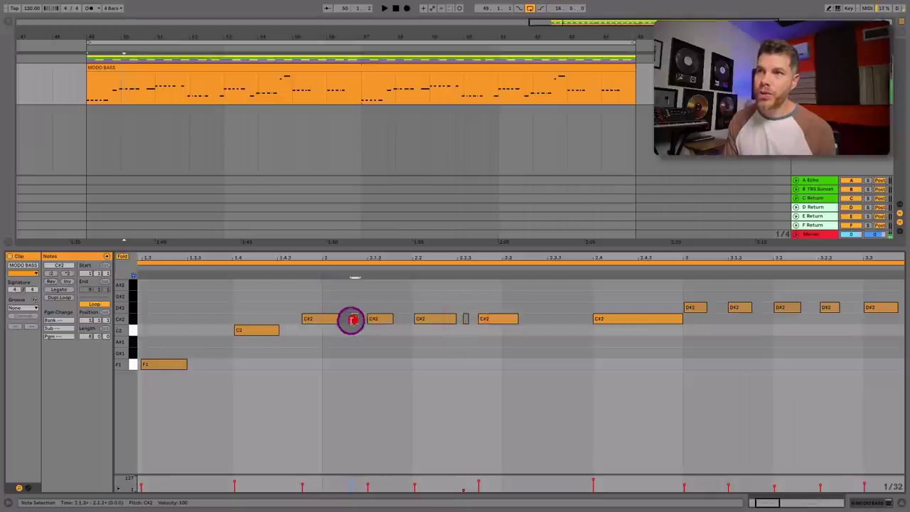
click(351, 483)
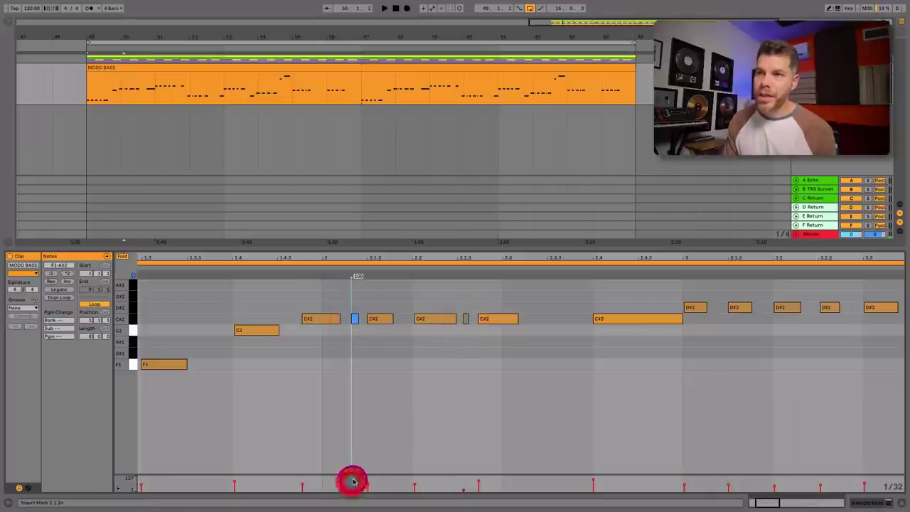
Raise the velocity of the short C#2 note at 2.2.3 to 58, and bring it back down to 27.
click(466, 319)
drag(463, 490, 463, 486)
click(463, 491)
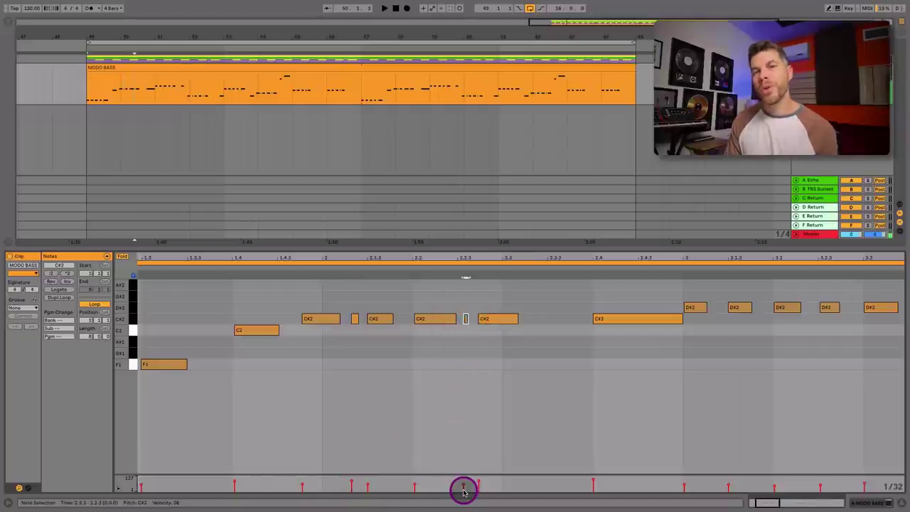
drag(463, 489, 464, 490)
Deactivate the short C#2 note at 2.2.3, play the passage without it, and reactivate it for comparison.
drag(474, 356, 465, 312)
key(0)
click(284, 267)
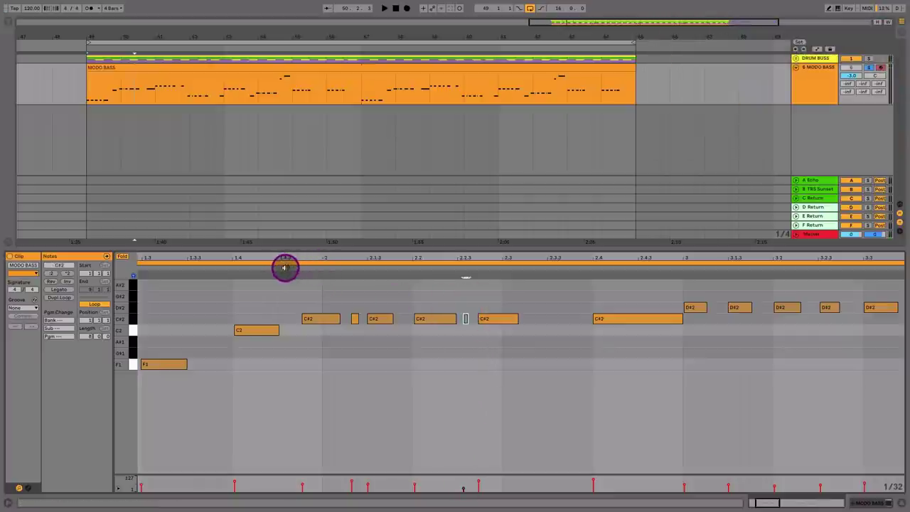
key(space)
click(203, 268)
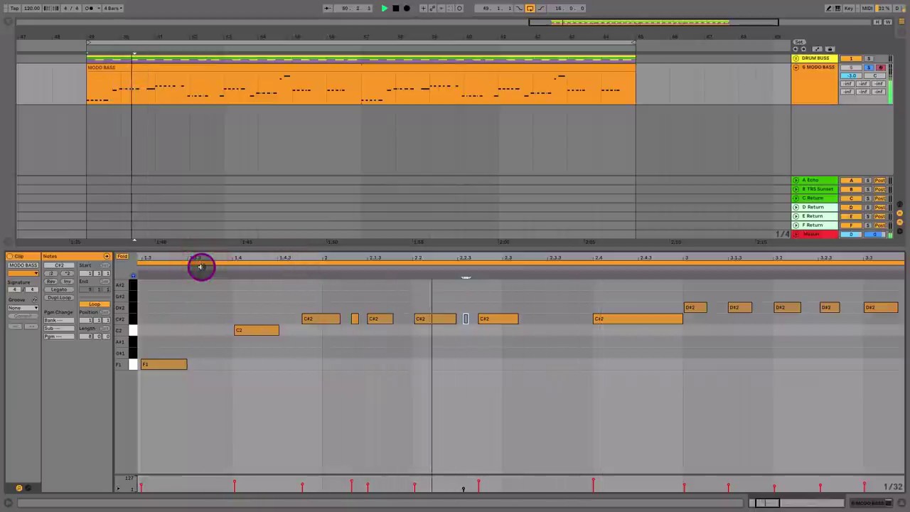
key(space)
drag(471, 296, 464, 331)
click(232, 268)
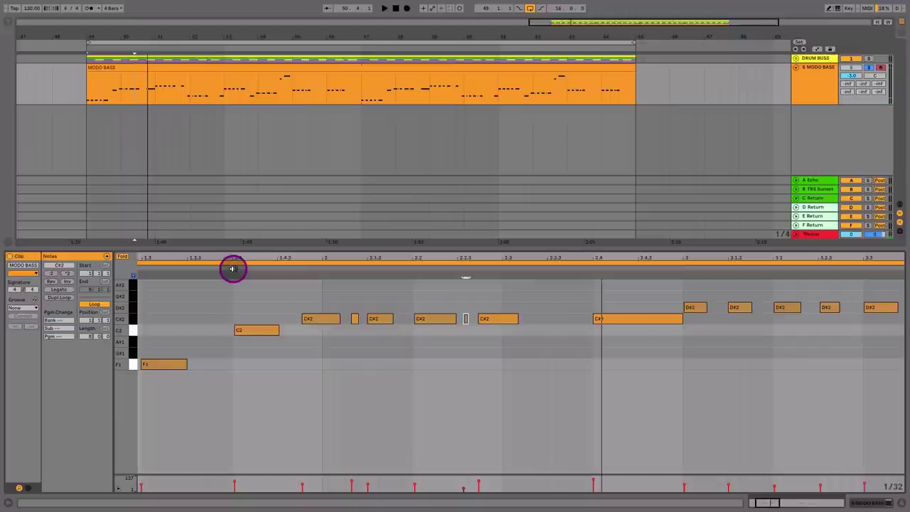
Look over the remaining short notes in the bass clip, such as the G#1 ones around bar 4, and reopen MODO BASS.
drag(427, 260, 318, 206)
drag(318, 259, 304, 258)
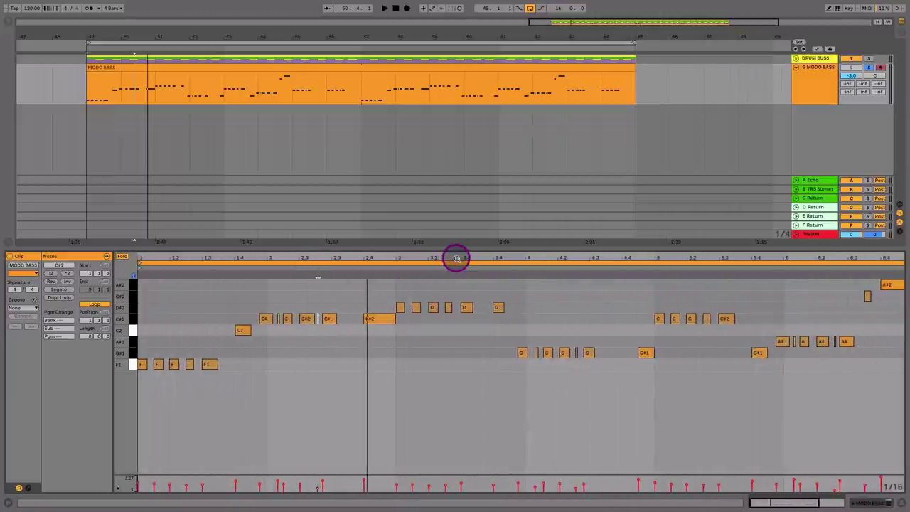
drag(487, 258, 488, 288)
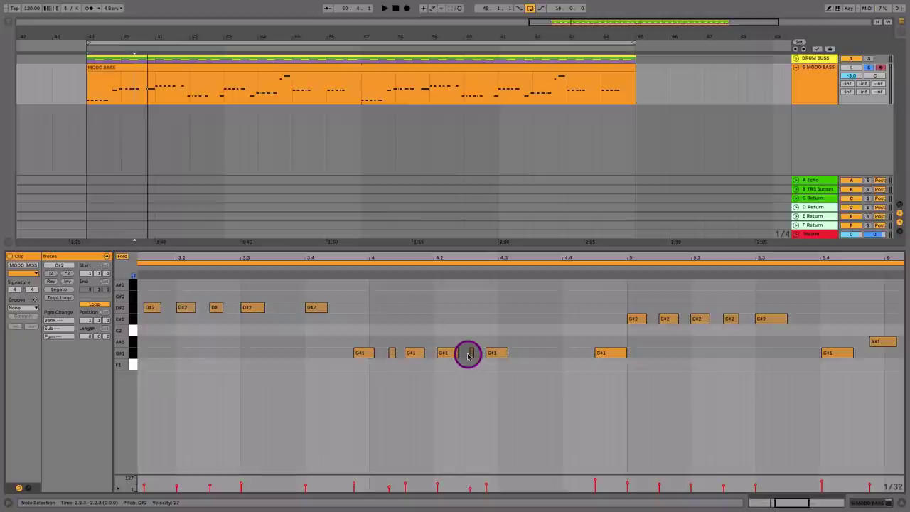
drag(516, 257, 516, 231)
click(480, 258)
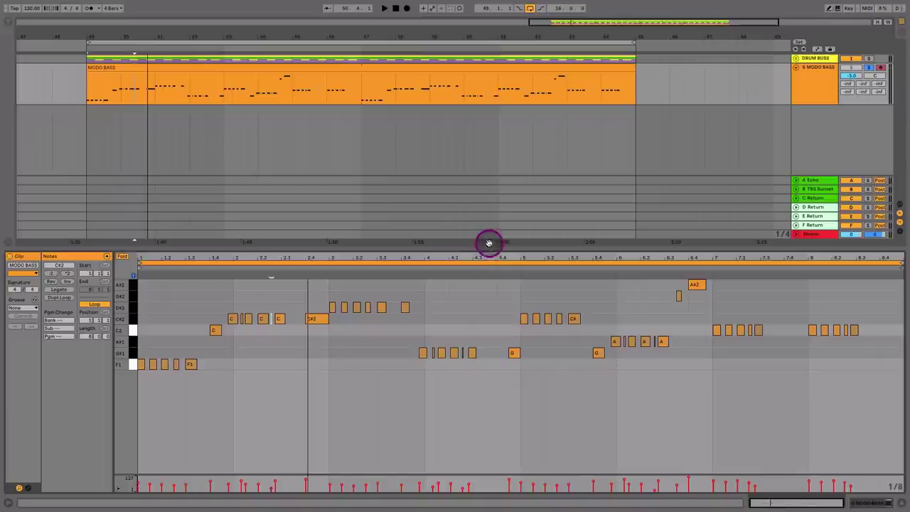
key(shift+Tab)
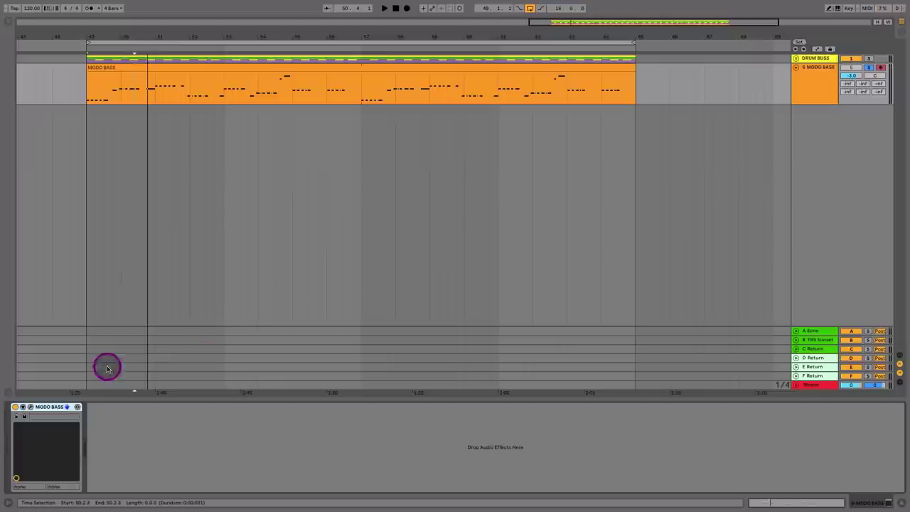
click(32, 408)
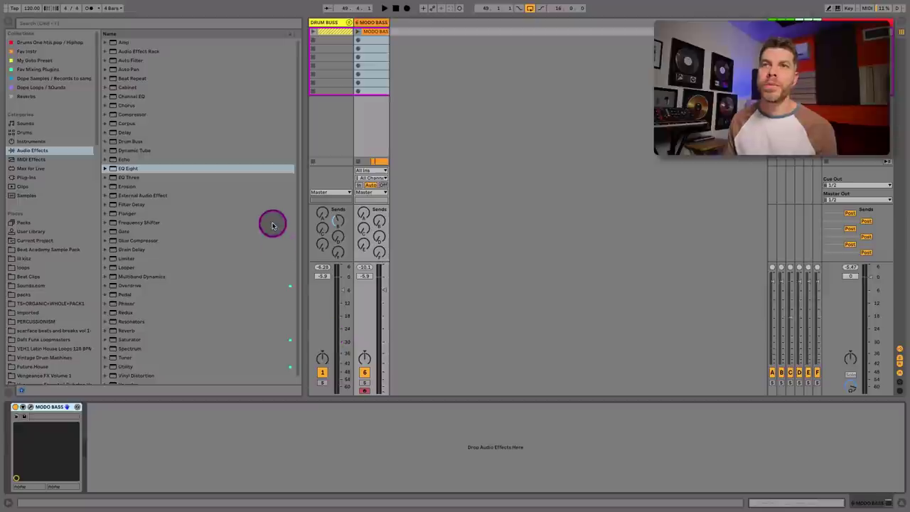
Add a Compressor after MODO BASS on the bass track and enable its sidechain.
click(134, 114)
drag(134, 115, 164, 436)
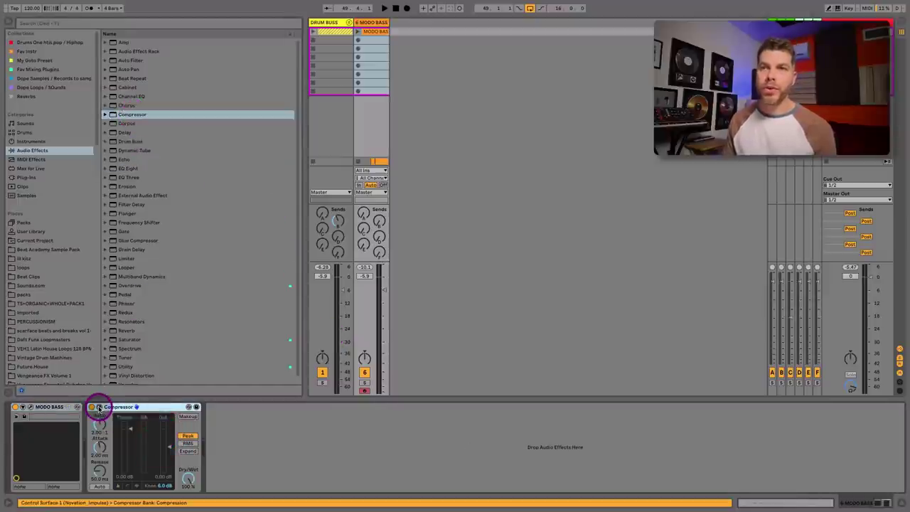
click(98, 408)
click(105, 416)
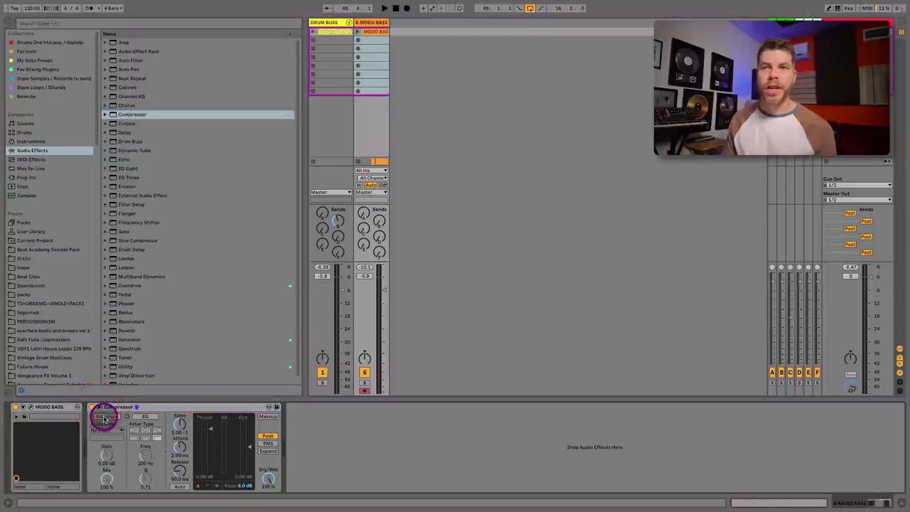
Set the compressor's sidechain source to the 2-Drum Rack track, using the Smash D KIT K chain's Pre FX signal.
click(109, 433)
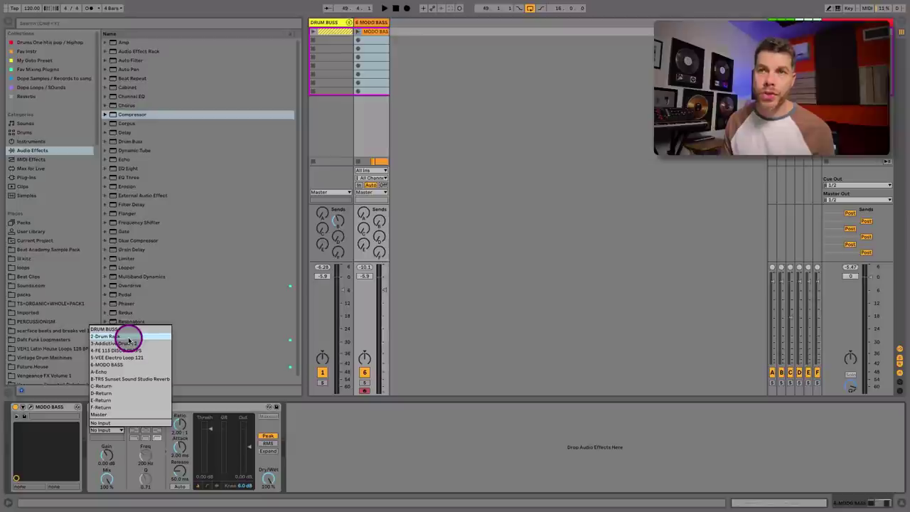
click(126, 337)
click(117, 435)
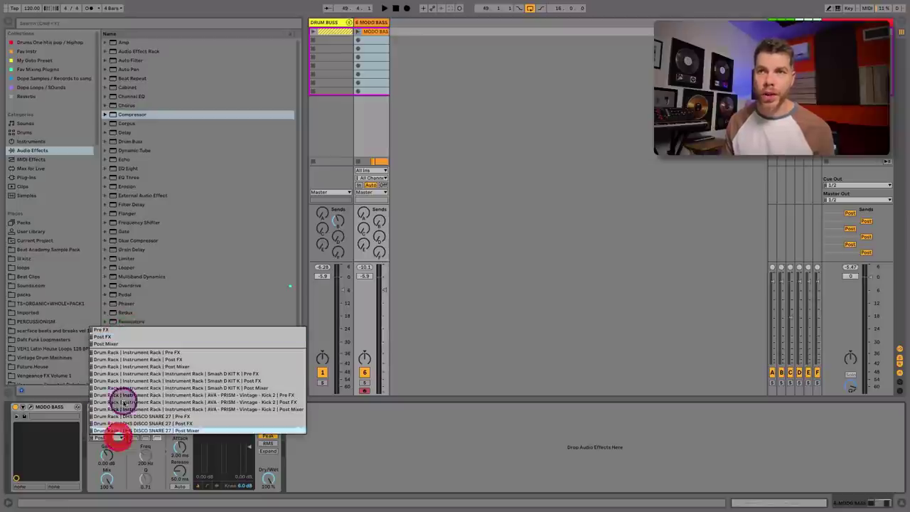
click(170, 374)
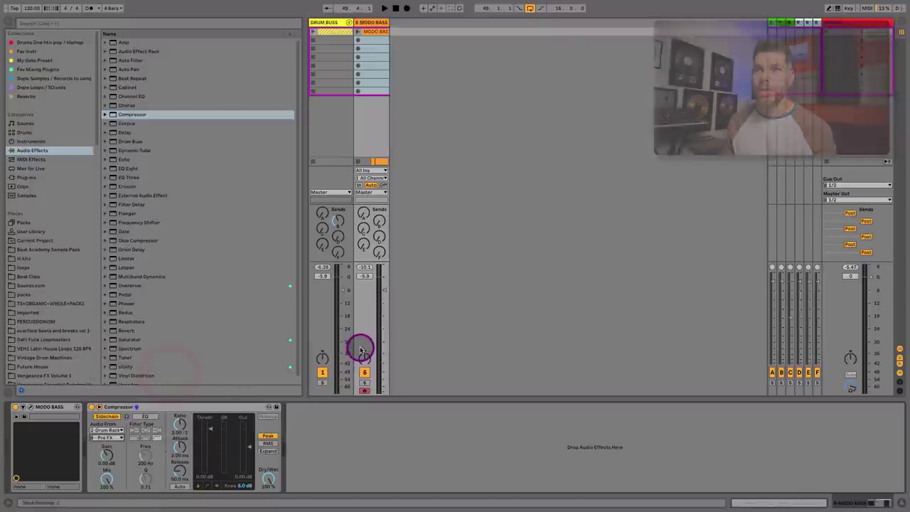
During playback, set sidechain gain to 17.3 dB, threshold to about -20 dB and attack to 0.73 ms, then adjust the release and check the bass level.
key(space)
drag(106, 459, 106, 430)
click(218, 444)
drag(206, 433, 180, 472)
drag(385, 288, 384, 289)
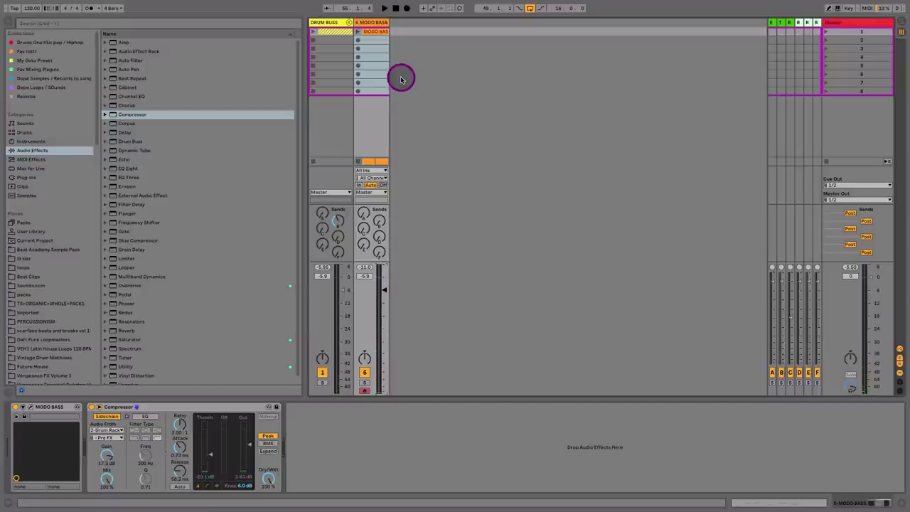
Duplicate the MODO BASS track with its sidechain compressor and solo the duplicate.
click(371, 23)
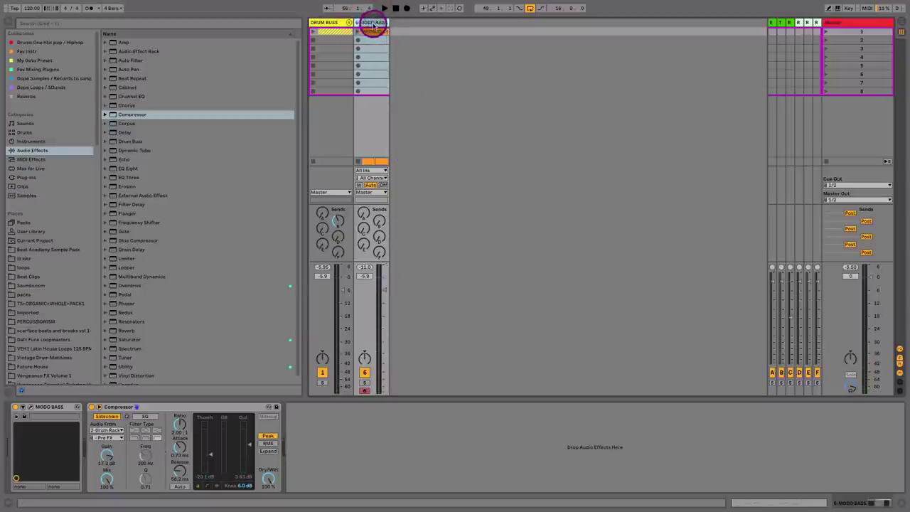
key(ctrl+d)
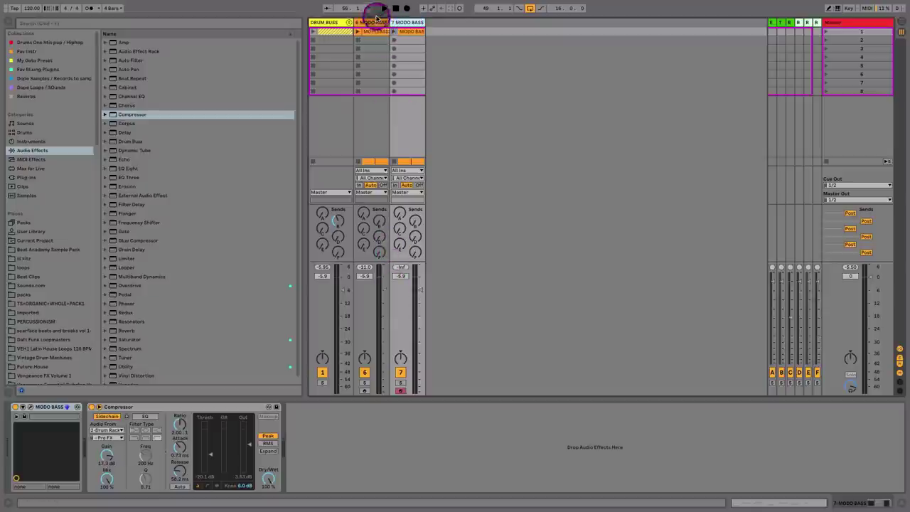
click(376, 25)
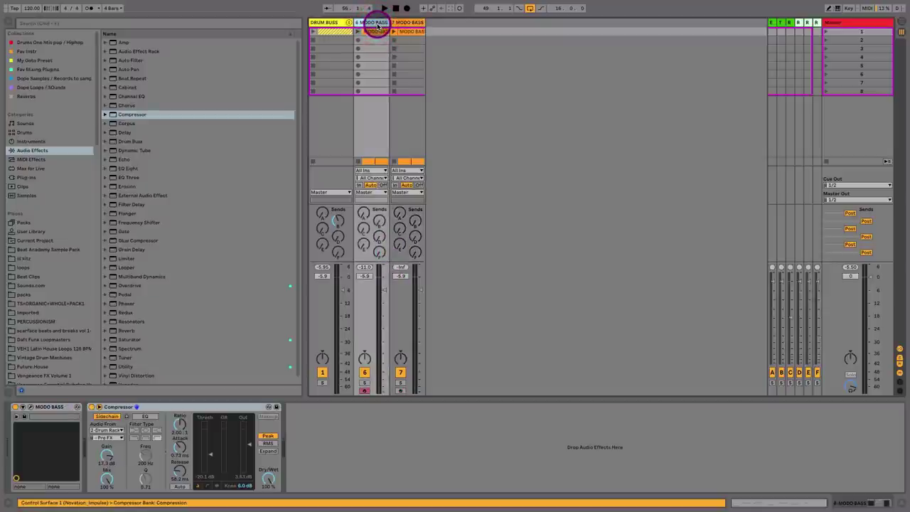
click(399, 22)
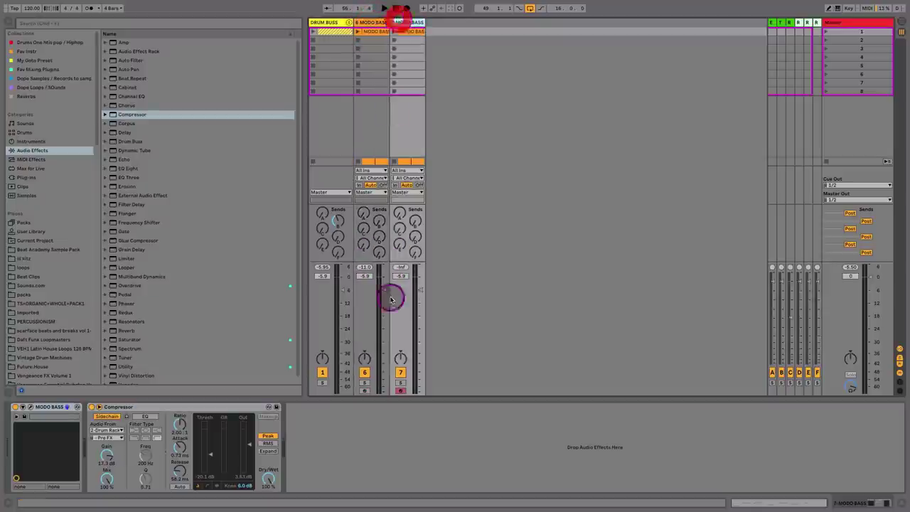
click(401, 384)
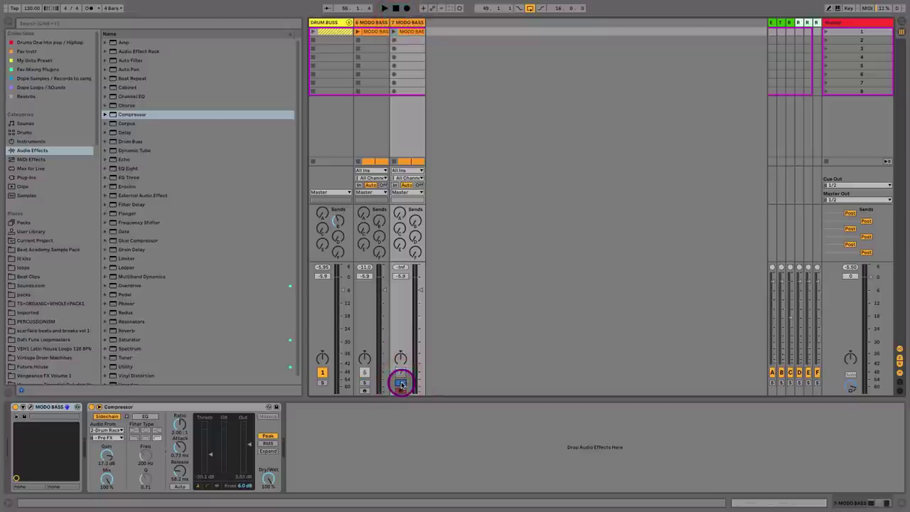
Insert EQ Eight between MODO BASS and the Compressor on the duplicate bass track and set its low-cut filter to about 240 Hz.
click(131, 168)
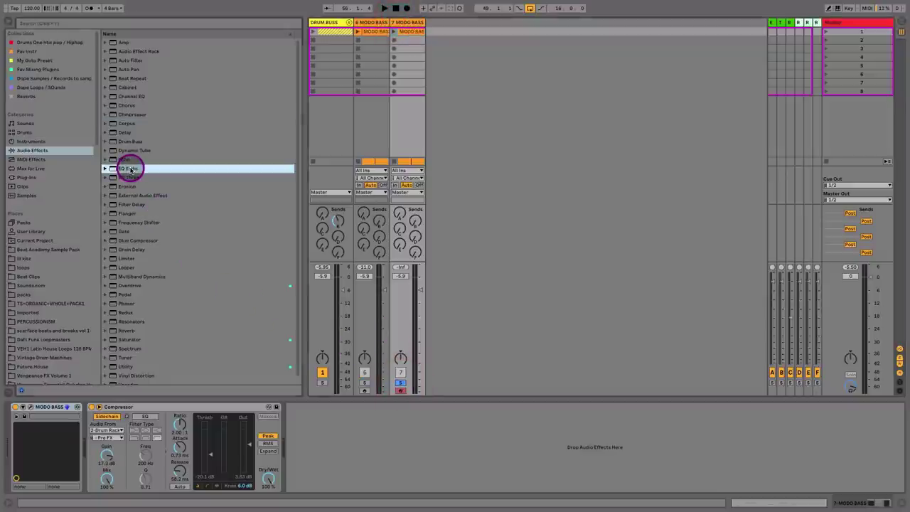
drag(130, 168, 183, 450)
key(space)
drag(98, 425, 99, 423)
key(space)
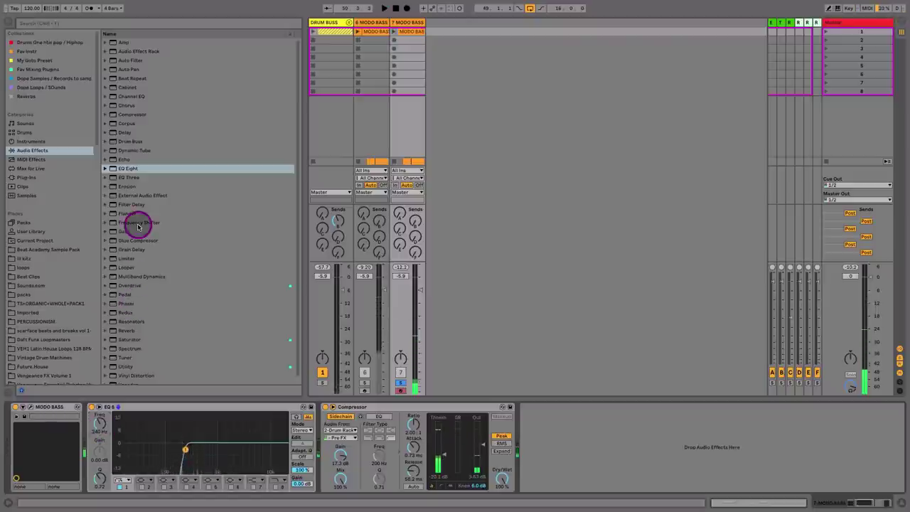
Insert Pedal before EQ Eight in Distort mode, with gain at about 18% and dry/wet at 77%.
click(128, 296)
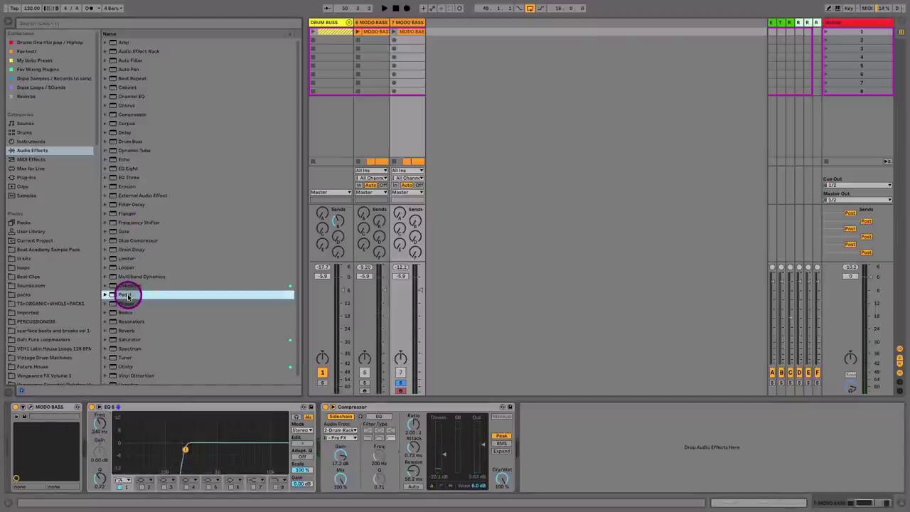
click(104, 429)
drag(110, 431, 108, 428)
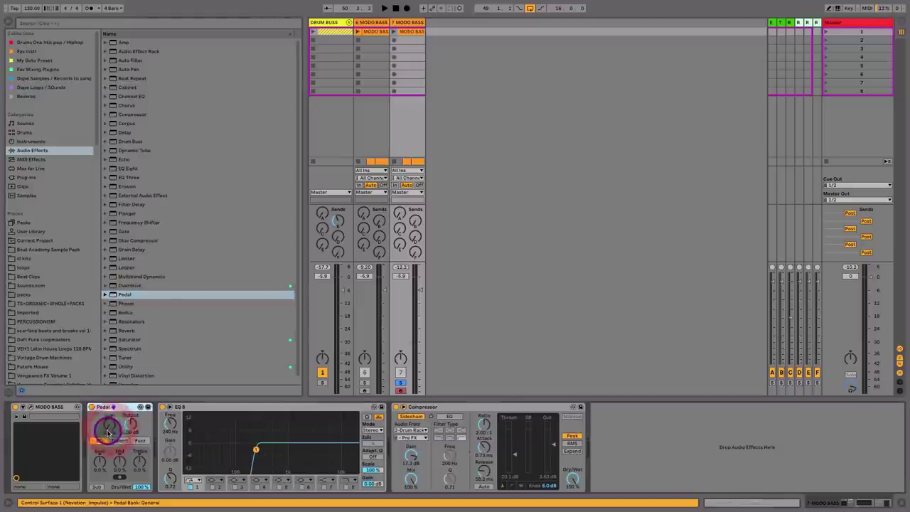
key(space)
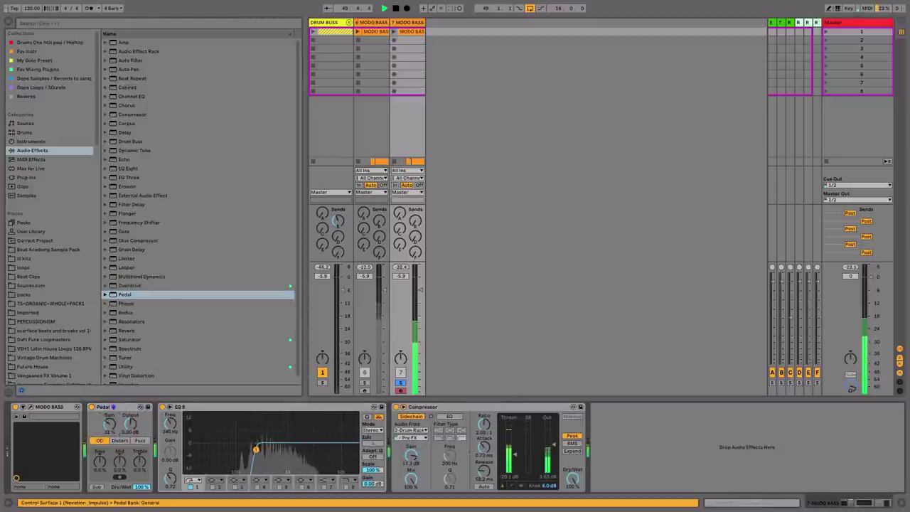
click(120, 440)
drag(109, 426, 108, 433)
drag(144, 485, 145, 490)
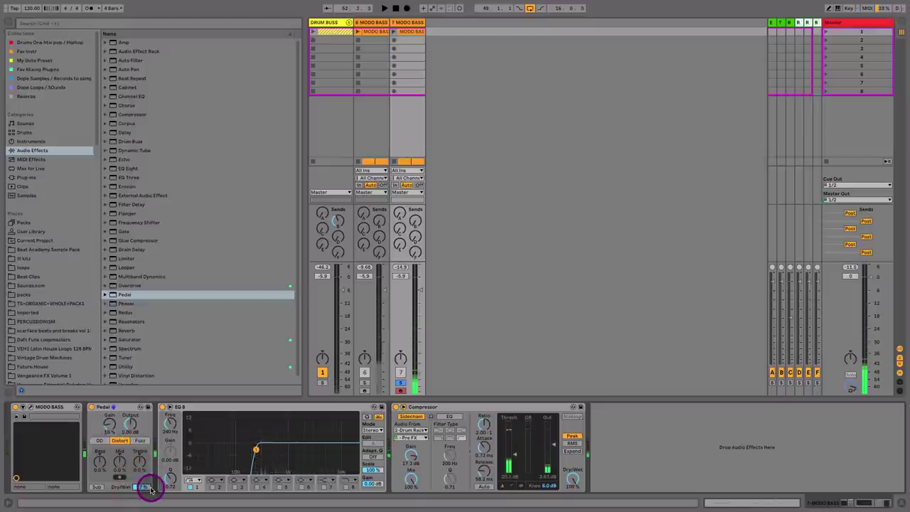
Soften the EQ Eight low-cut slope and set its frequency to about 215 Hz during playback.
click(257, 451)
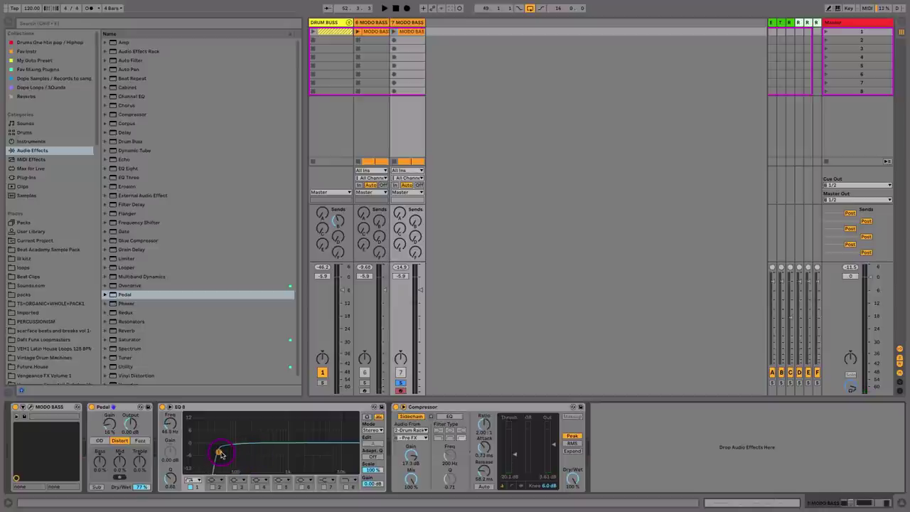
key(space)
drag(219, 452, 241, 453)
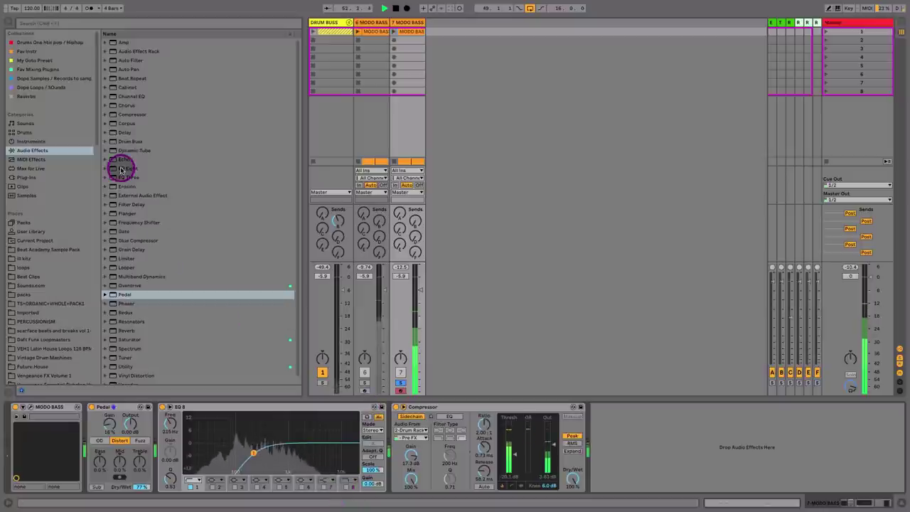
Insert Chorus between EQ Eight and the Compressor and set its dry/wet to 52%.
click(126, 106)
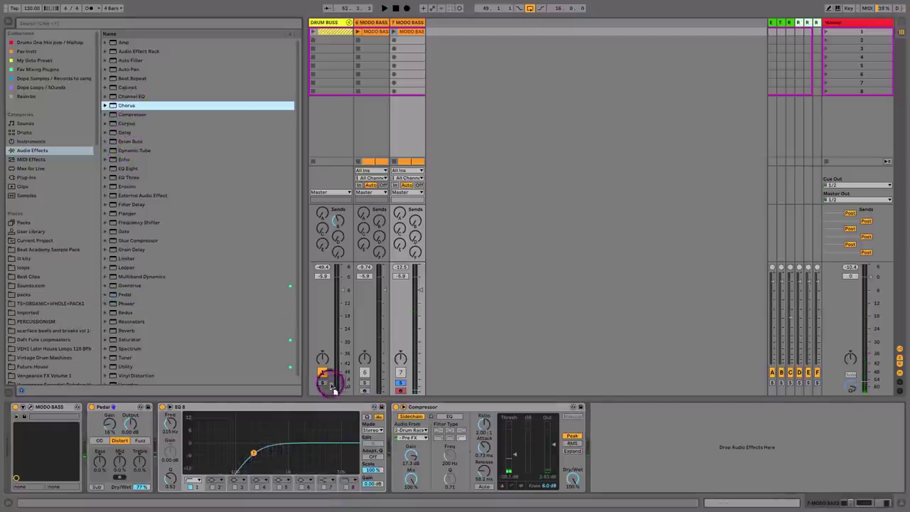
drag(399, 418, 403, 420)
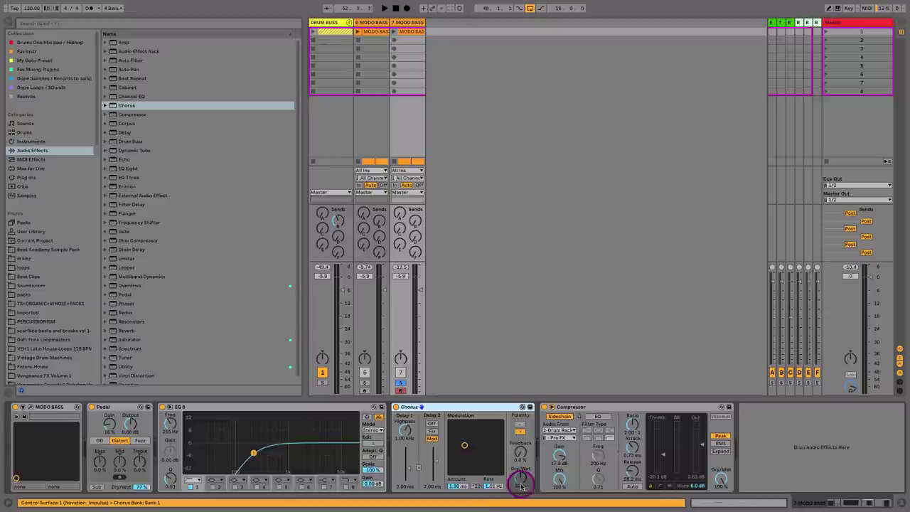
key(space)
drag(520, 483, 520, 477)
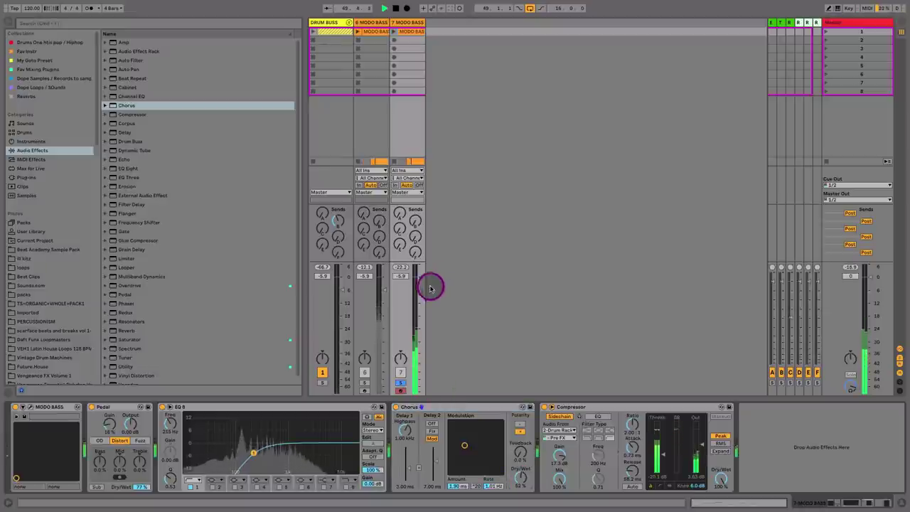
Lower the duplicate bass track's volume to about -7 dB and adjust its compressor's ratio against playback.
drag(427, 284, 420, 292)
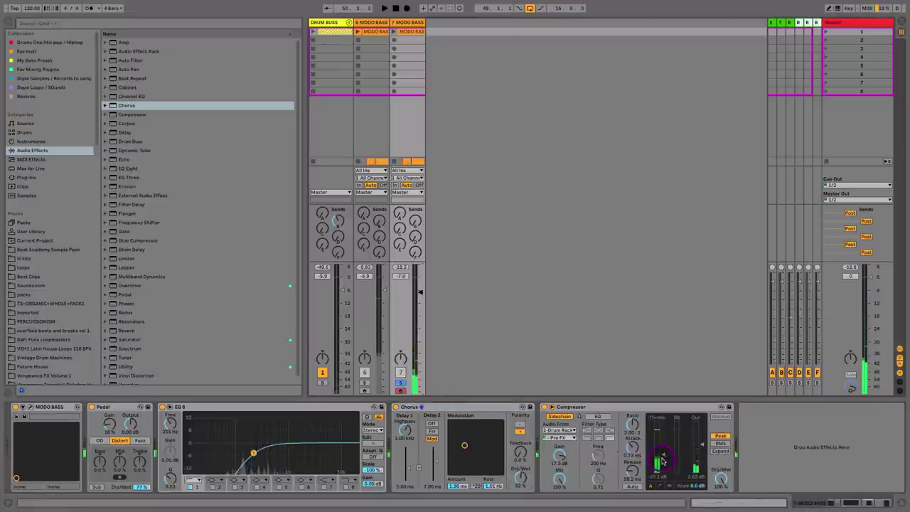
key(space)
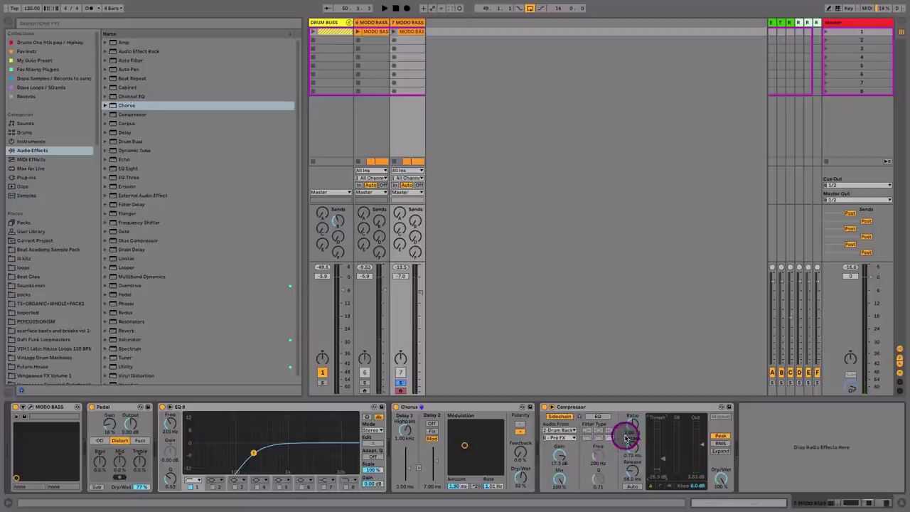
key(space)
drag(631, 430, 631, 428)
Load Serum from the Fav Instr collection onto the 8 MIDI track and reposition its window clear of the browser.
click(41, 178)
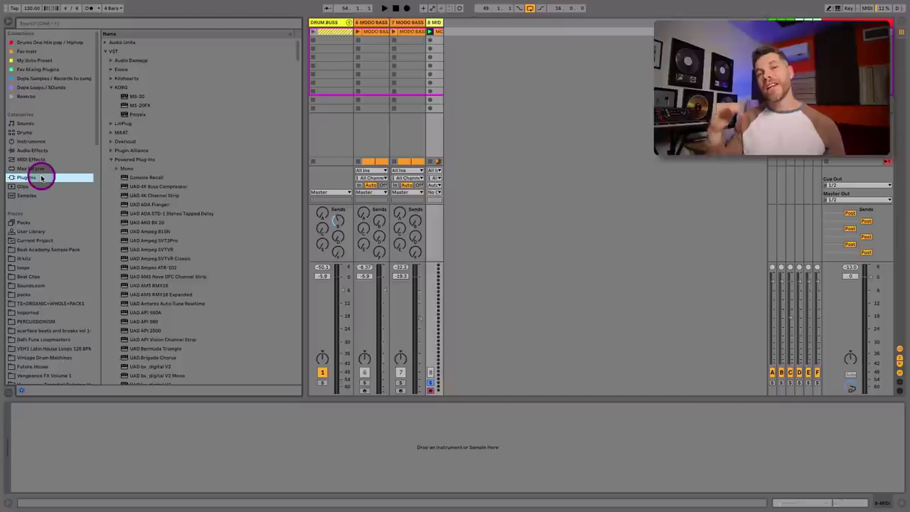
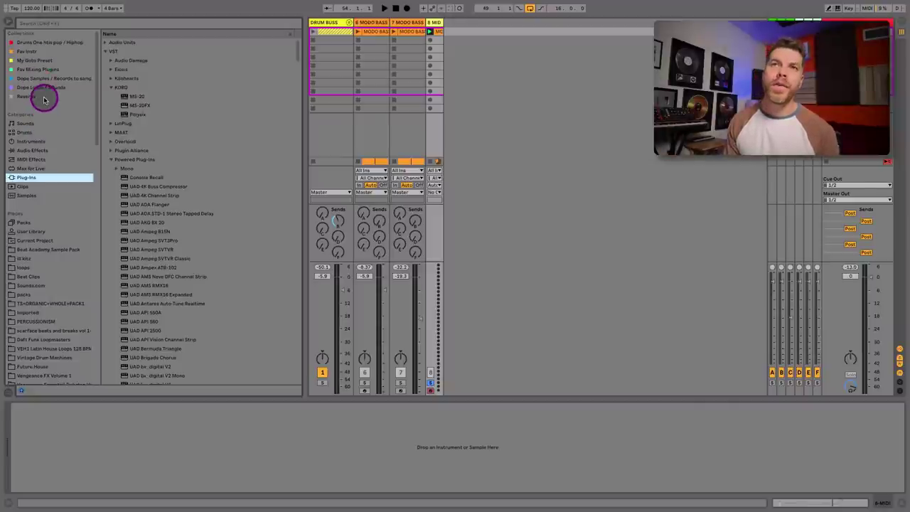
click(58, 51)
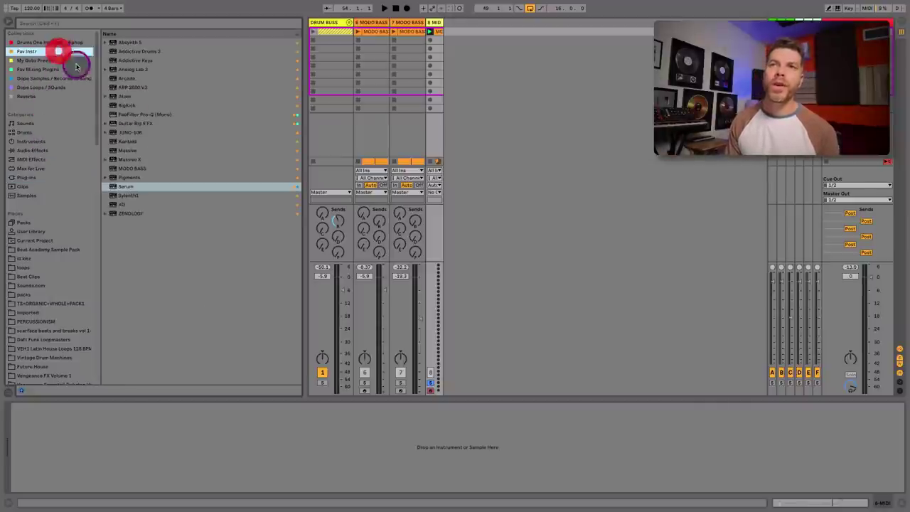
click(119, 186)
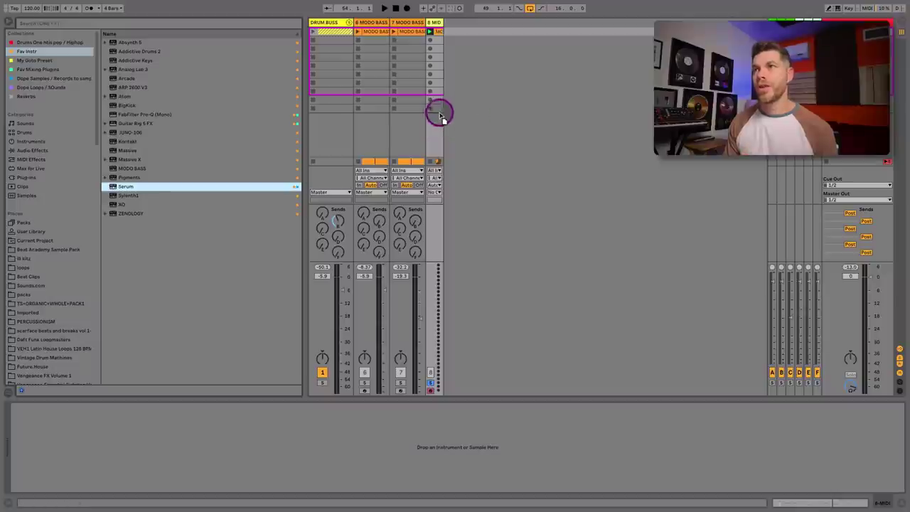
drag(434, 113, 434, 114)
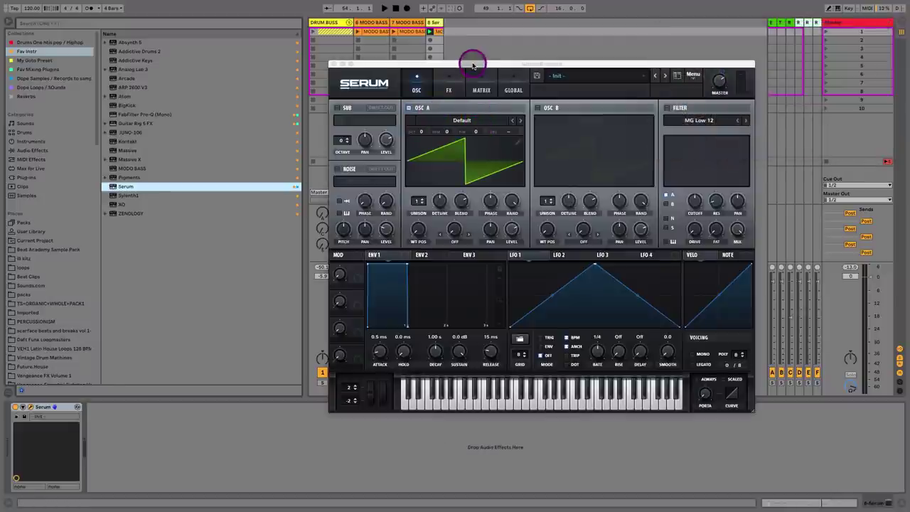
drag(473, 65, 563, 71)
click(560, 145)
drag(472, 69, 482, 33)
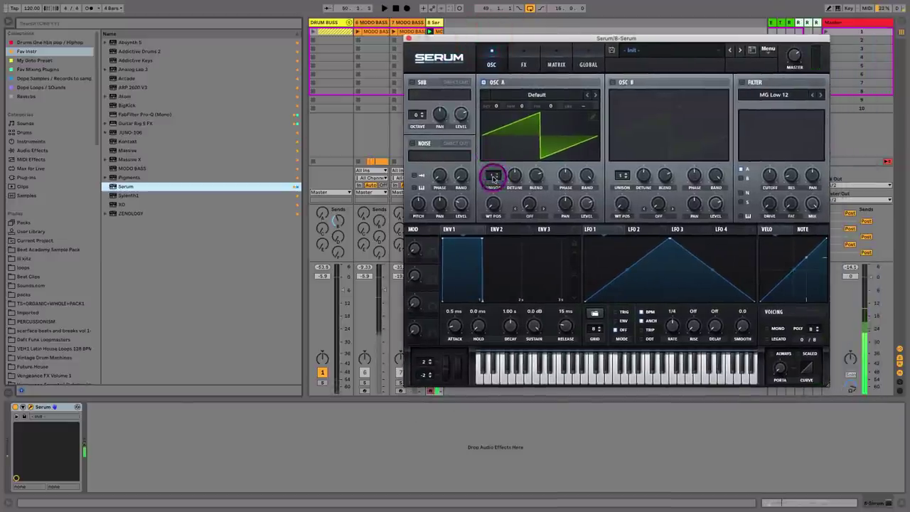
Set Serum's OSC A unison to 4 voices and reduce its detune while listening.
drag(494, 179, 493, 146)
key(space)
drag(514, 187, 513, 214)
key(space)
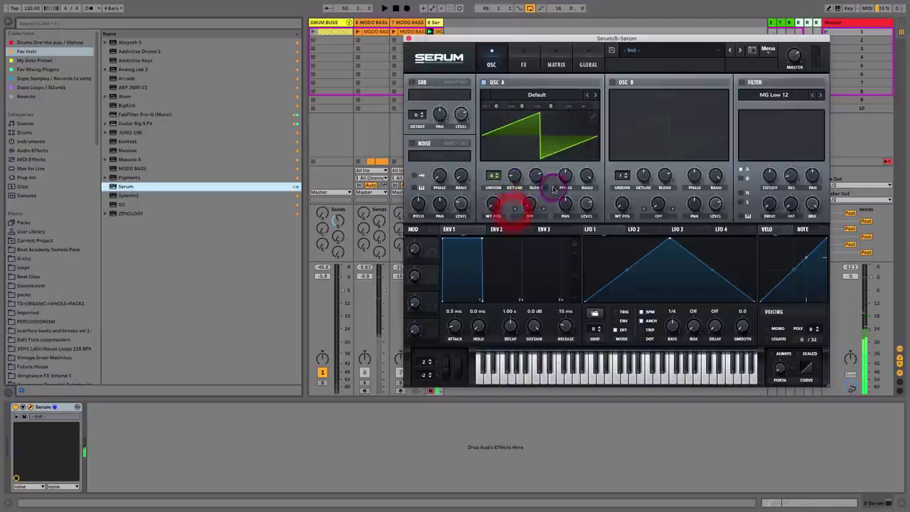
Enable OSC B in Serum, set its octave to -1, and reduce its level during playback.
click(613, 83)
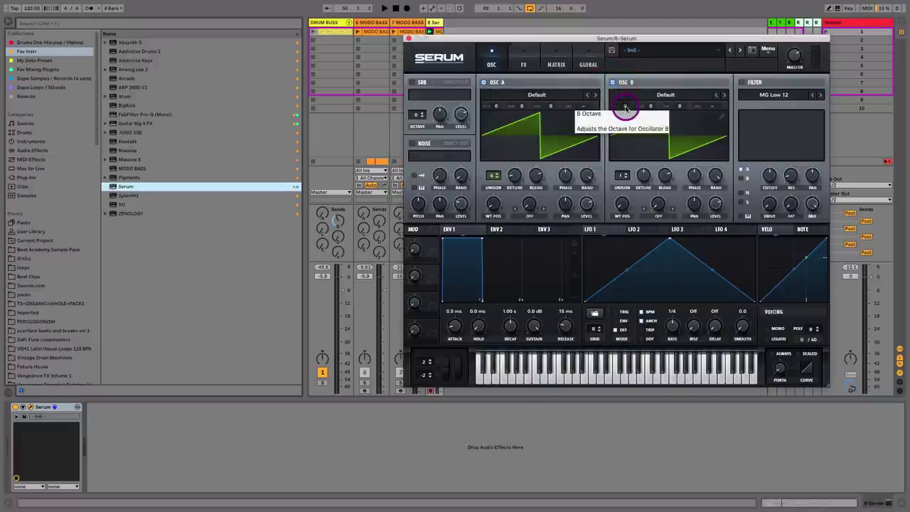
drag(624, 108, 625, 119)
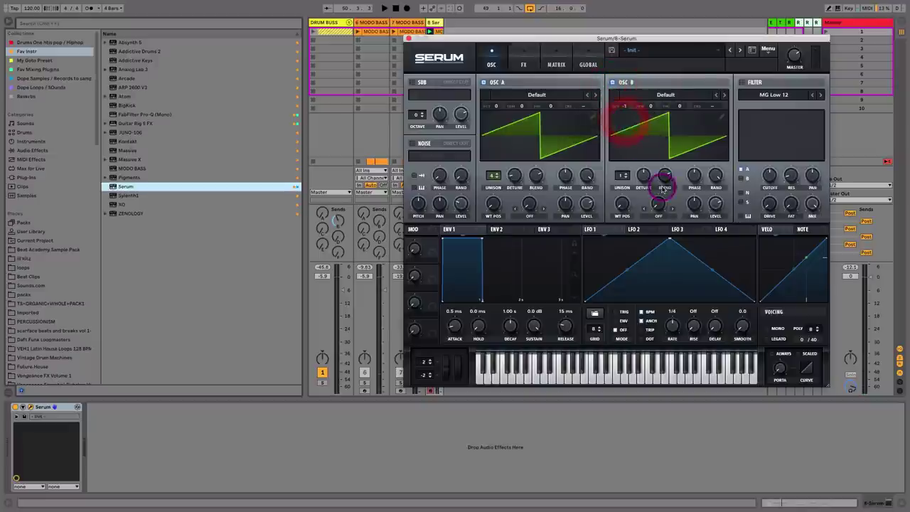
key(space)
drag(723, 204, 714, 240)
key(space)
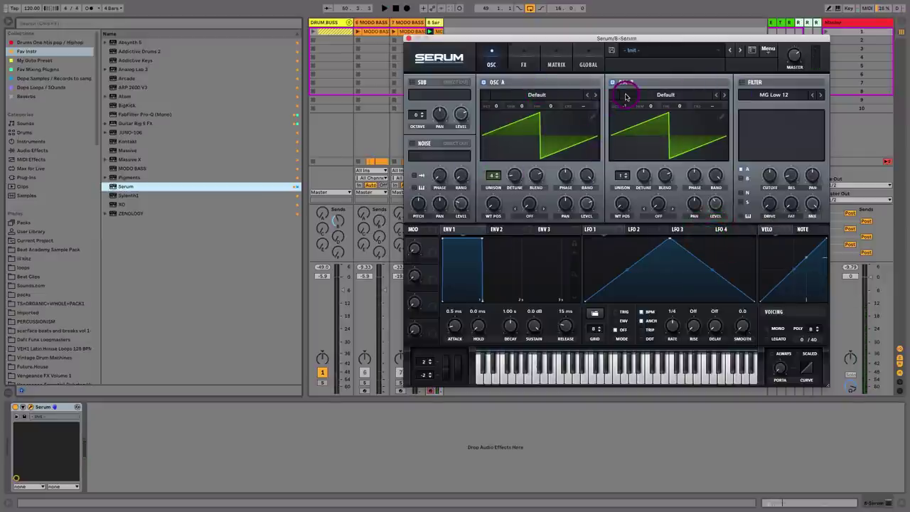
Enable Serum's MG Low 12 filter, route OSC B through it as well, and lower the cutoff during playback.
click(665, 113)
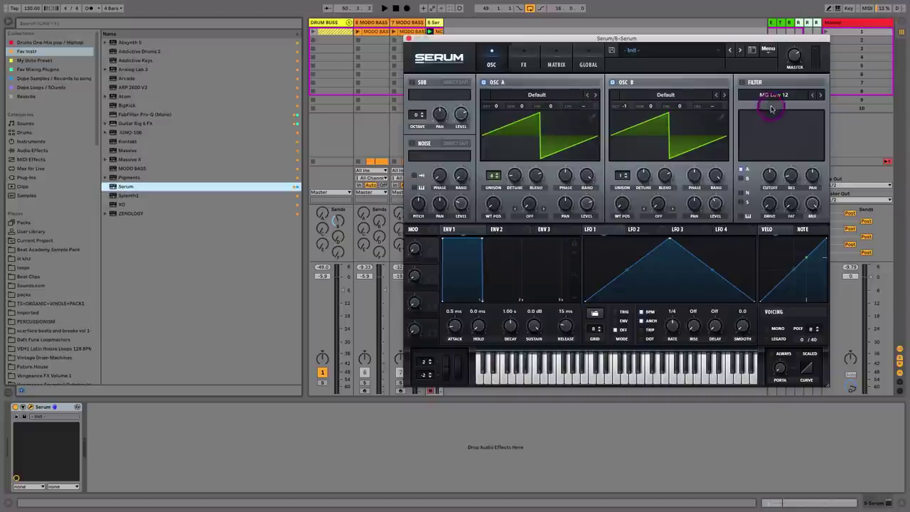
click(742, 82)
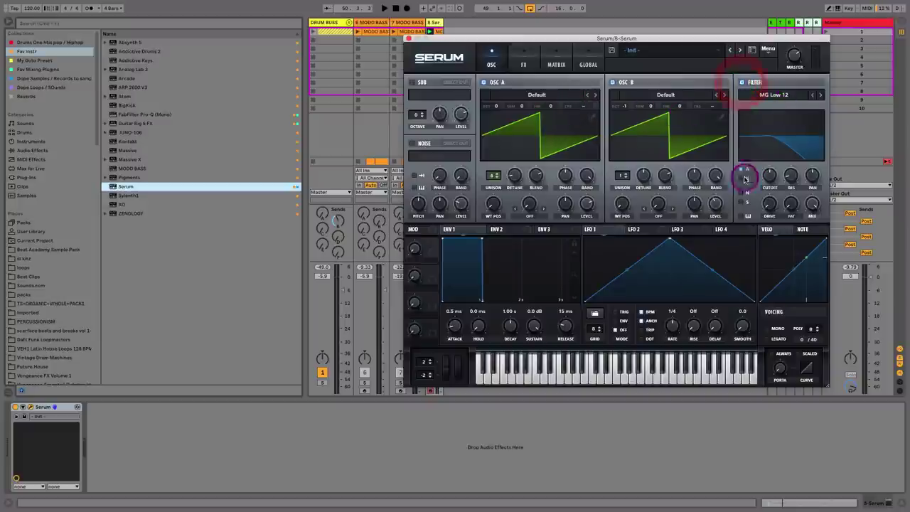
key(space)
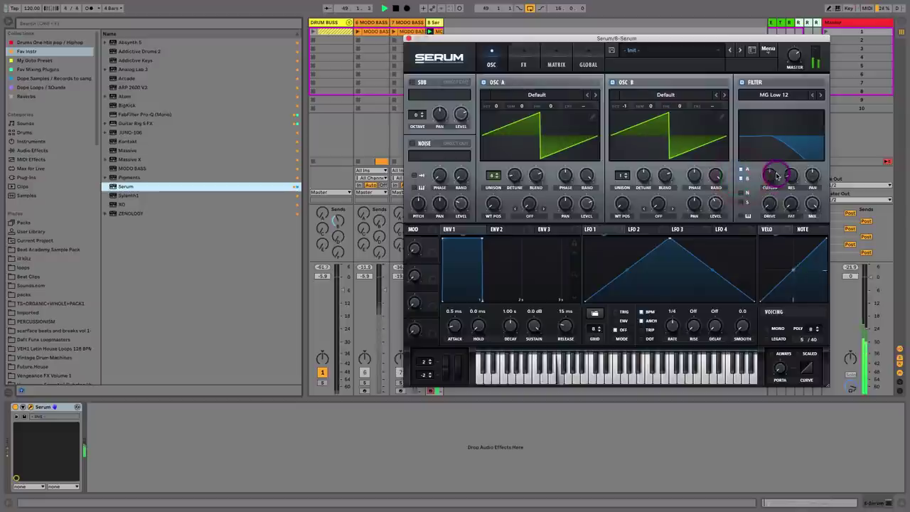
drag(773, 177, 773, 180)
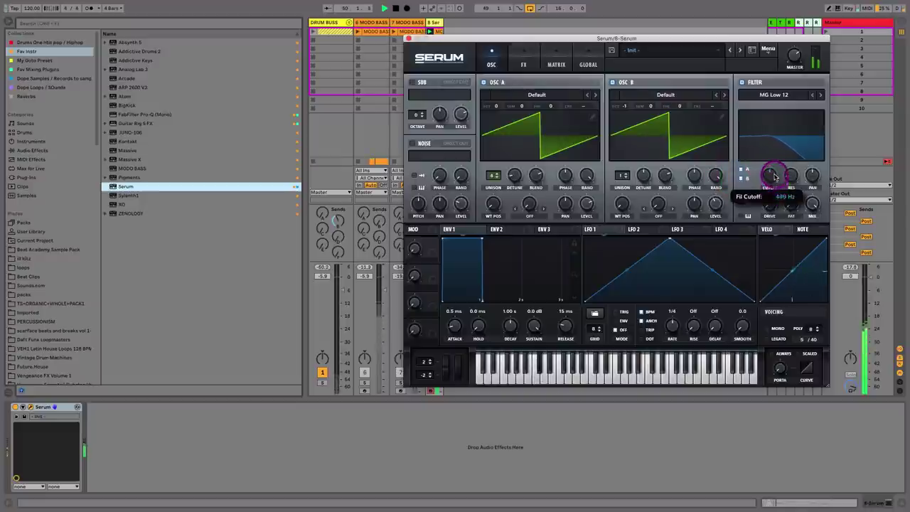
click(775, 176)
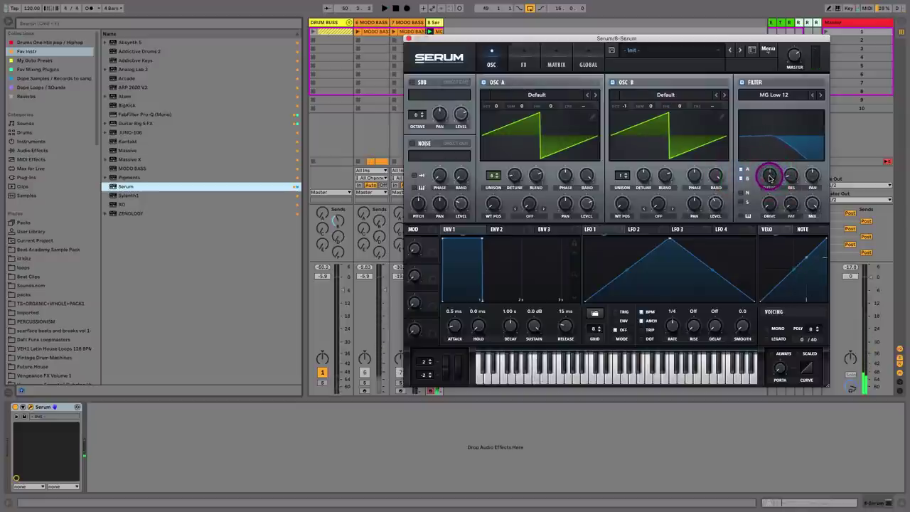
mouse_move(770, 178)
mouse_down()
mouse_move(771, 217)
mouse_move(772, 193)
mouse_move(763, 203)
mouse_move(772, 162)
mouse_move(770, 186)
mouse_up()
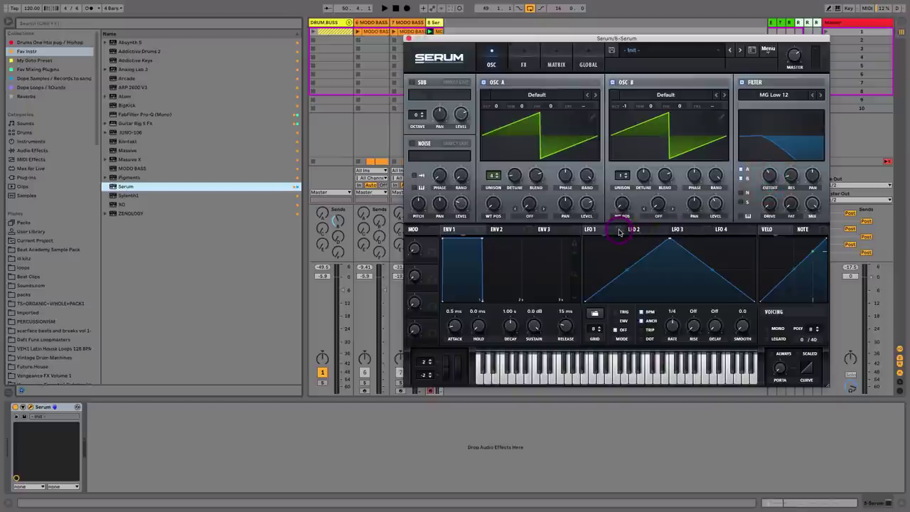
Assign LFO 1 to the filter cutoff, then lower the LFO's peak and bend both slopes inward.
drag(635, 229, 768, 176)
key(space)
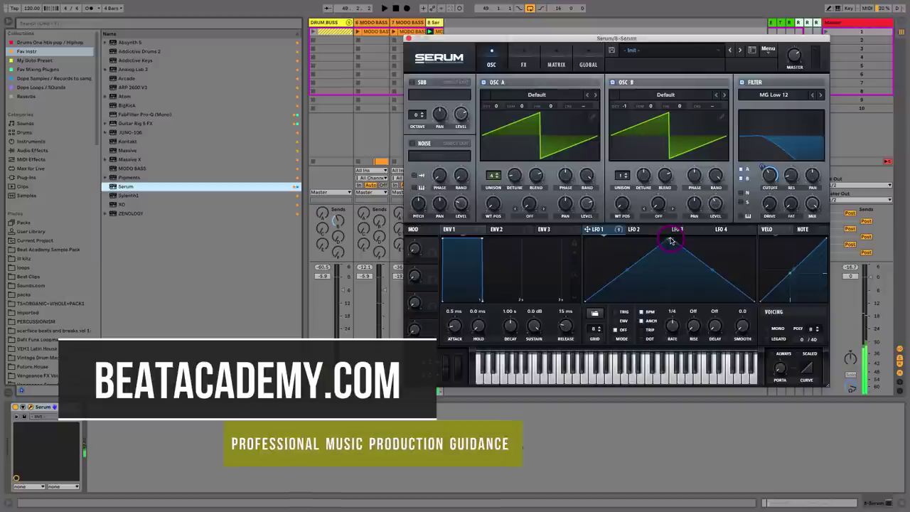
drag(671, 238, 670, 257)
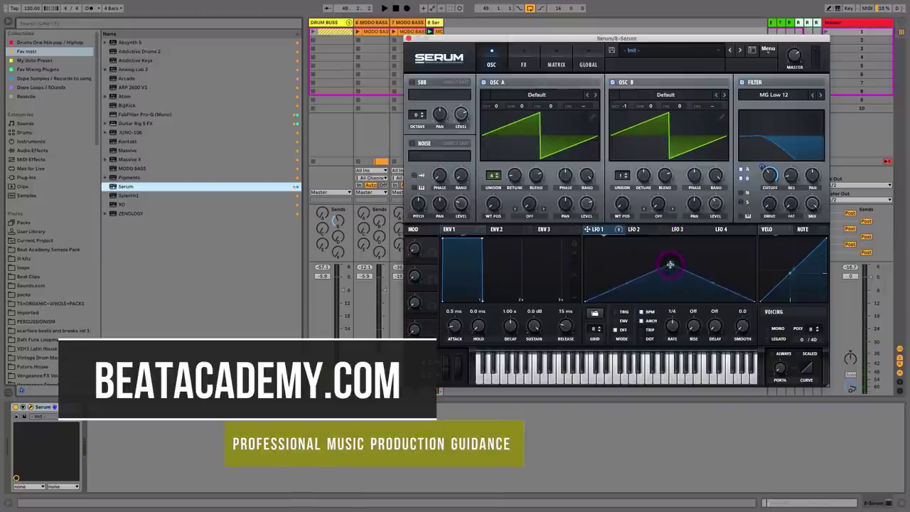
drag(628, 286, 633, 291)
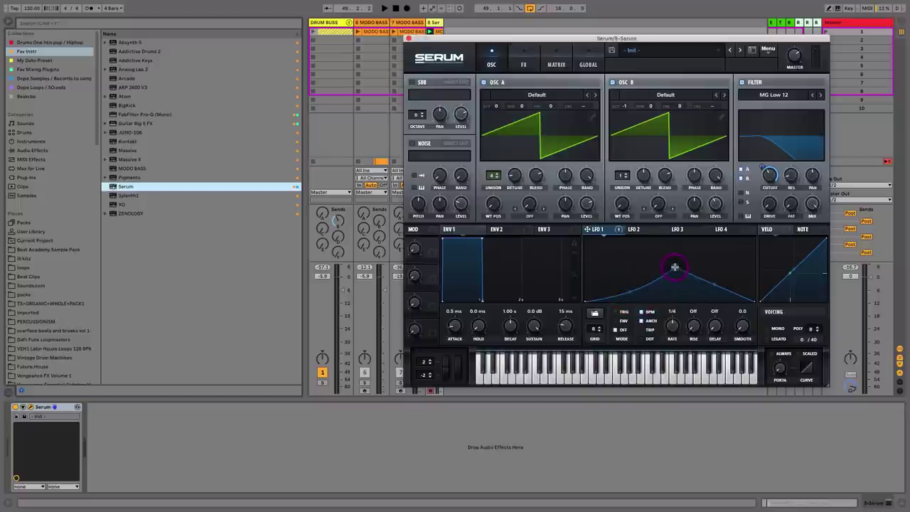
key(space)
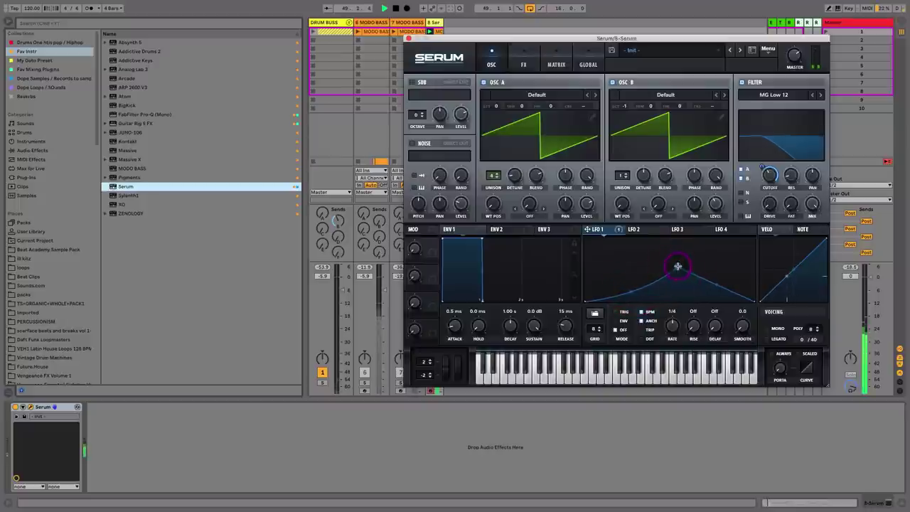
click(678, 266)
drag(714, 284, 715, 286)
Adjust Serum's filter cutoff and raise the filter drive slightly while checking the sound in playback.
click(770, 178)
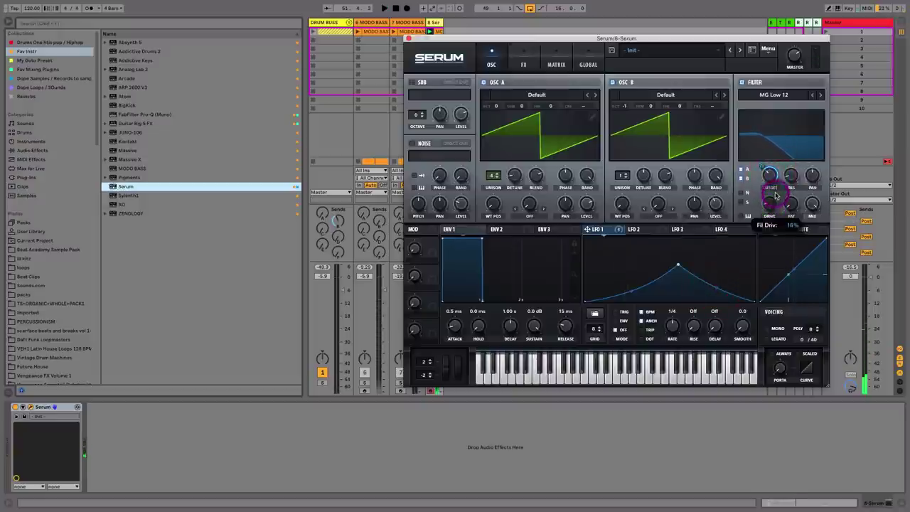
click(771, 206)
key(space)
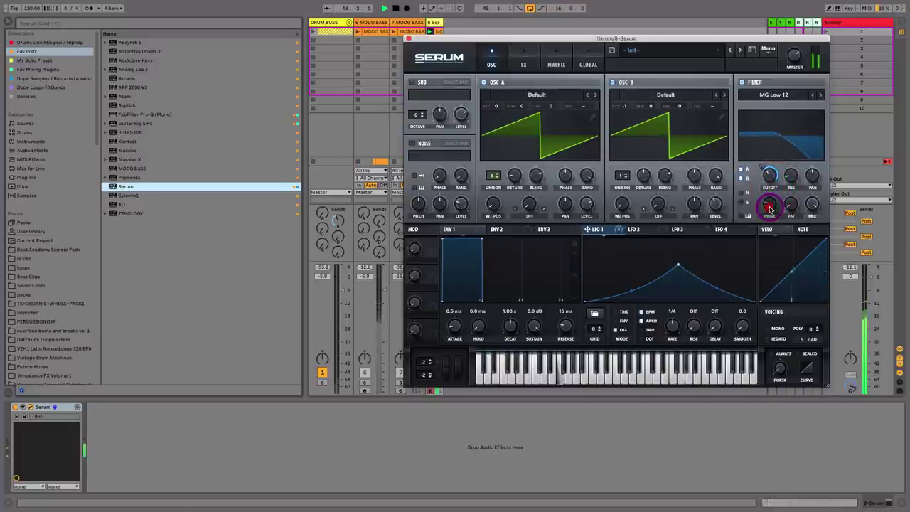
Fine-tune the height of LFO 1's peak and switch Serum's voicing to Mono.
click(677, 264)
drag(678, 264, 677, 268)
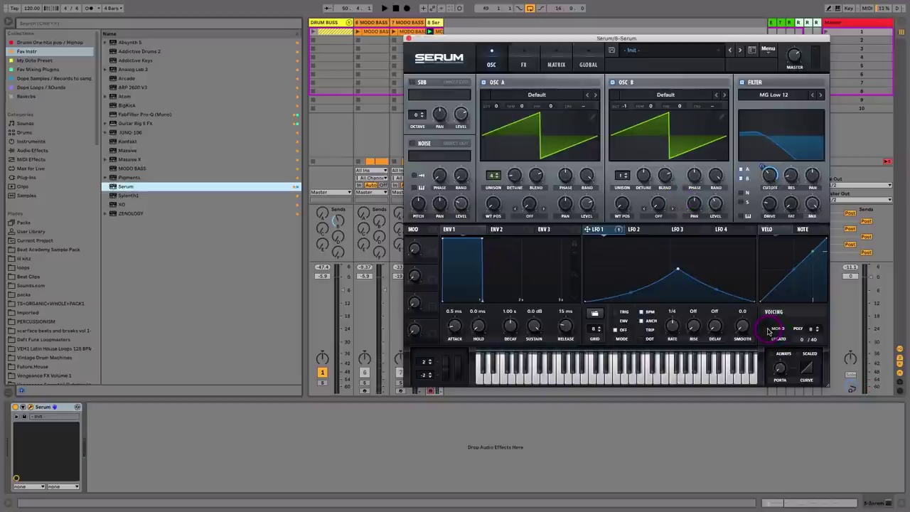
key(space)
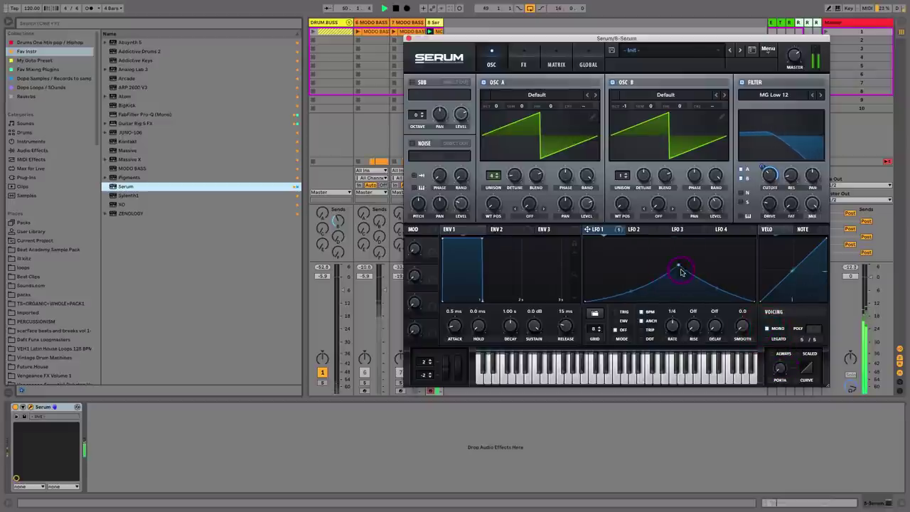
Enable Serum's Distortion effect, set its type to Tape Sat., and adjust its drive during playback.
click(536, 77)
click(525, 65)
click(429, 89)
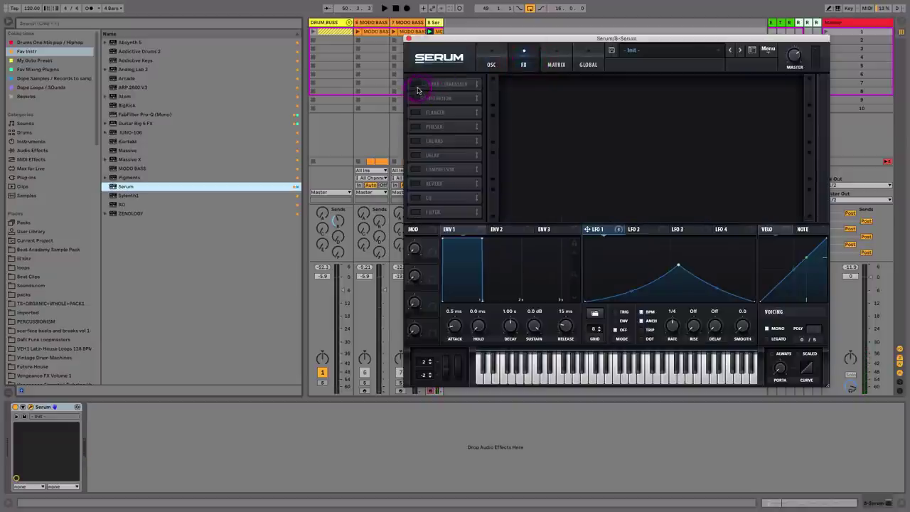
click(414, 100)
click(574, 93)
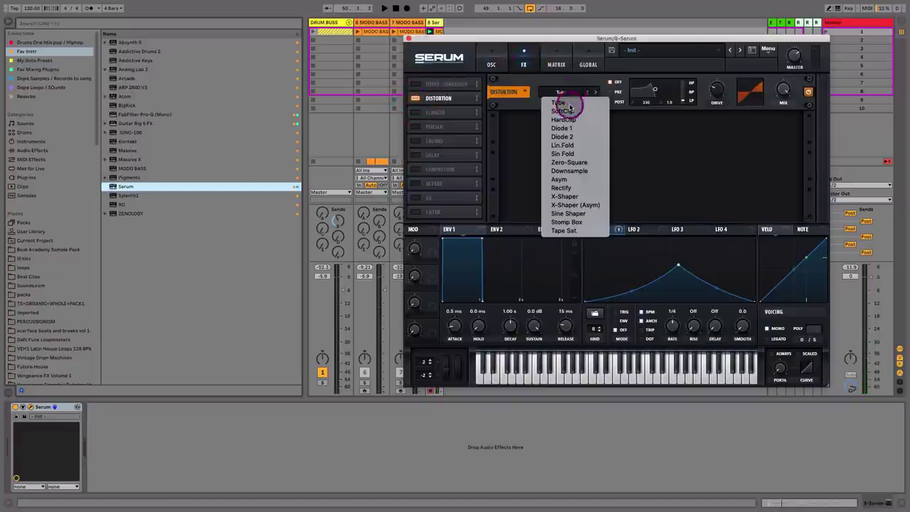
click(586, 235)
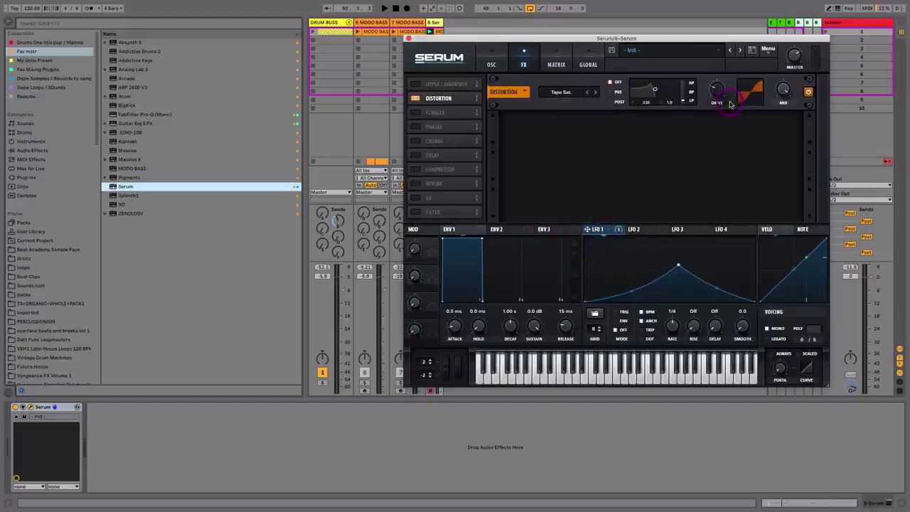
drag(717, 88, 717, 92)
key(space)
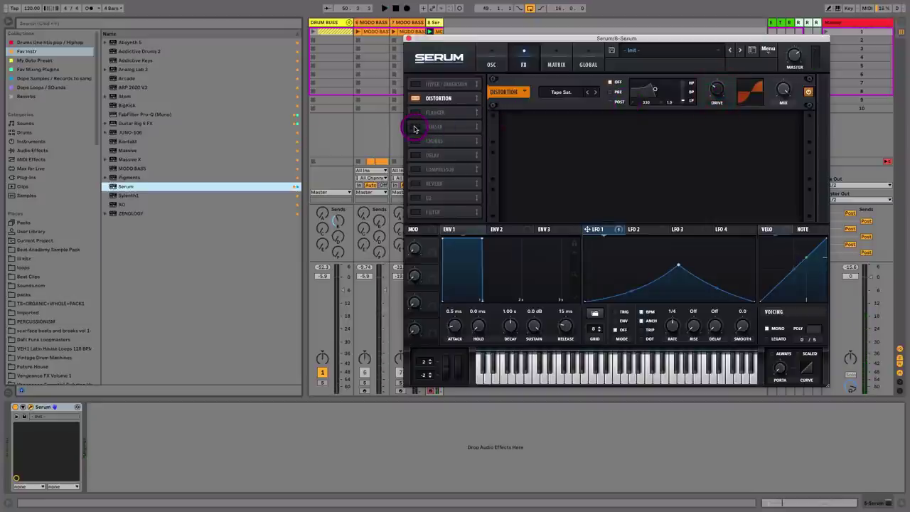
Enable Serum's Phaser with a reduced mix and a BPM-synced rate of one bar, and close the plug-in window.
click(415, 129)
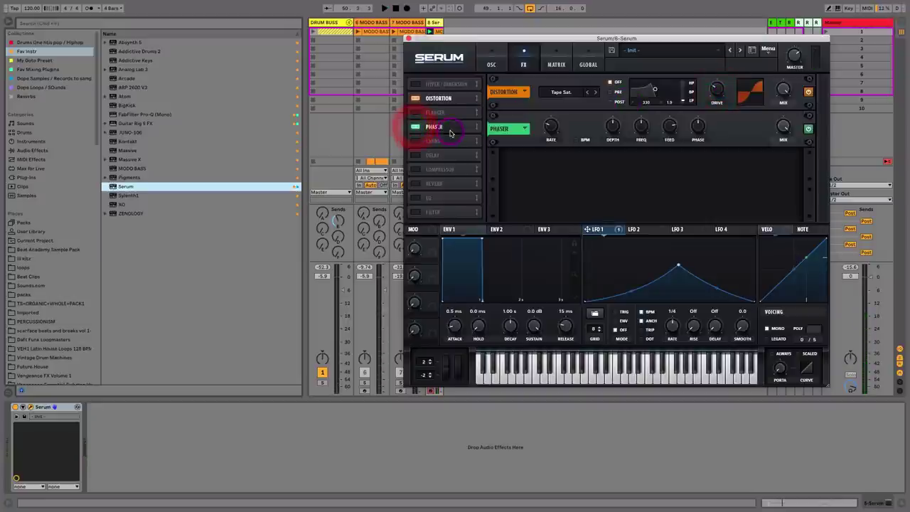
drag(787, 128, 785, 144)
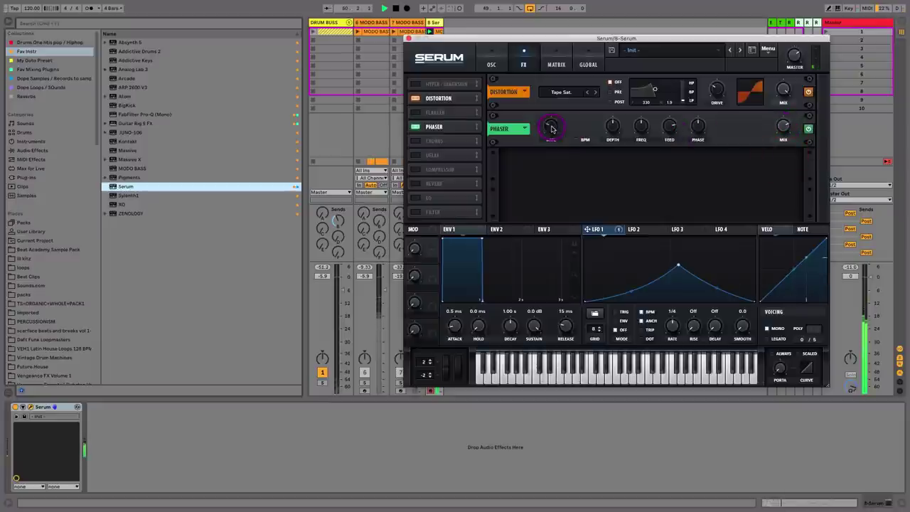
click(576, 142)
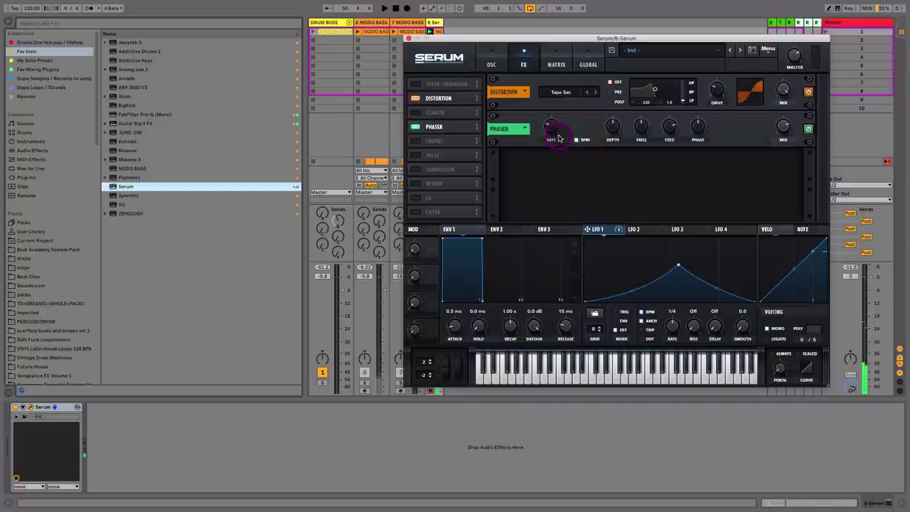
drag(552, 130, 555, 121)
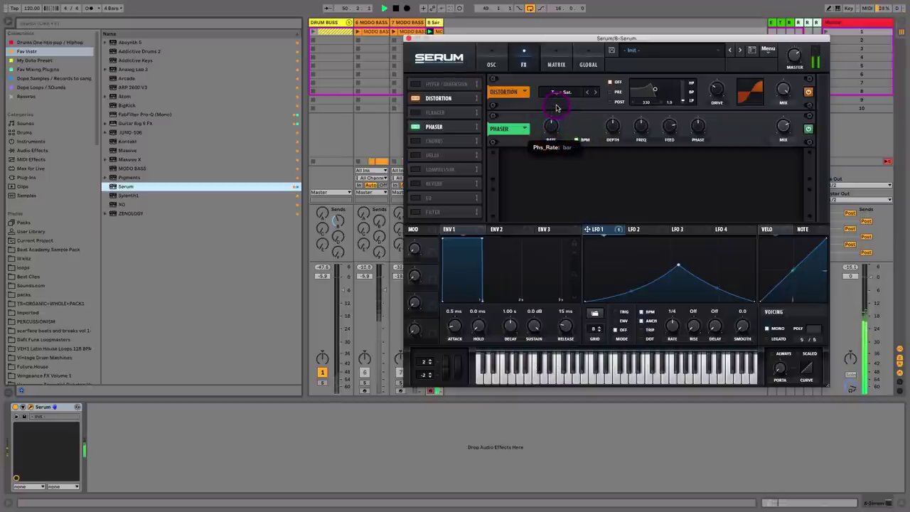
drag(556, 108, 556, 109)
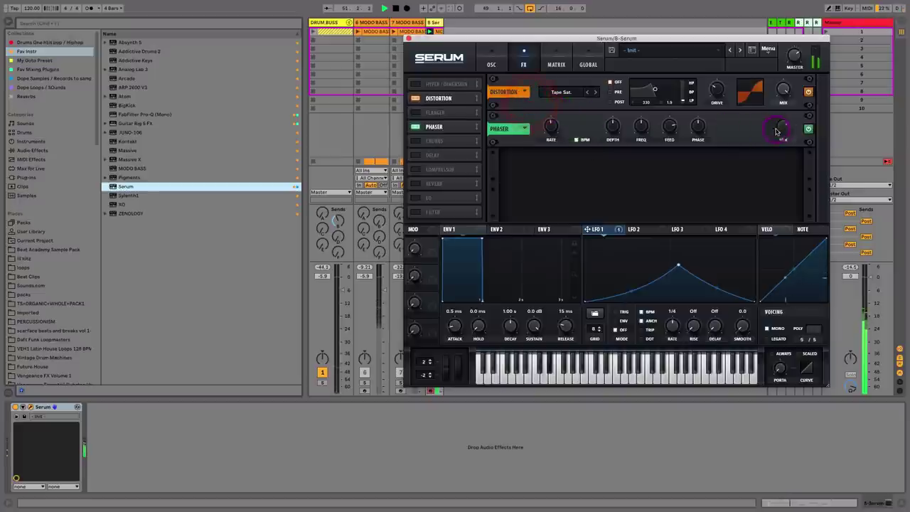
click(408, 39)
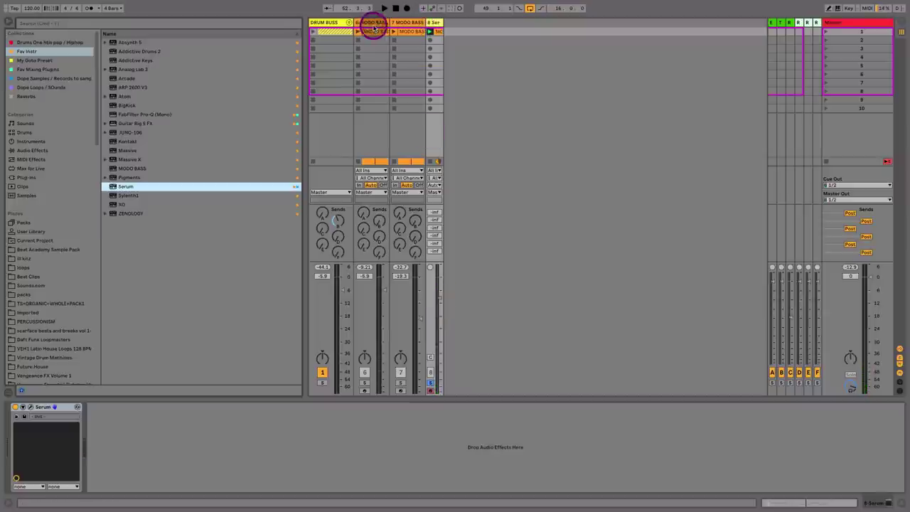
Copy the sidechained Compressor from track 6 MODO BASS onto the Serum track after the instrument.
click(377, 22)
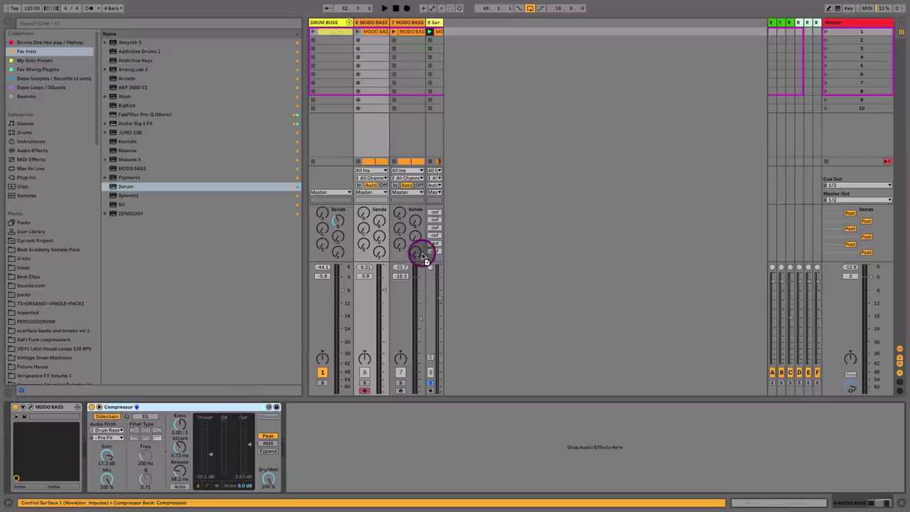
click(430, 119)
click(420, 22)
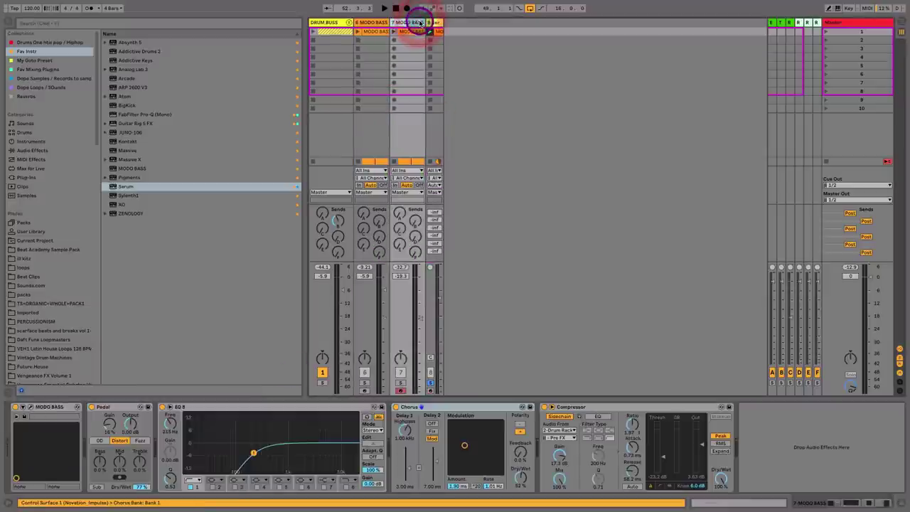
click(434, 22)
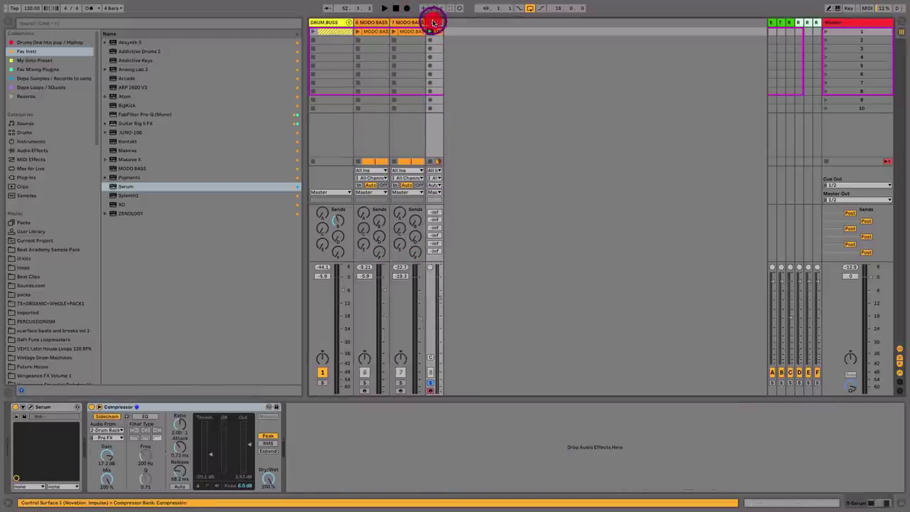
Unsolo the Serum track and lower its volume while the full groove plays.
click(431, 385)
key(space)
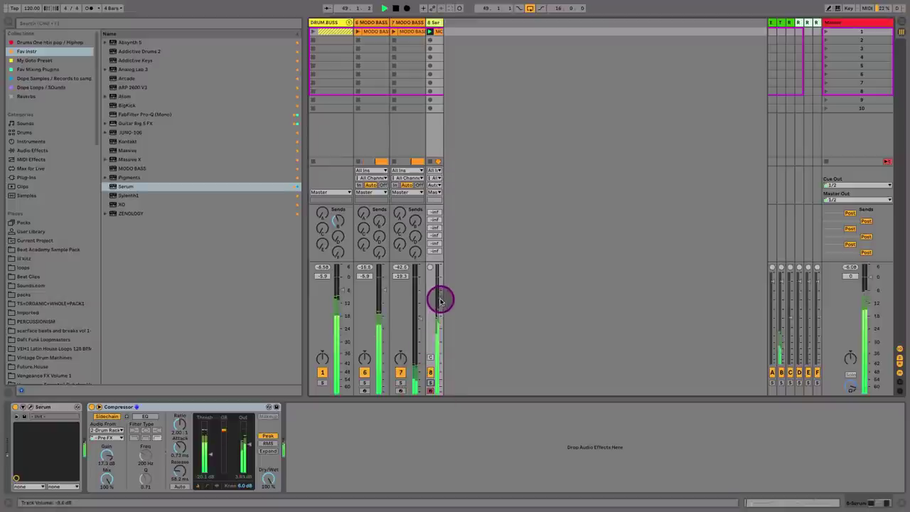
drag(439, 300, 439, 309)
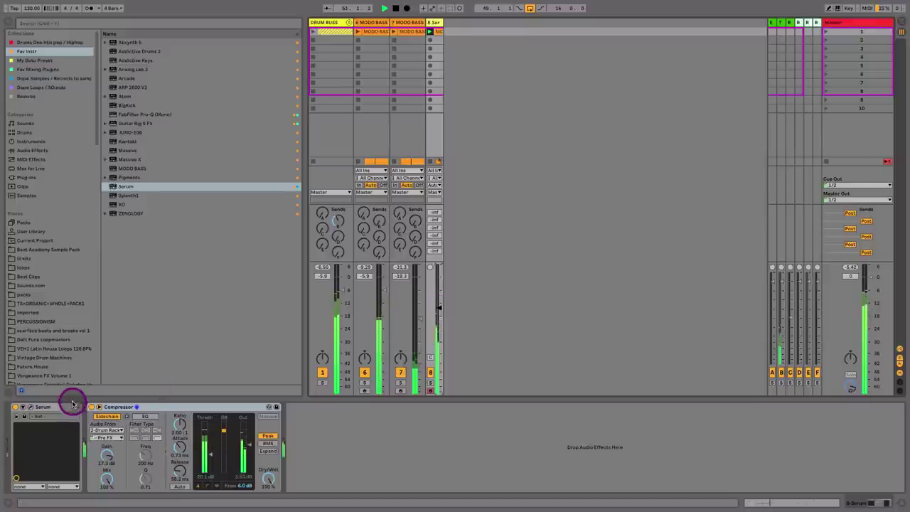
Reopen Serum and refine LFO 1 by lowering its peak slightly and adjusting the rising slope's curve.
click(30, 407)
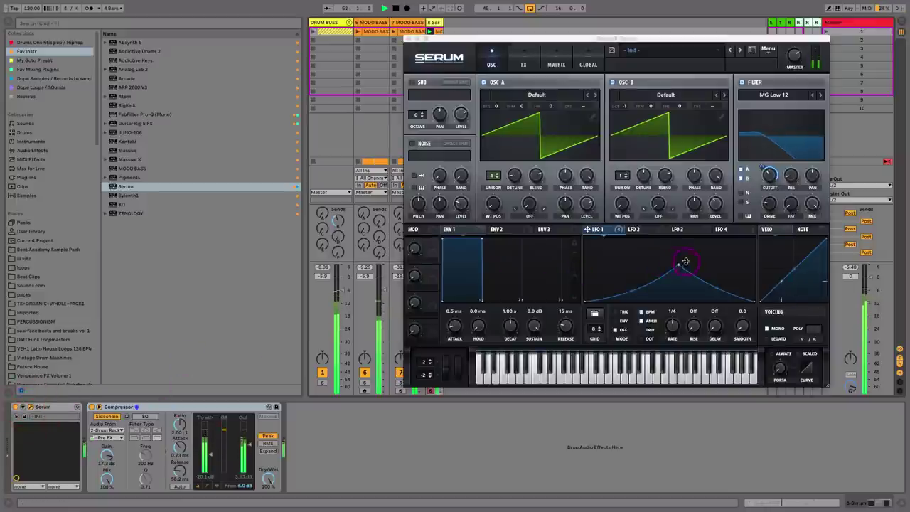
drag(686, 263, 678, 269)
mouse_move(632, 293)
mouse_down()
mouse_move(657, 287)
mouse_move(661, 274)
mouse_move(632, 279)
mouse_move(633, 293)
mouse_up()
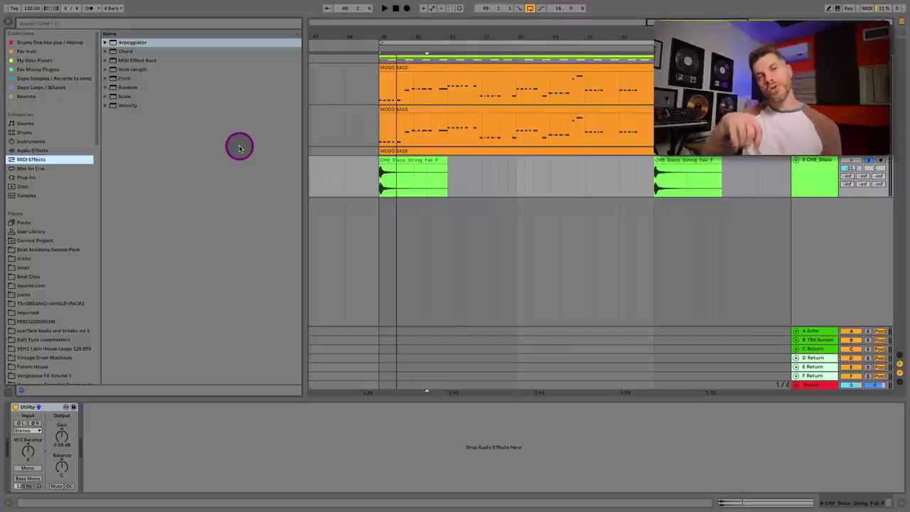
Audition the soloed CH9_Disco_String_Fall_F clip at bar 49 in the arrangement.
click(419, 159)
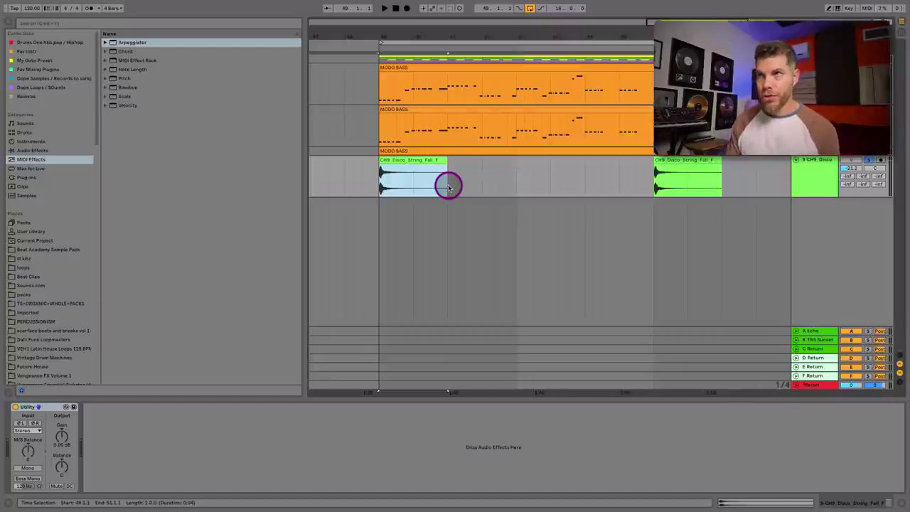
click(427, 160)
key(space)
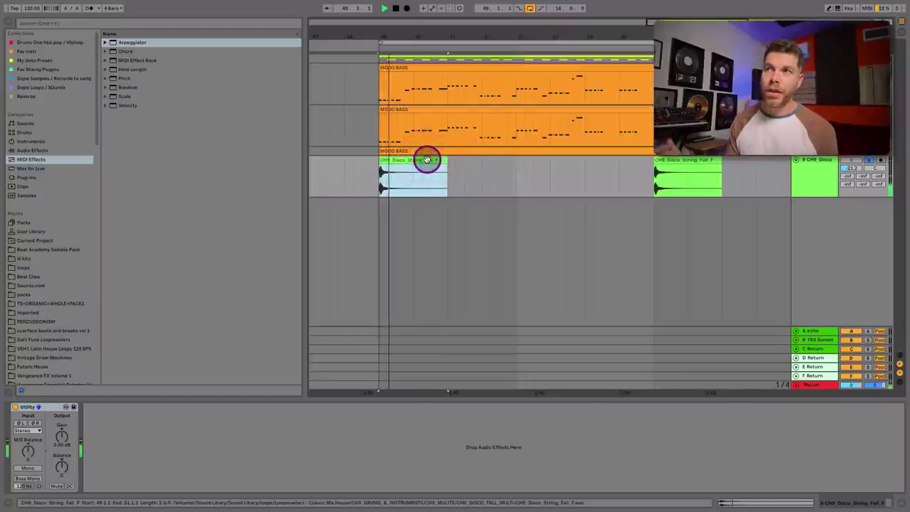
click(427, 159)
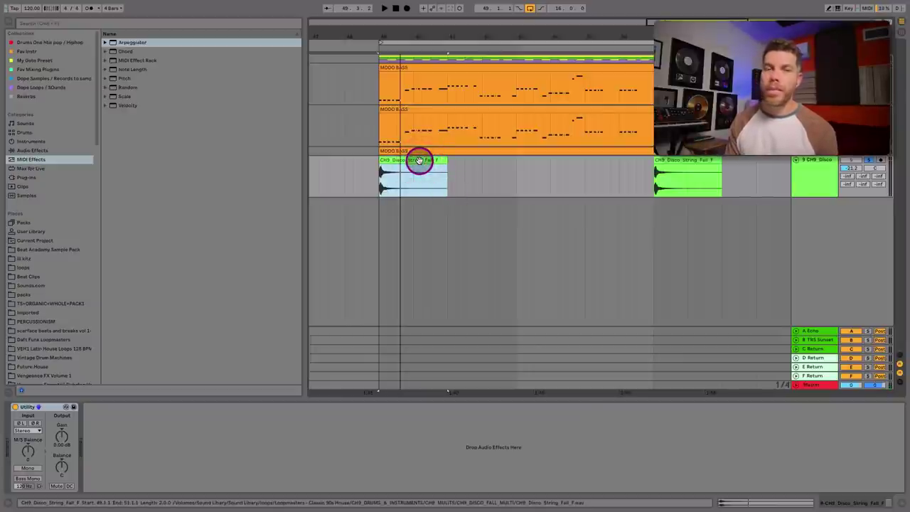
key(space)
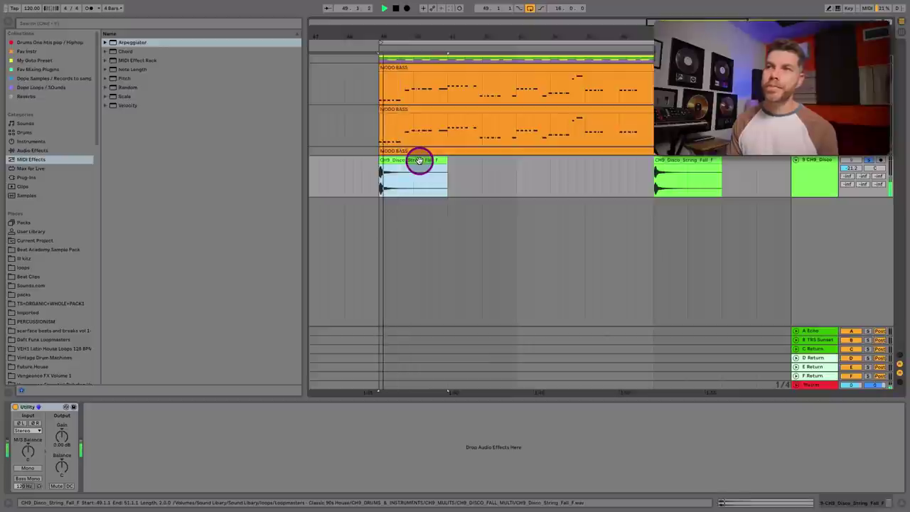
Layer the disco string fall with a copy on a new track below, transposed up 12 semitones, and solo both layers.
drag(416, 160, 415, 208)
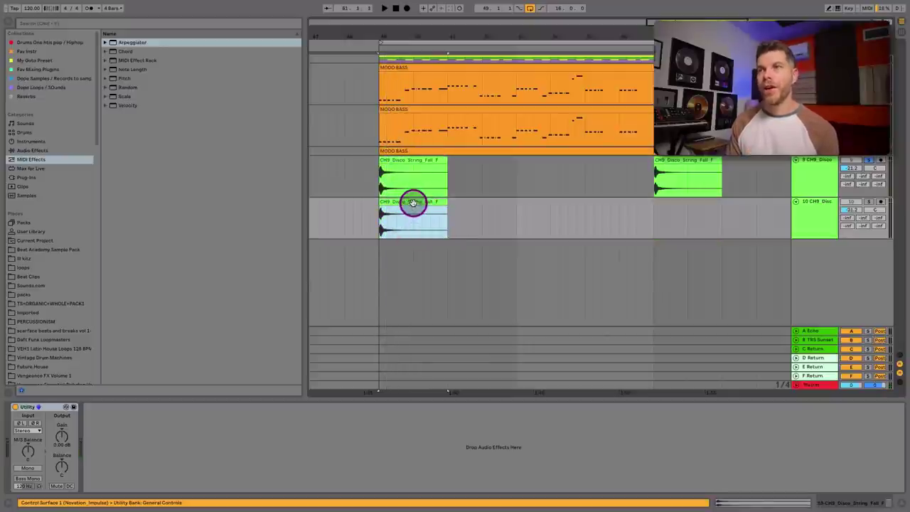
click(413, 203)
click(57, 303)
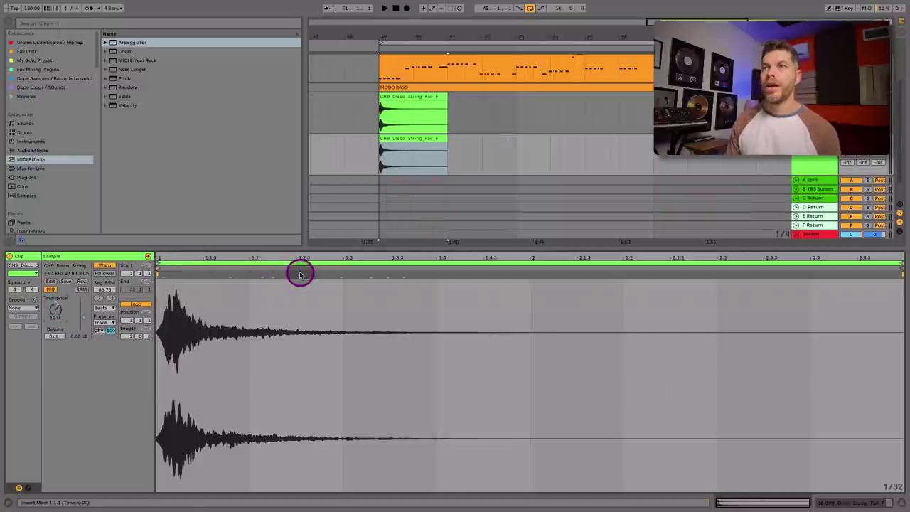
key(shift+Tab)
key(space)
super+click(872, 203)
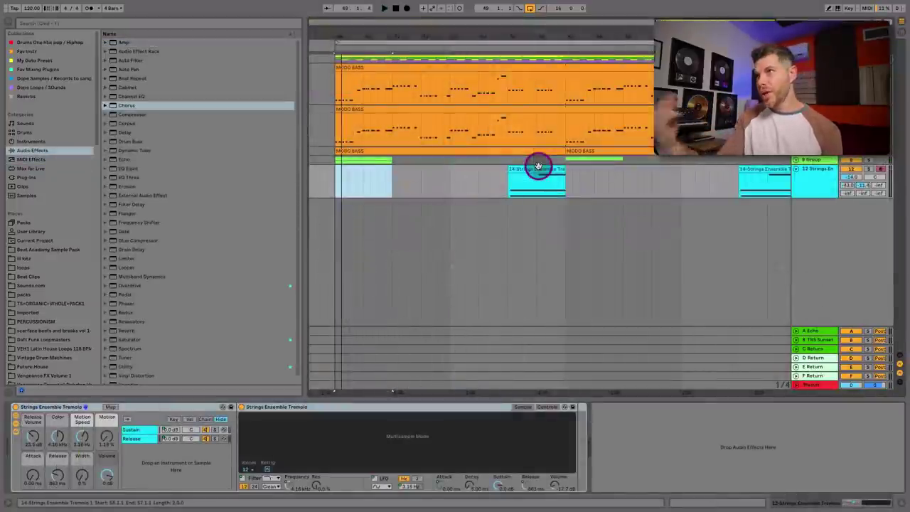
Audition the Strings Ensemble Tremolo clip at bar 55, first soloed and again with the rest of the groove.
click(538, 168)
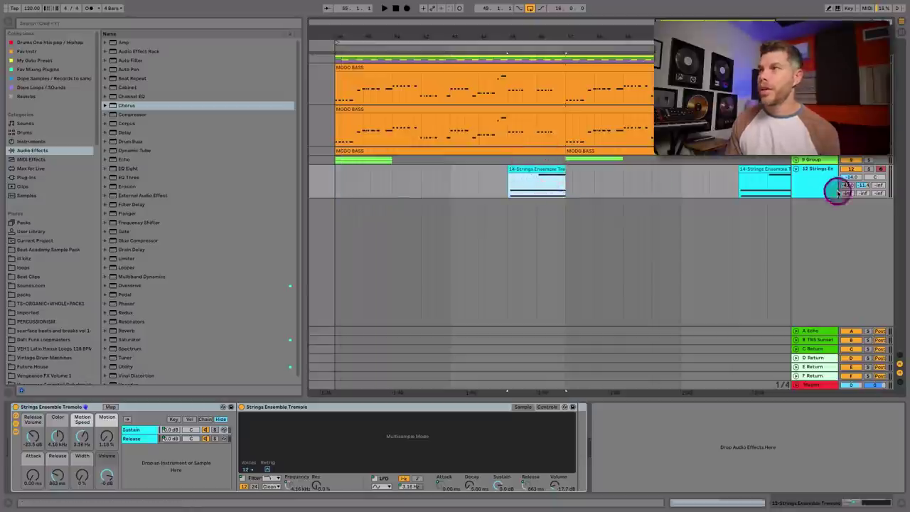
click(868, 168)
key(space)
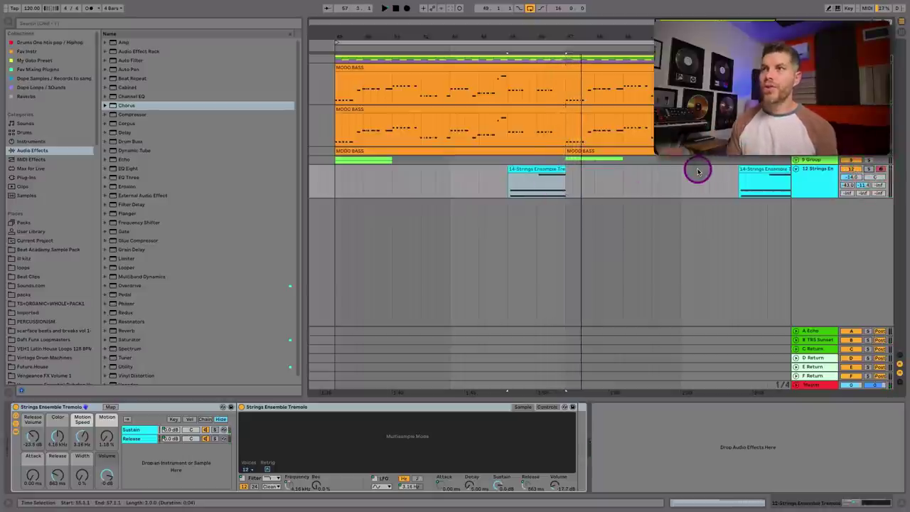
click(527, 142)
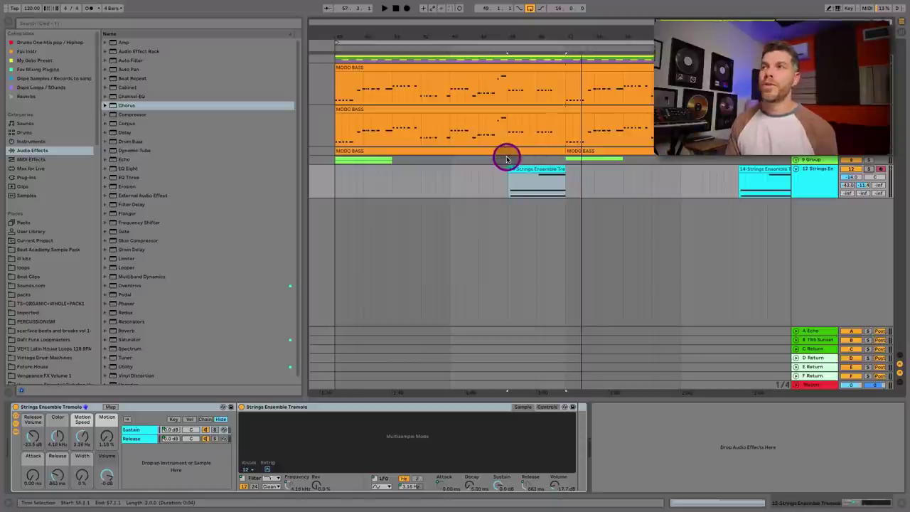
key(space)
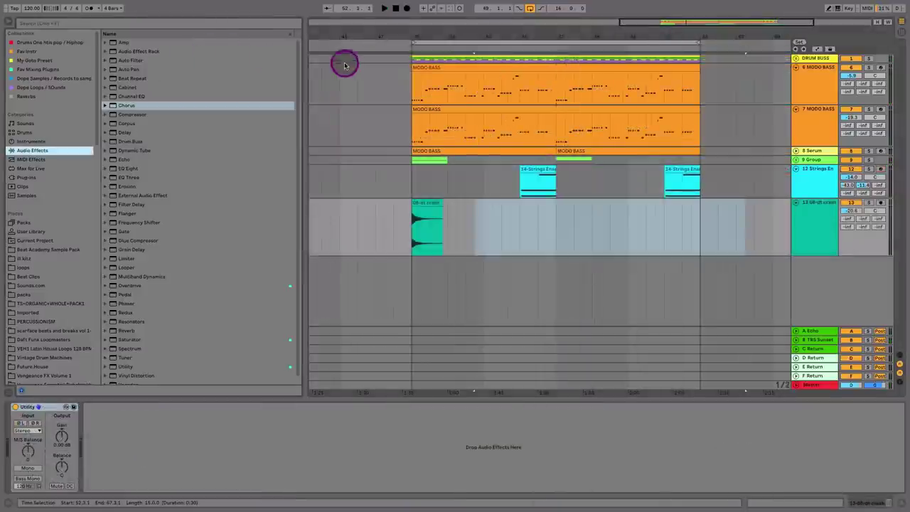
Audition the 08-dt crash clip at bar 49 and copy it along its track so the copy ends just before bar 57.
drag(433, 35, 417, 135)
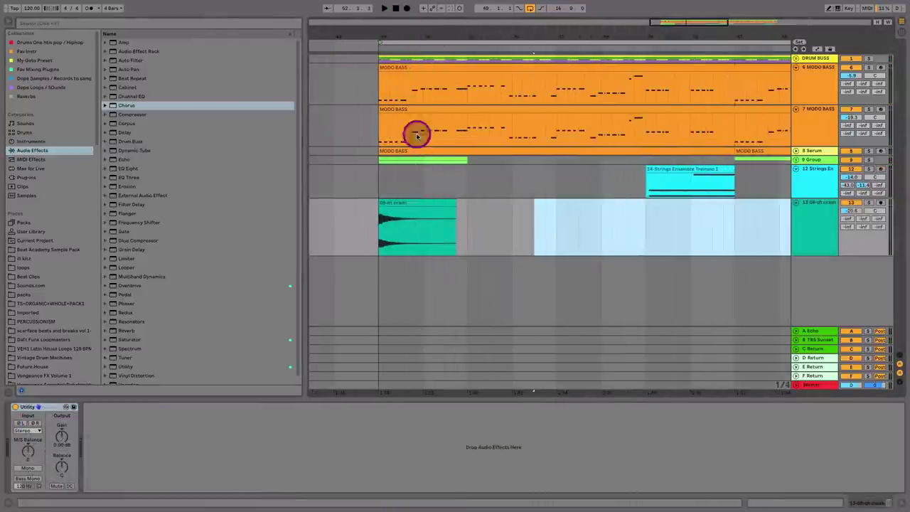
click(410, 204)
key(space)
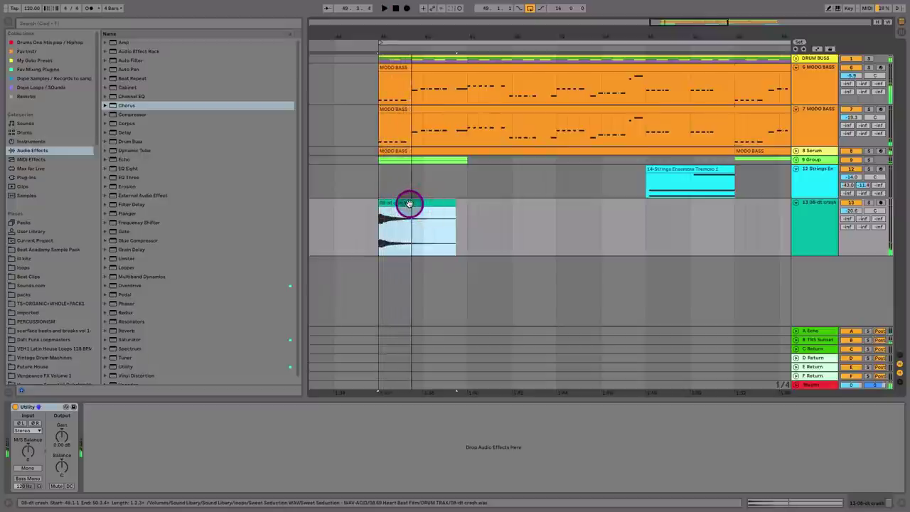
drag(410, 204, 687, 232)
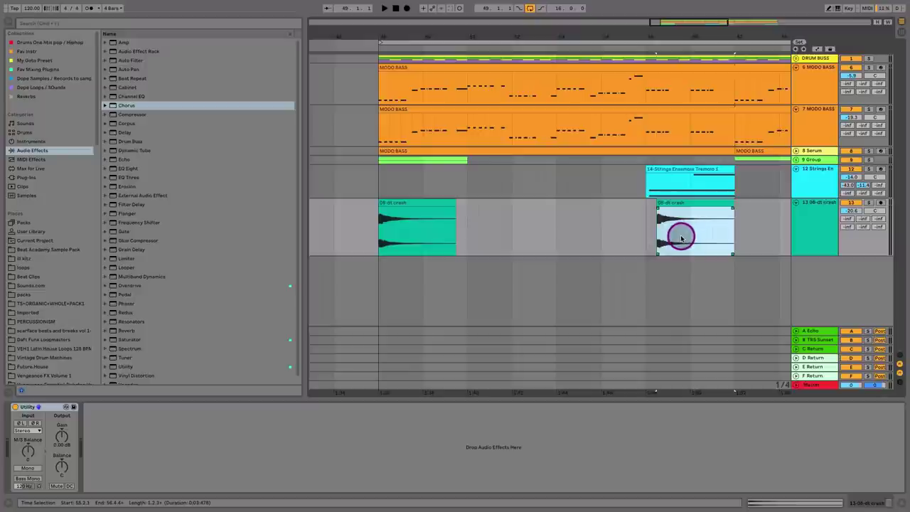
Reverse the crash copy that ends at bar 57 and audition it leading into bar 57 with the groove.
key(space)
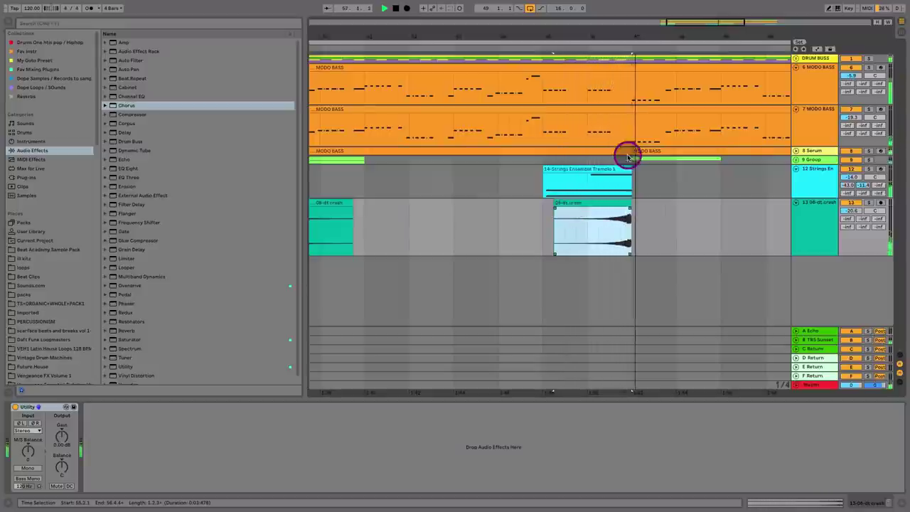
drag(630, 44, 630, 28)
key(space)
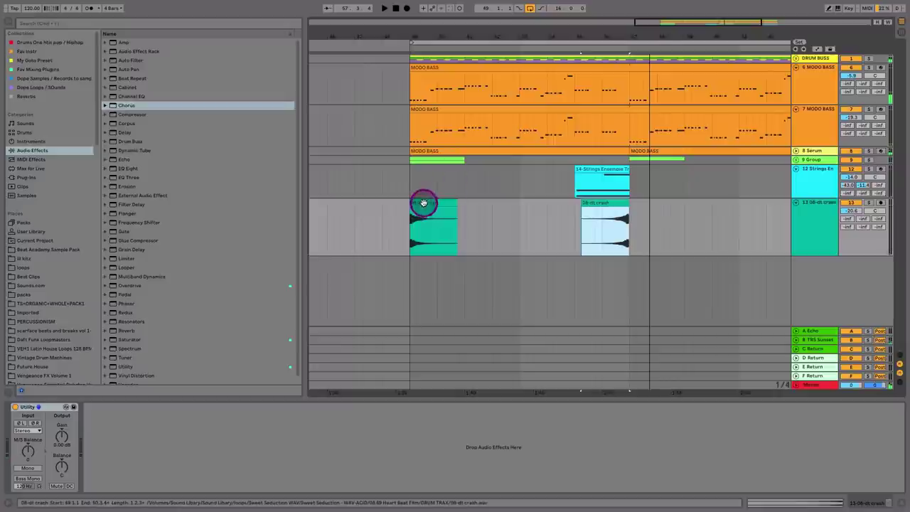
Copy the bar 49 crash to bar 57, and duplicate the tremolo strings and reversed crash so they end at bar 65.
drag(427, 203, 642, 214)
drag(722, 221, 623, 186)
scroll(569, 192, left, 3)
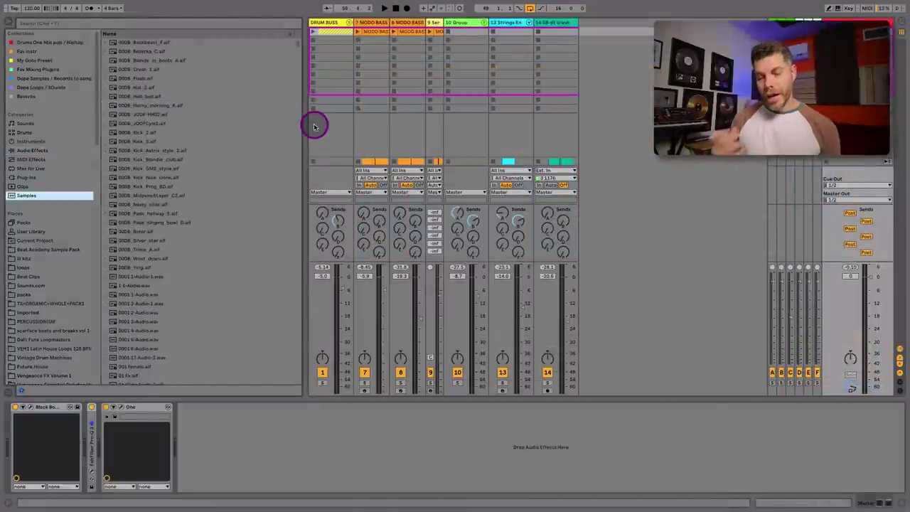
Search the whole sample library for "crowd", covering all result categories.
key(Tab)
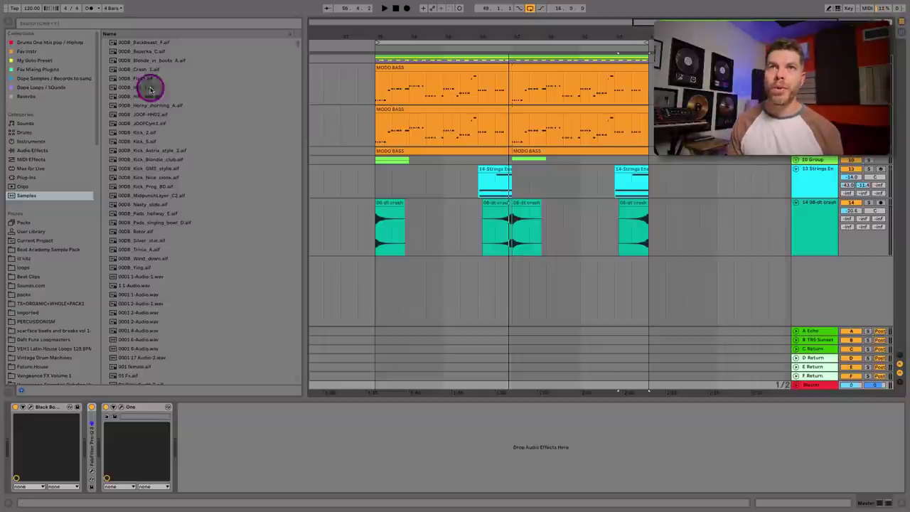
click(153, 27)
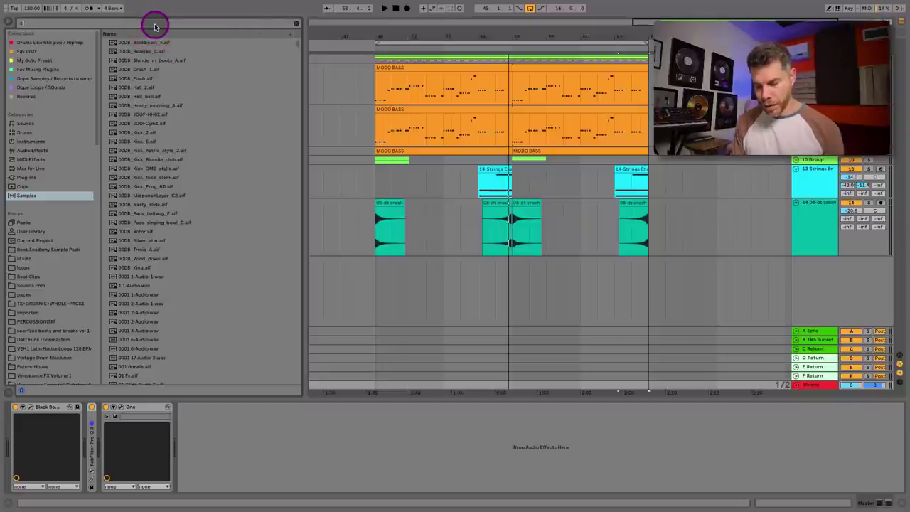
text(crowd)
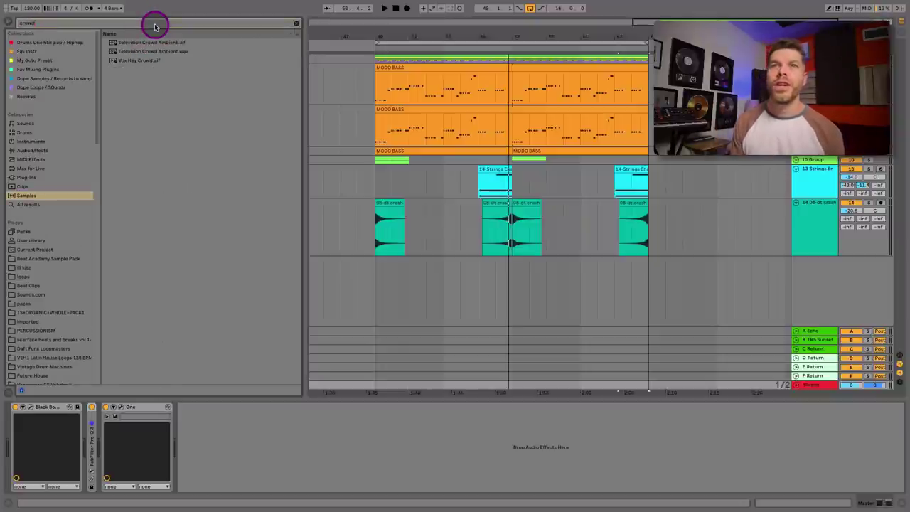
click(62, 204)
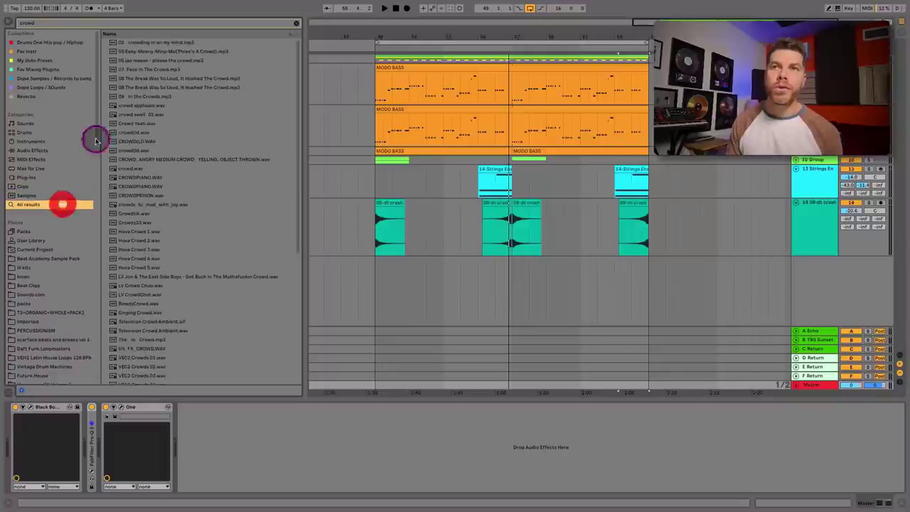
scroll(170, 274, down, 3)
Preview Singing Crowd.wav and the AIF and WAV versions of Television Crowd Ambient.
click(168, 263)
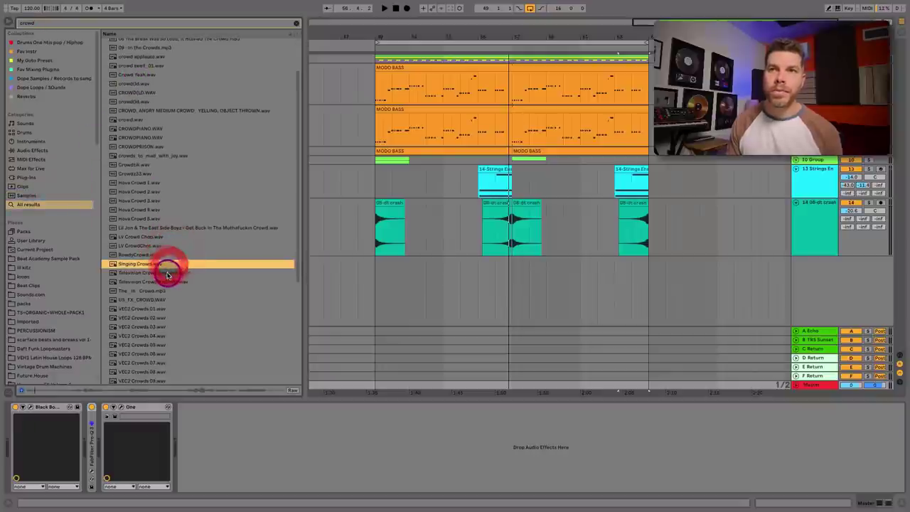
click(167, 273)
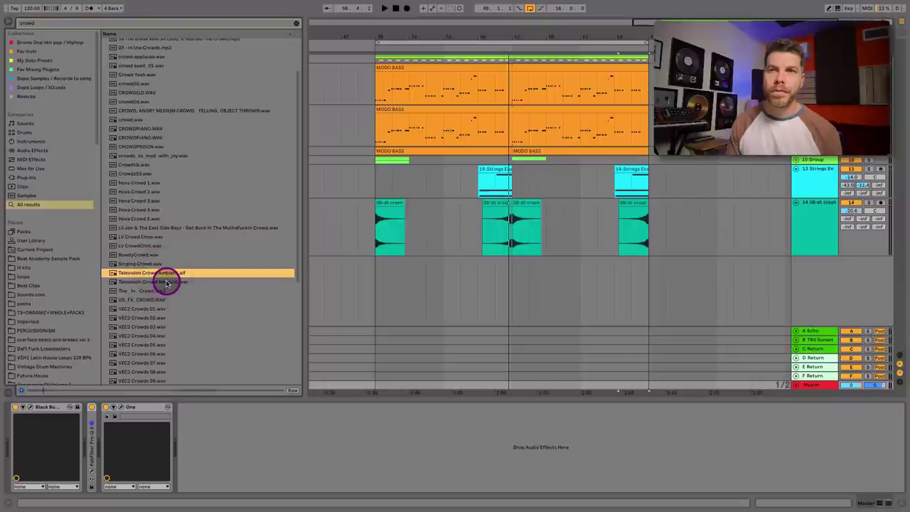
click(167, 282)
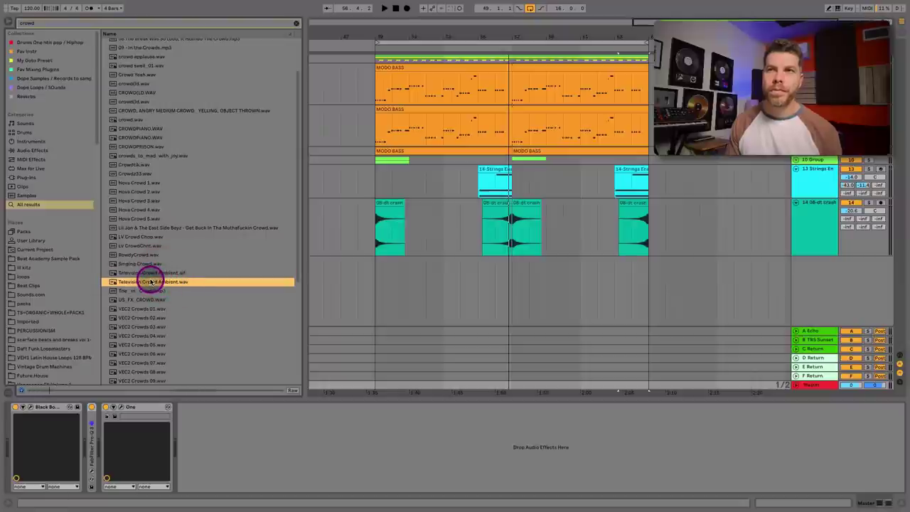
Load Television Crowd Ambient.wav into a session clip on a new track and loop its quiet fourth bar.
key(Tab)
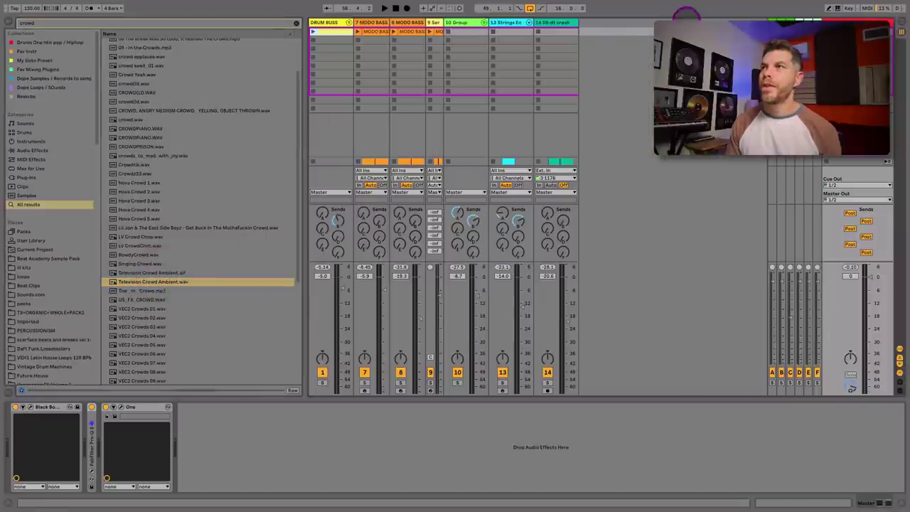
key(Return)
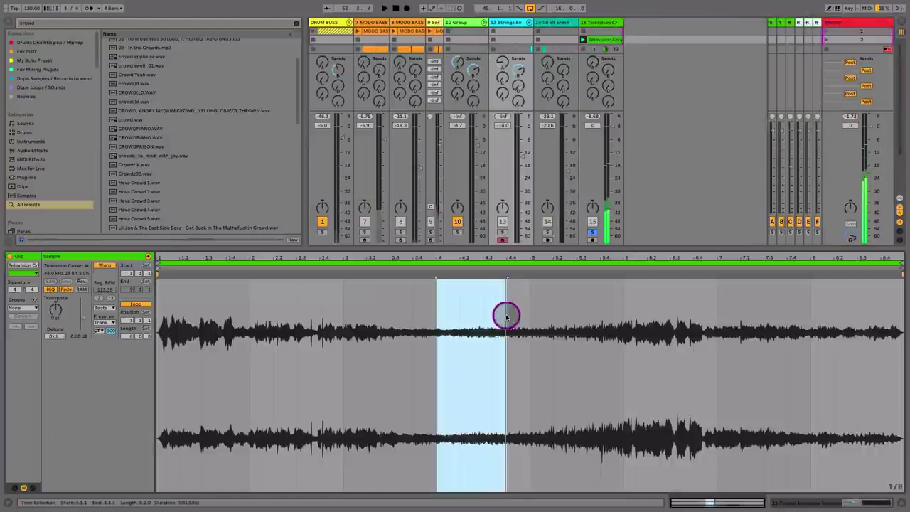
drag(506, 317, 532, 318)
key(super+l)
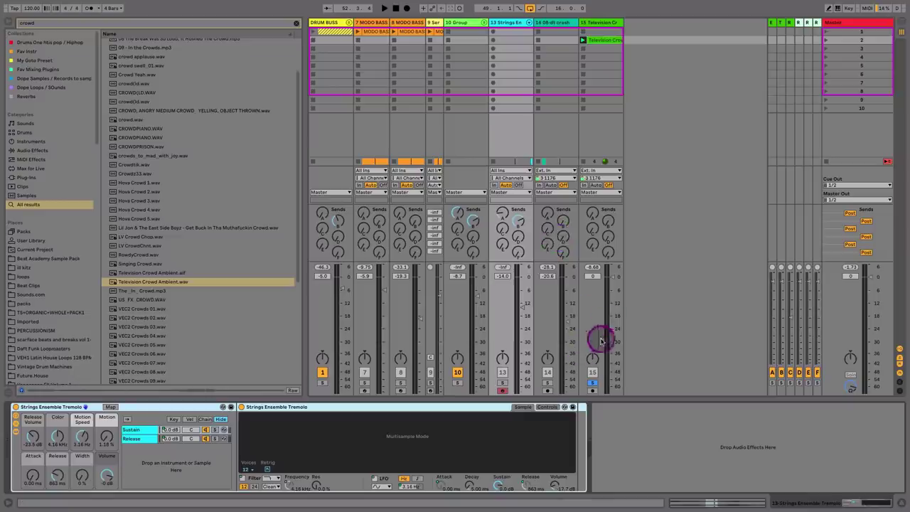
Unsolo the crowd track and lower its volume to -29.8 dB while the full groove plays.
drag(610, 306, 613, 332)
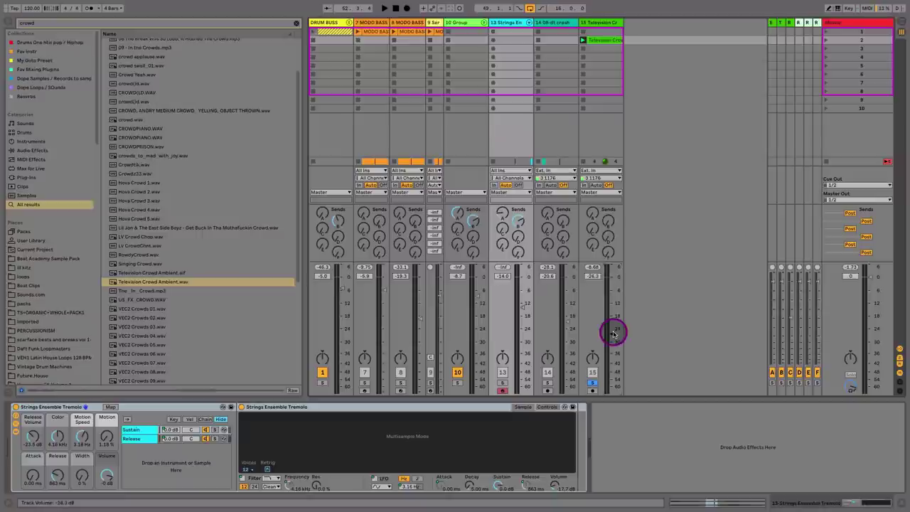
click(592, 382)
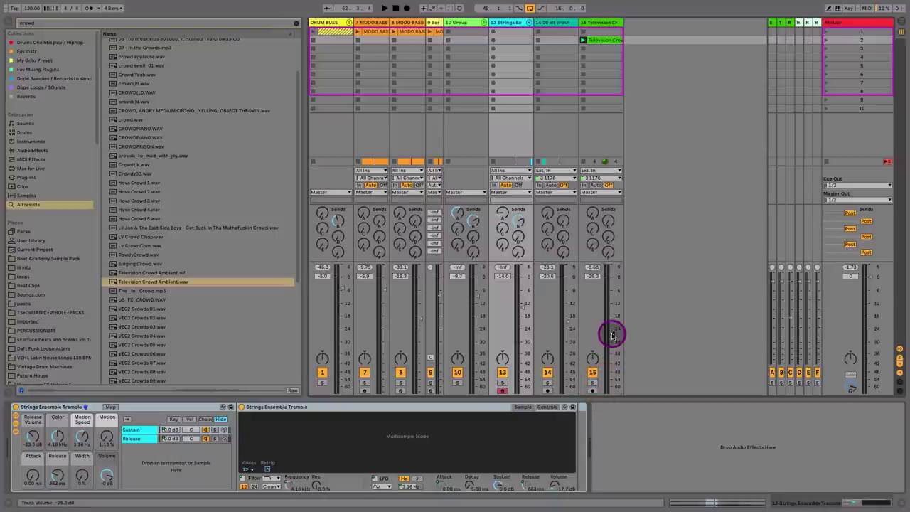
key(space)
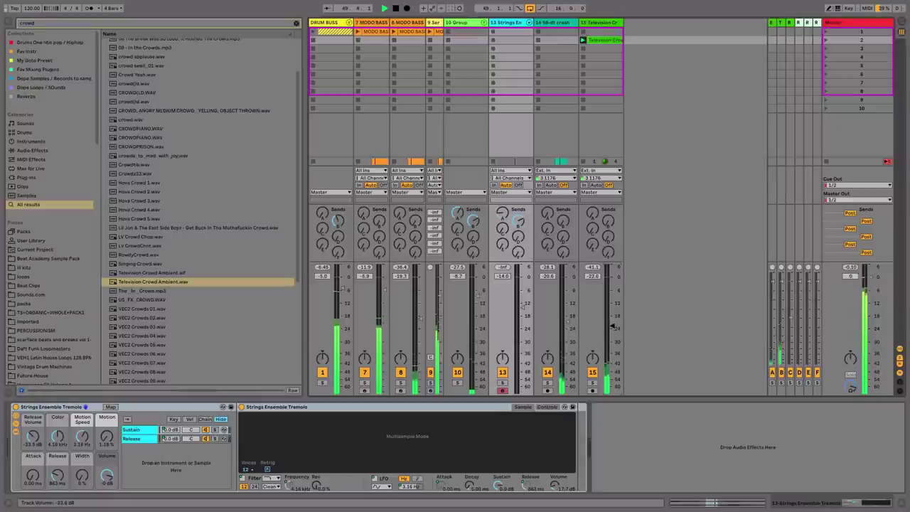
mouse_move(613, 342)
mouse_down()
mouse_move(611, 351)
mouse_move(612, 340)
mouse_up()
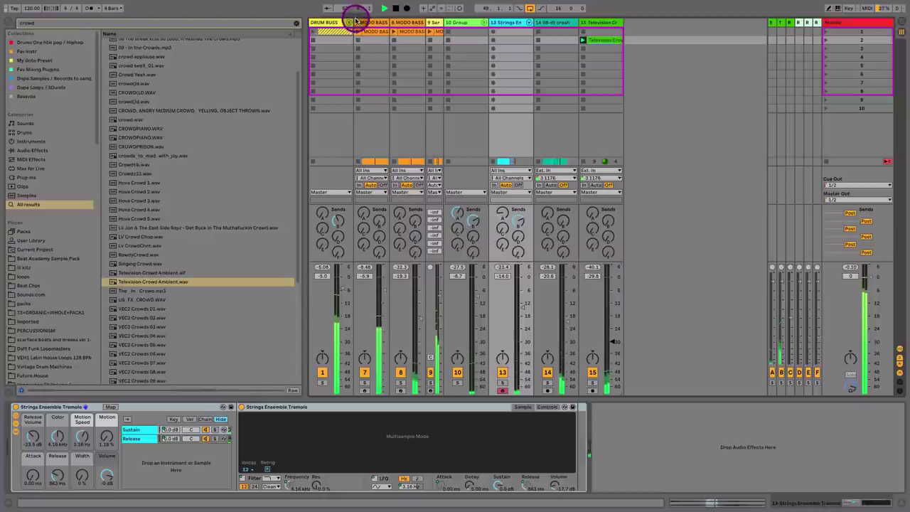